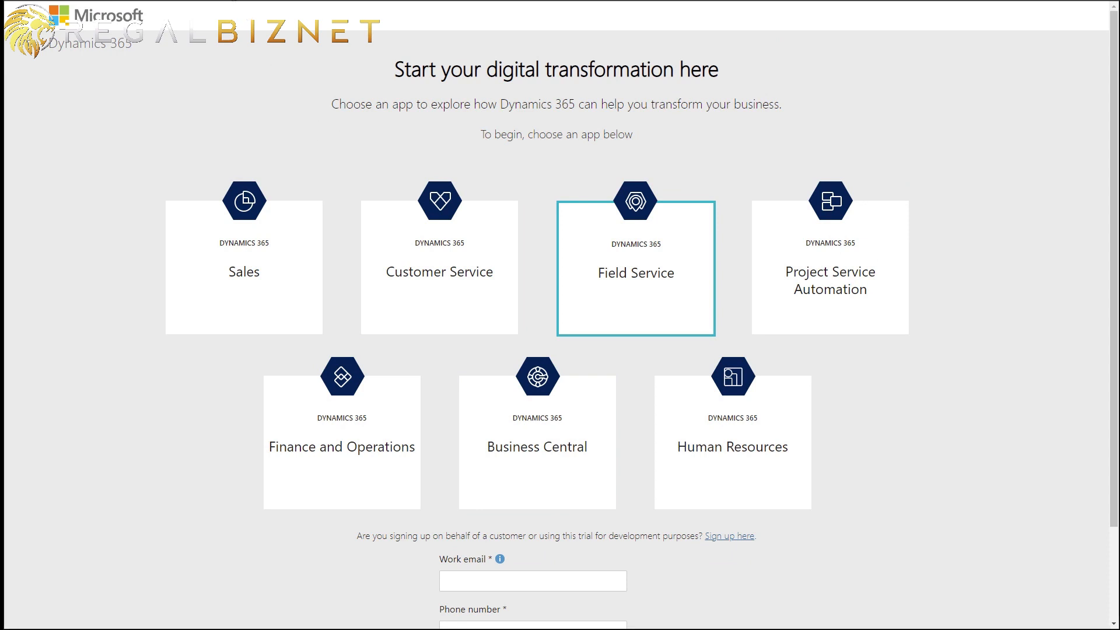
- Start the Dynamics 365 trial signup as a regular customer, declining the partner sign-up option
type("trials")
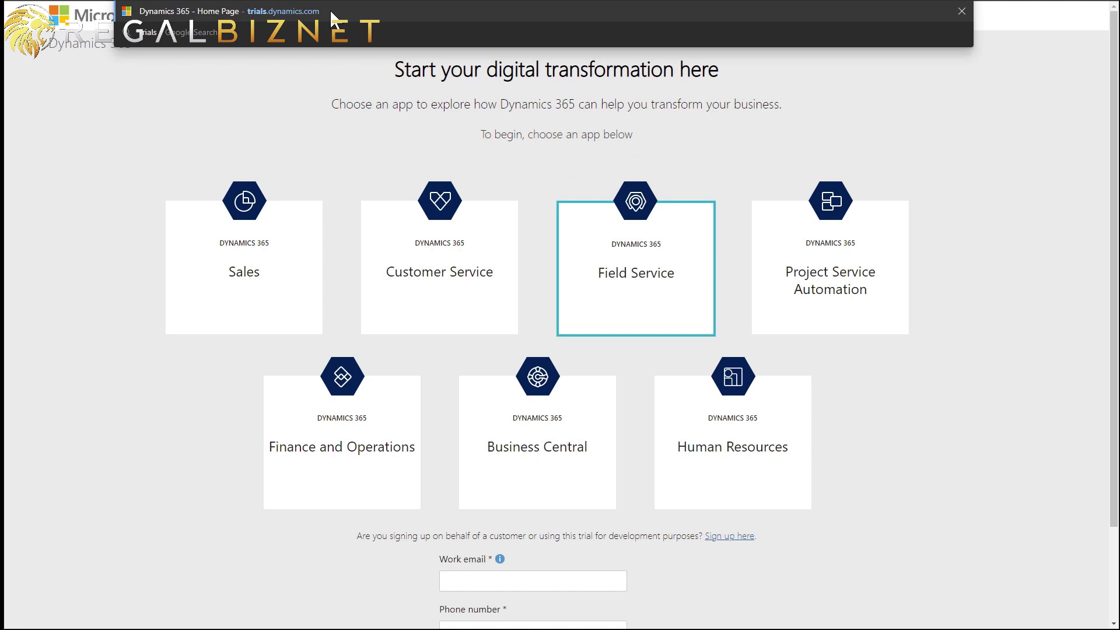
left_click(294, 88)
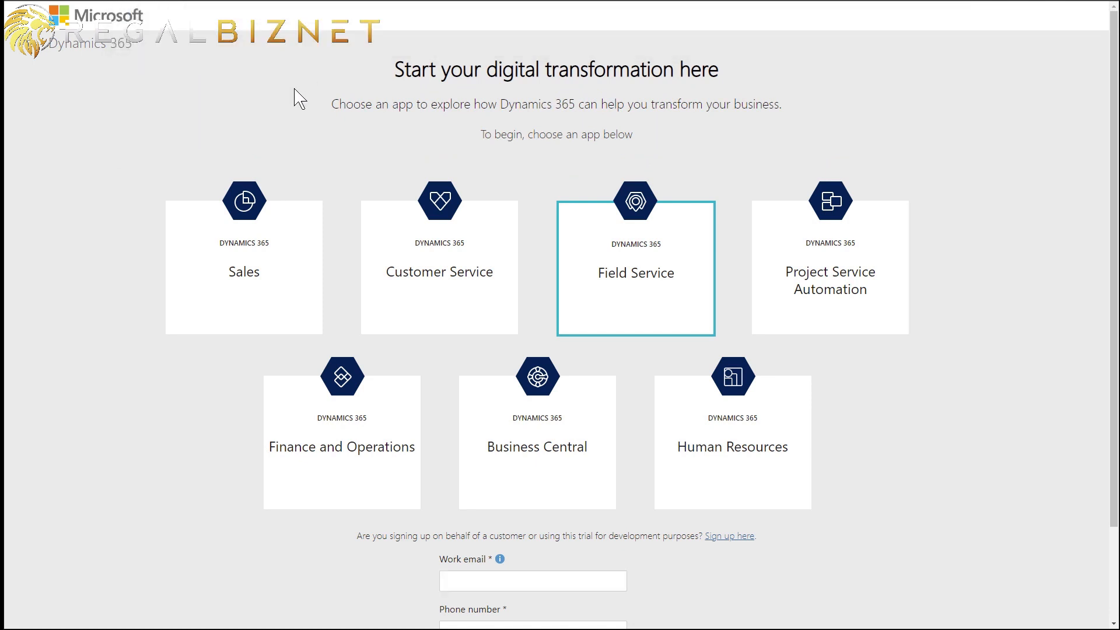
scroll(805, 568, "down", 2)
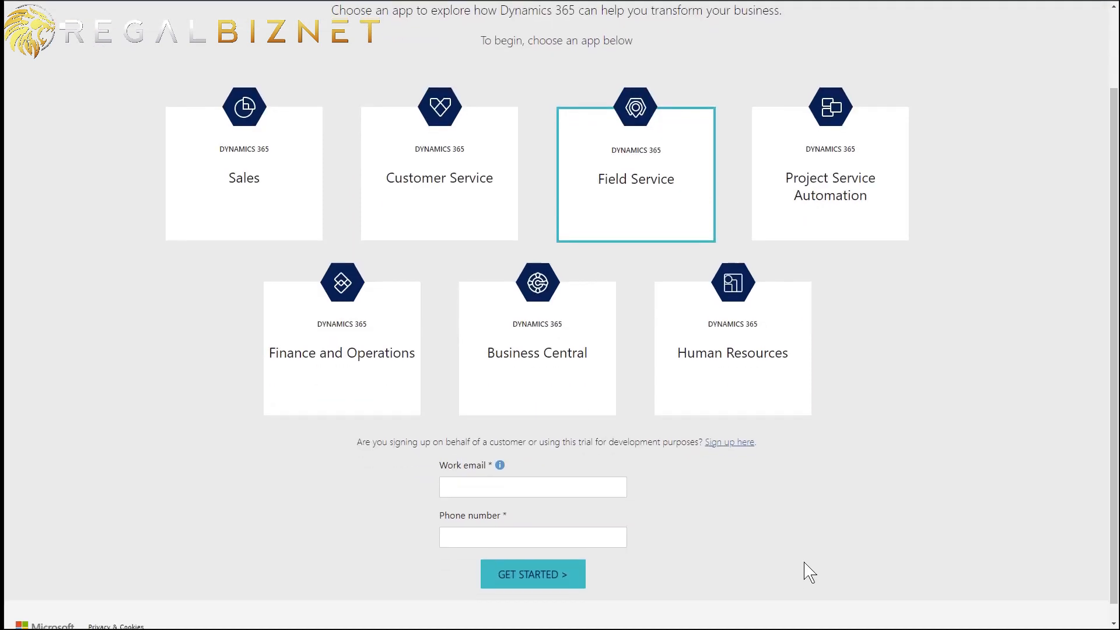
left_click(739, 447)
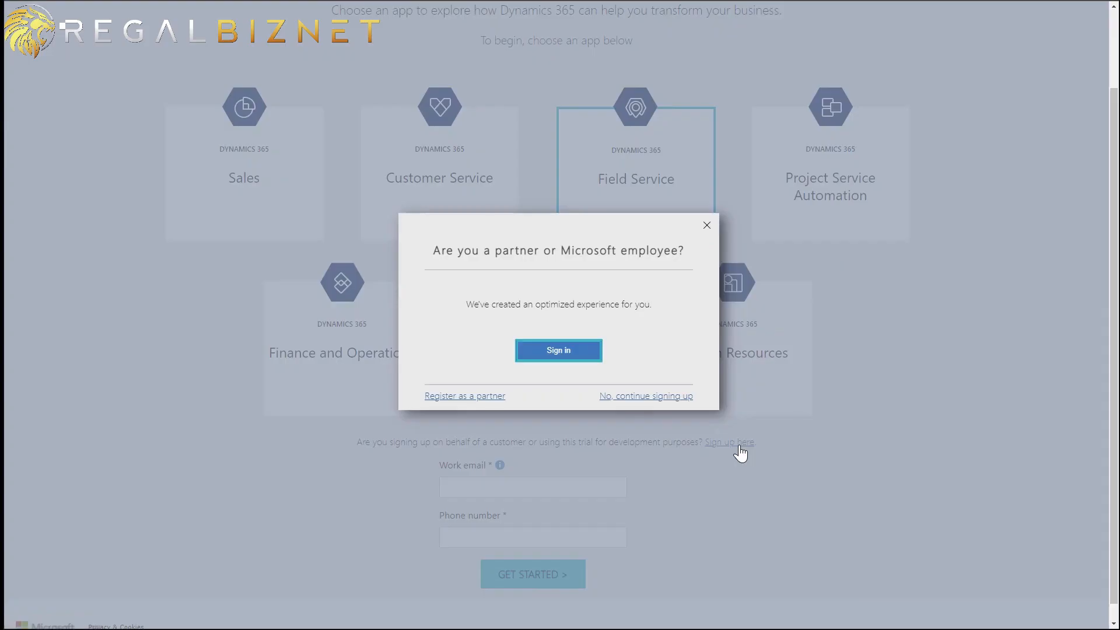
left_click(660, 401)
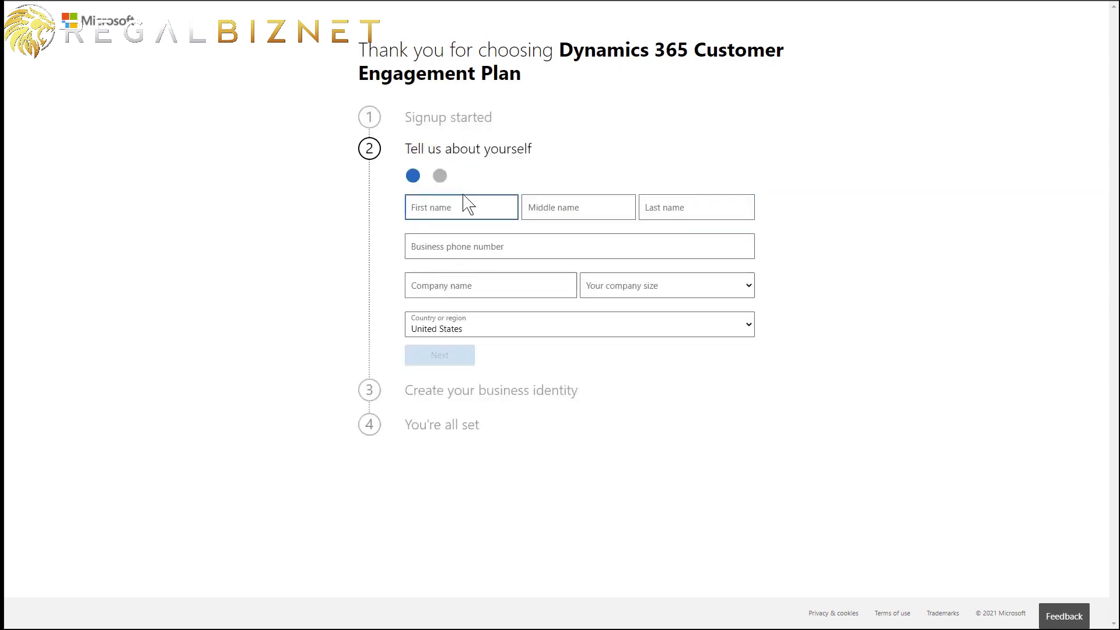
- Enter your first name, last name and business phone, then verify the phone with the code
key("Tab")
key("Tab")
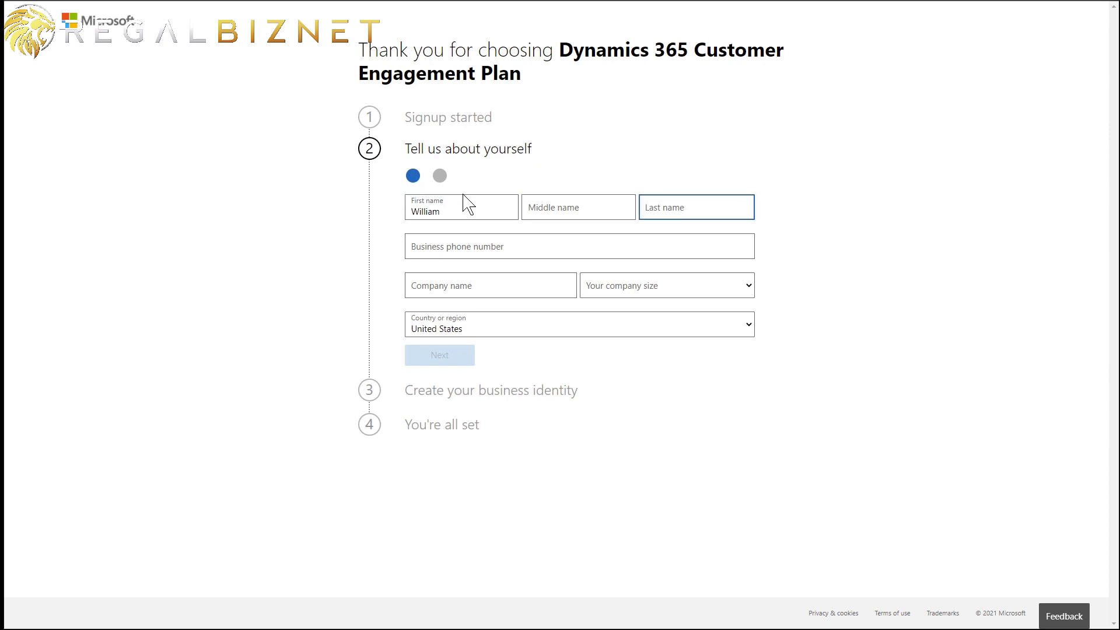
key("Tab")
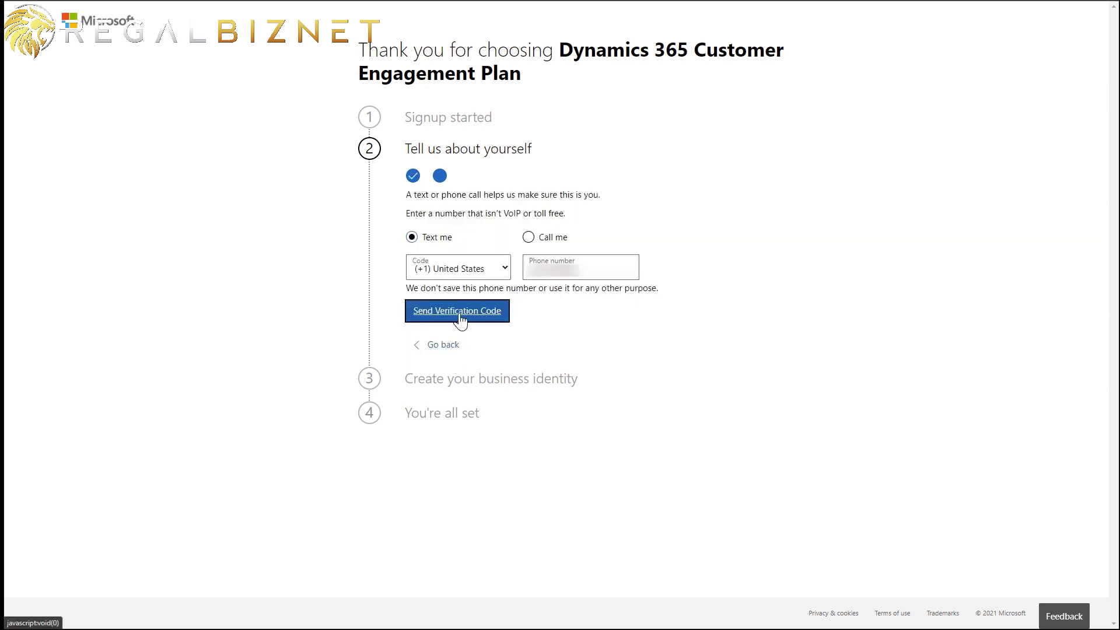
left_click(461, 318)
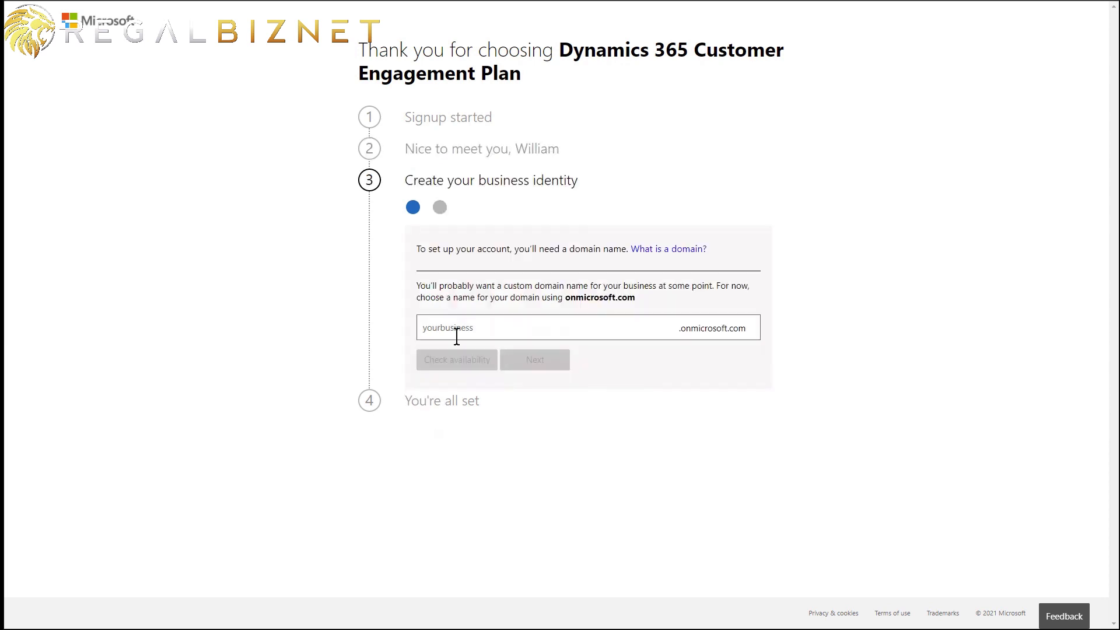
left_click(459, 328)
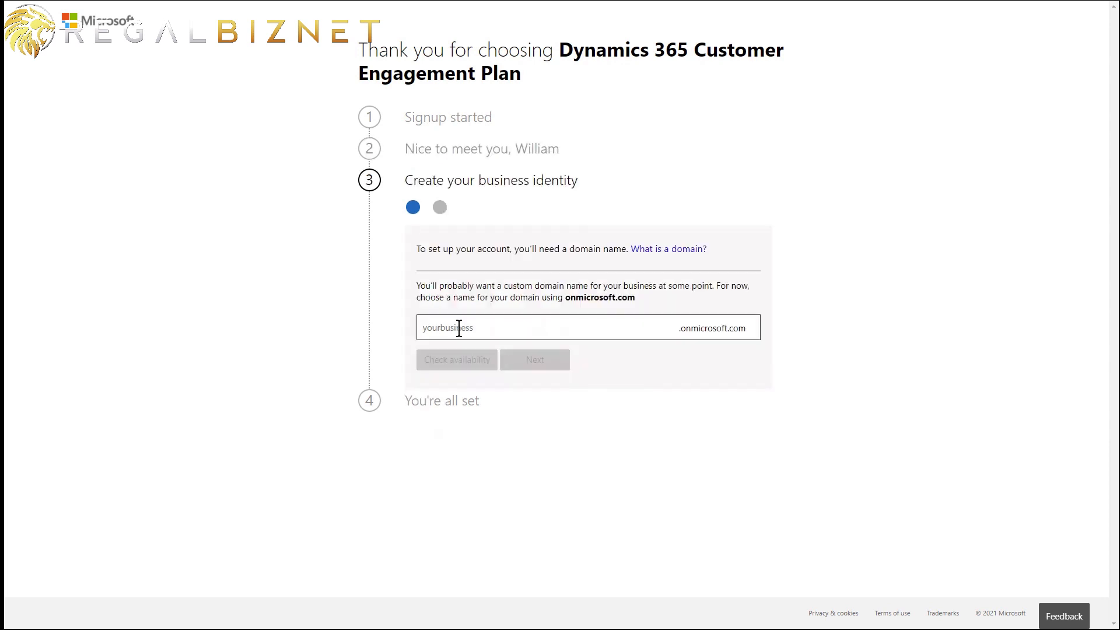
- Claim the contosocoffee20.onmicrosoft.com domain after confirming it is available
left_click(459, 328)
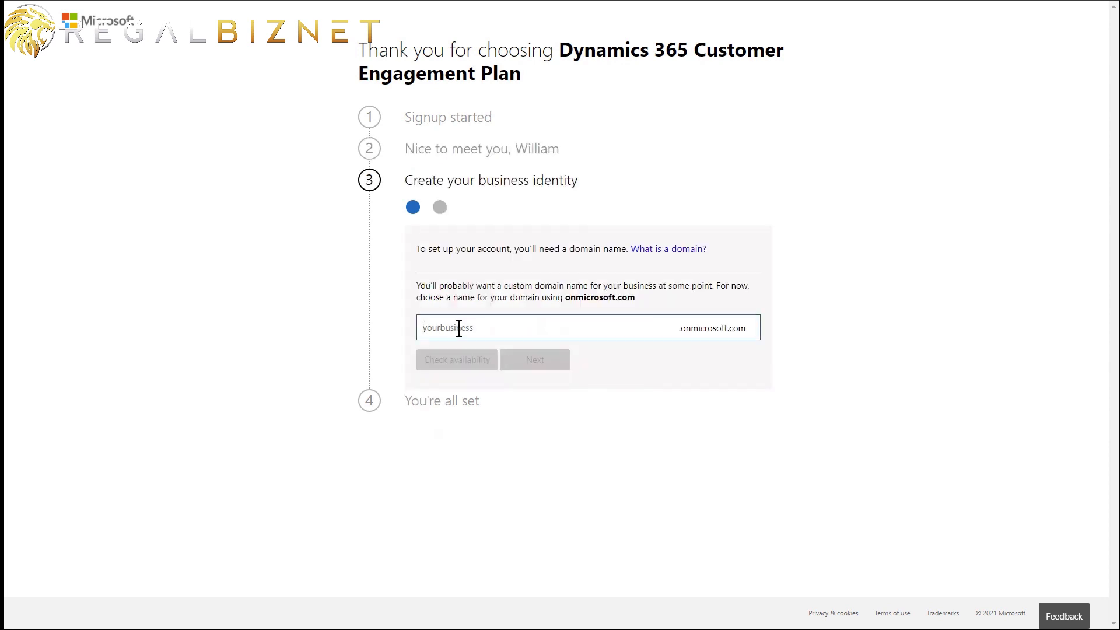
type("contos")
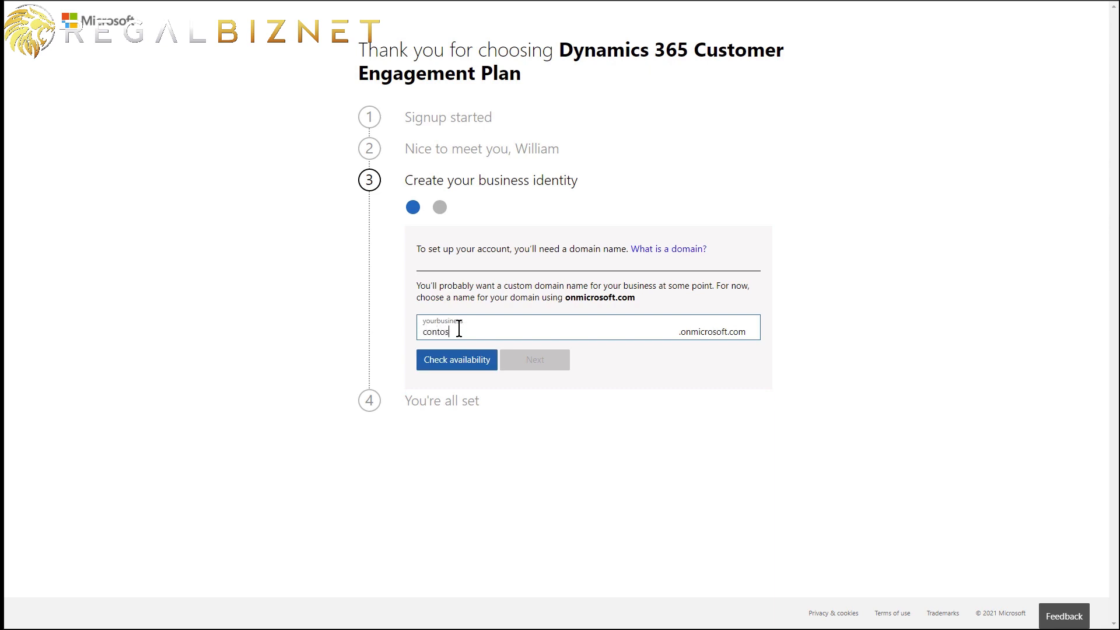
type("ocoffee20")
left_click(467, 359)
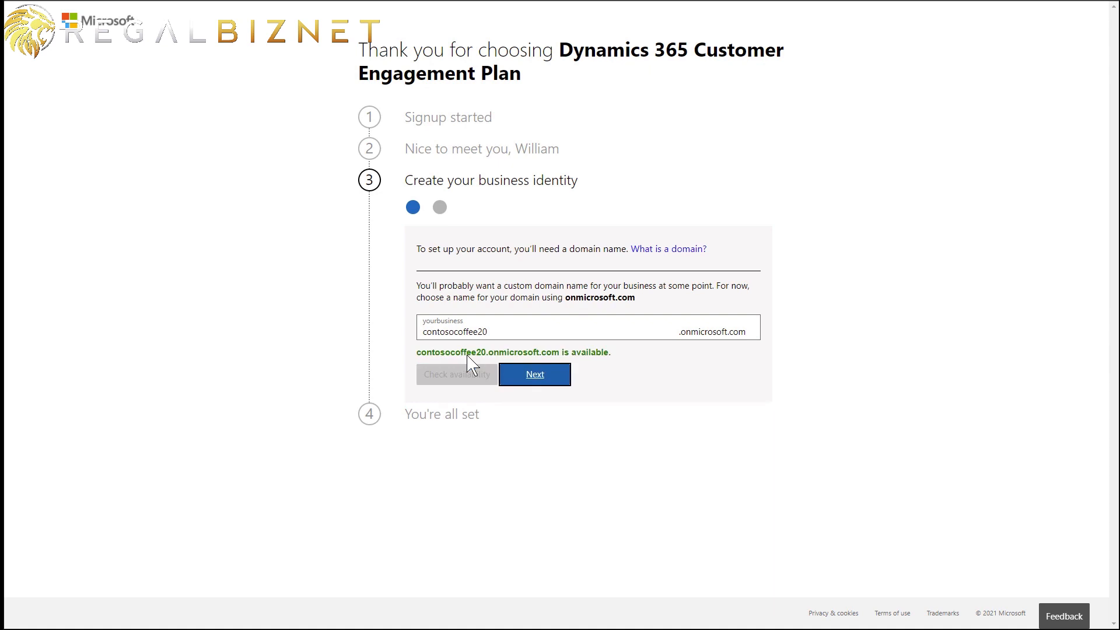
left_click(547, 385)
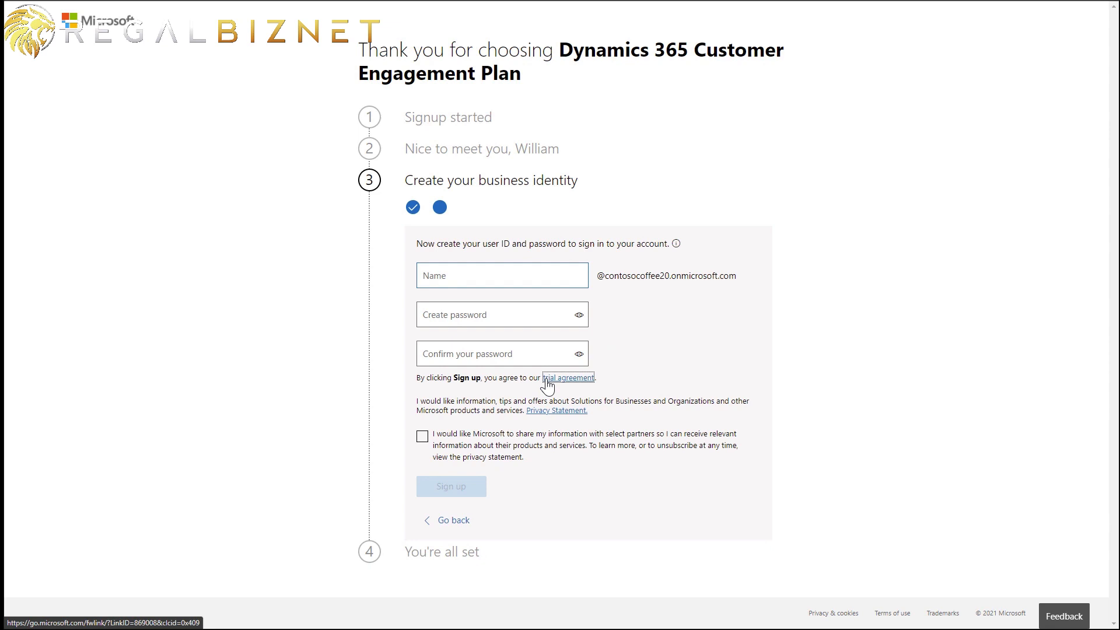
- Create the 'admin' user ID with a confirmed password and complete the trial signup
type("admin")
key("Tab")
type("**********")
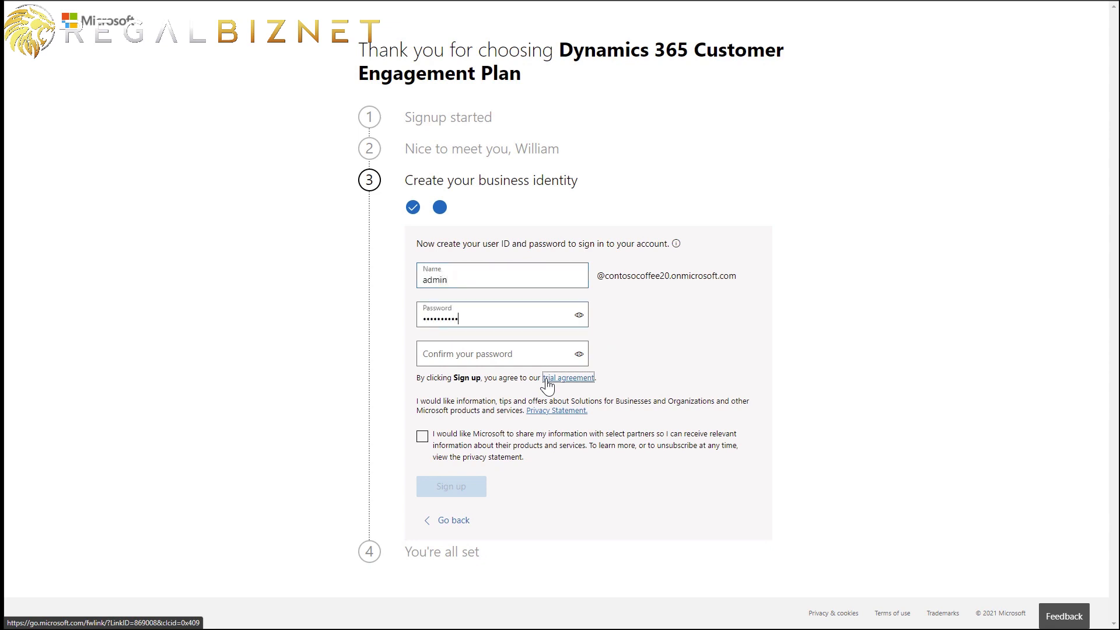
key("Tab")
type("****")
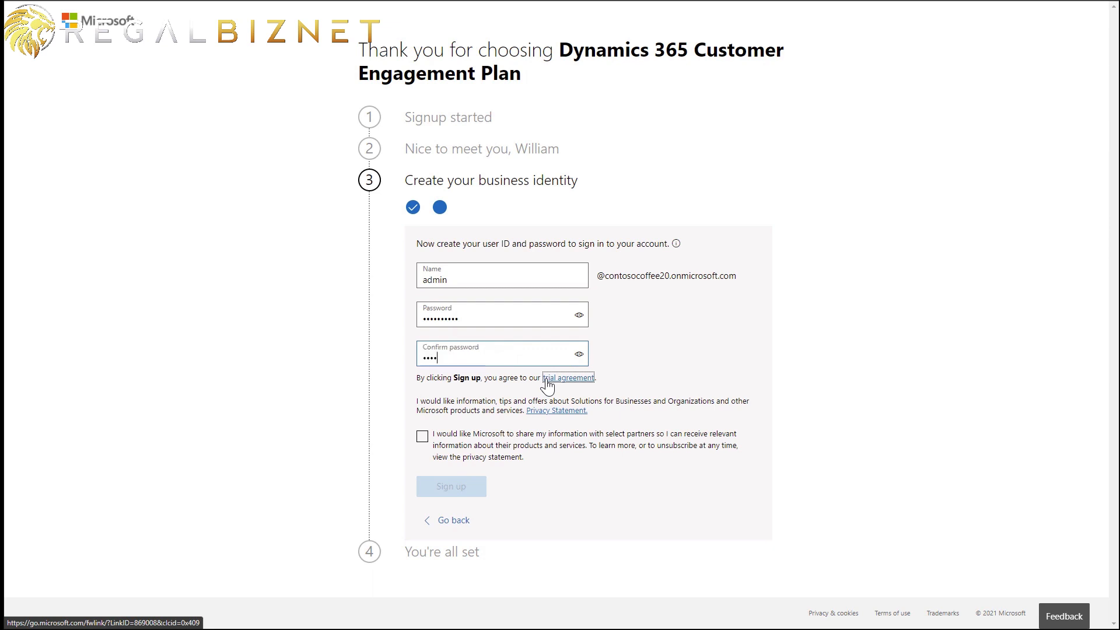
type("******")
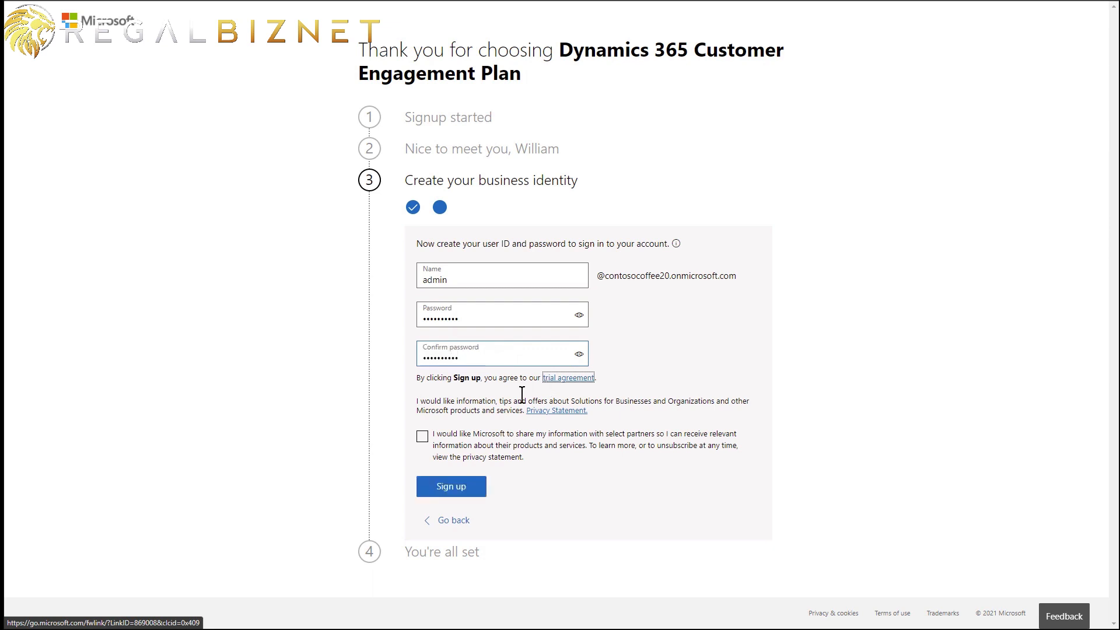
left_click(458, 492)
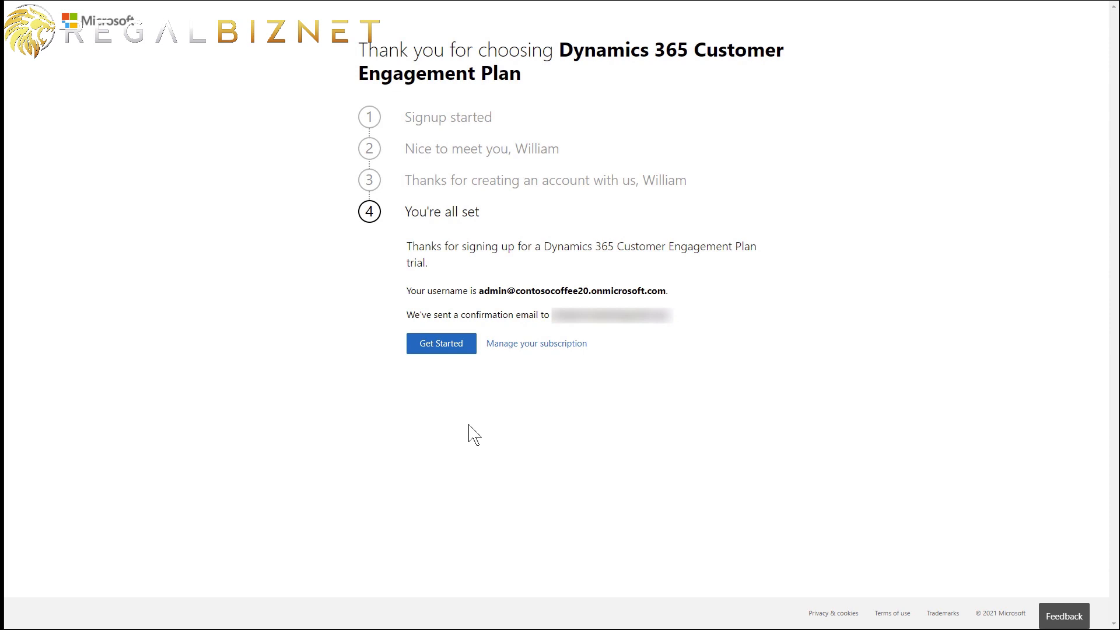
- Create a new Trial environment named 'Contoso Coffee Field Service' in the United States region
left_click(453, 350)
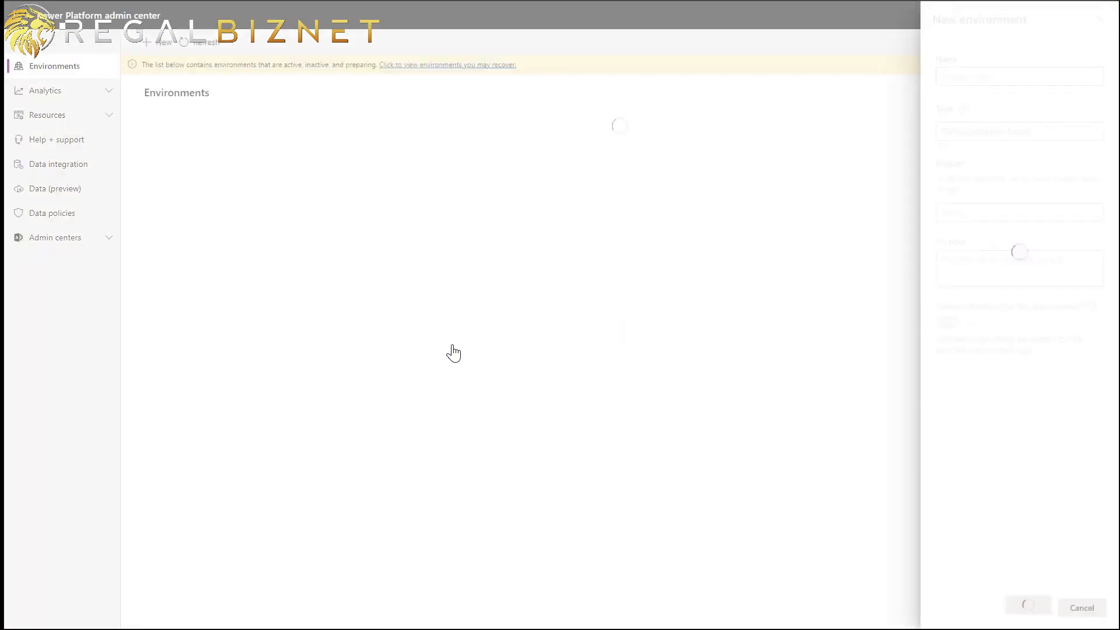
left_click(970, 77)
type("Con")
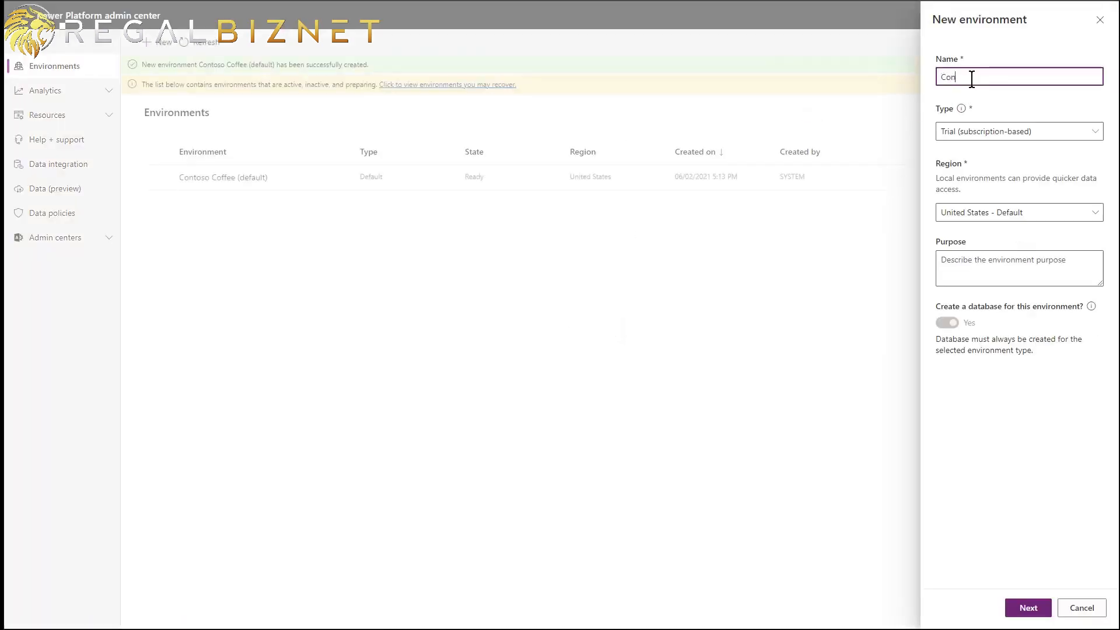
type("toso Coffee Field Service")
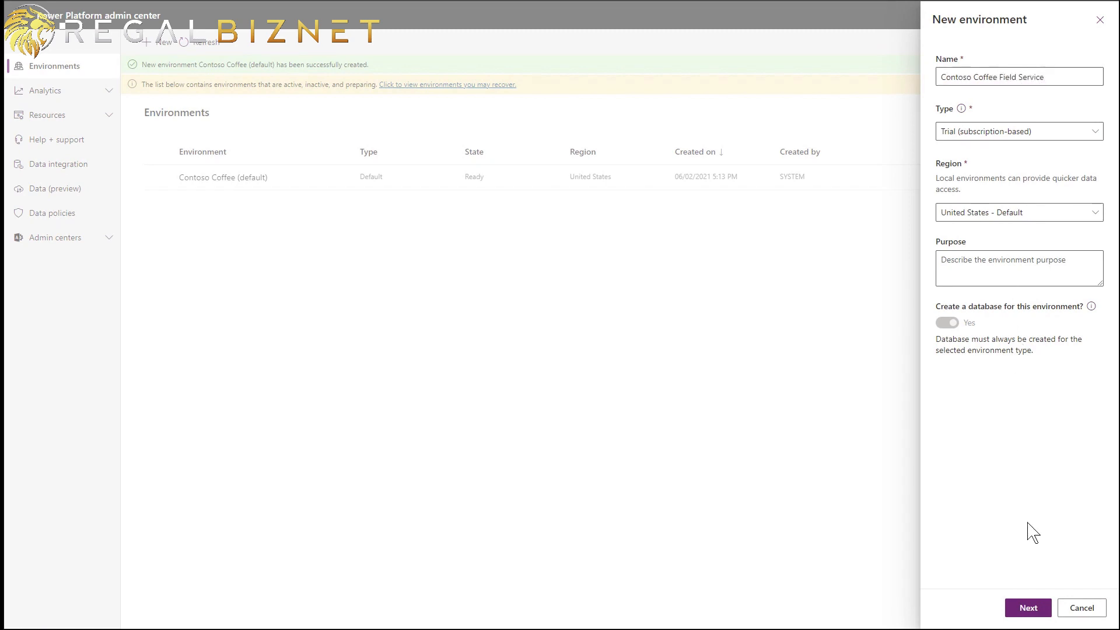
left_click(1028, 609)
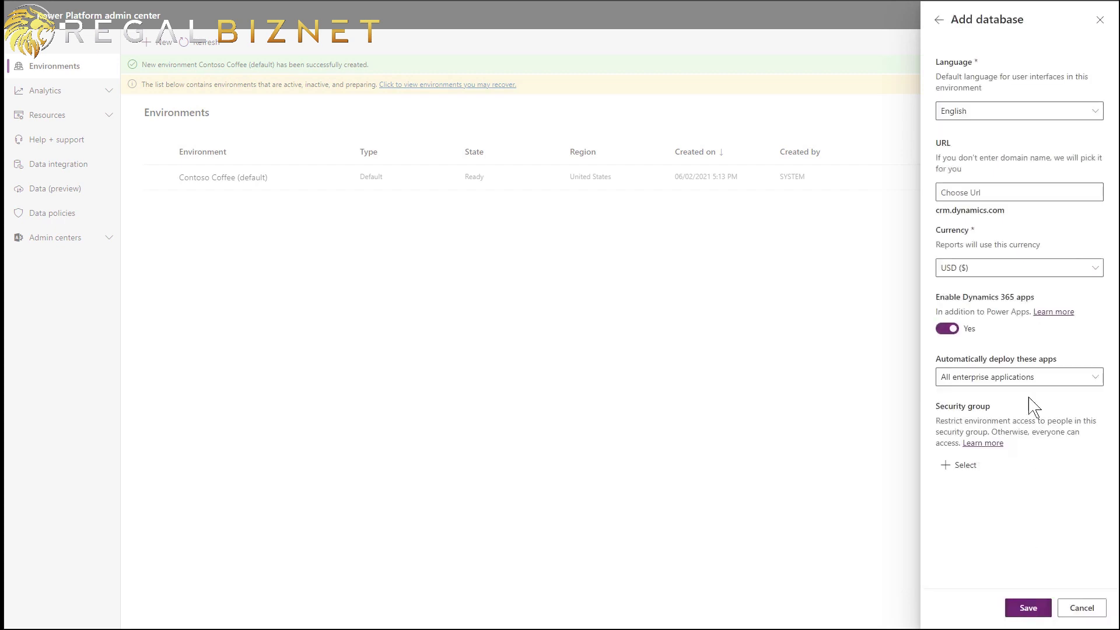
- Set the database URL to contosocoffee20 with all enterprise applications deployed, and save
left_click(1015, 188)
type("cont")
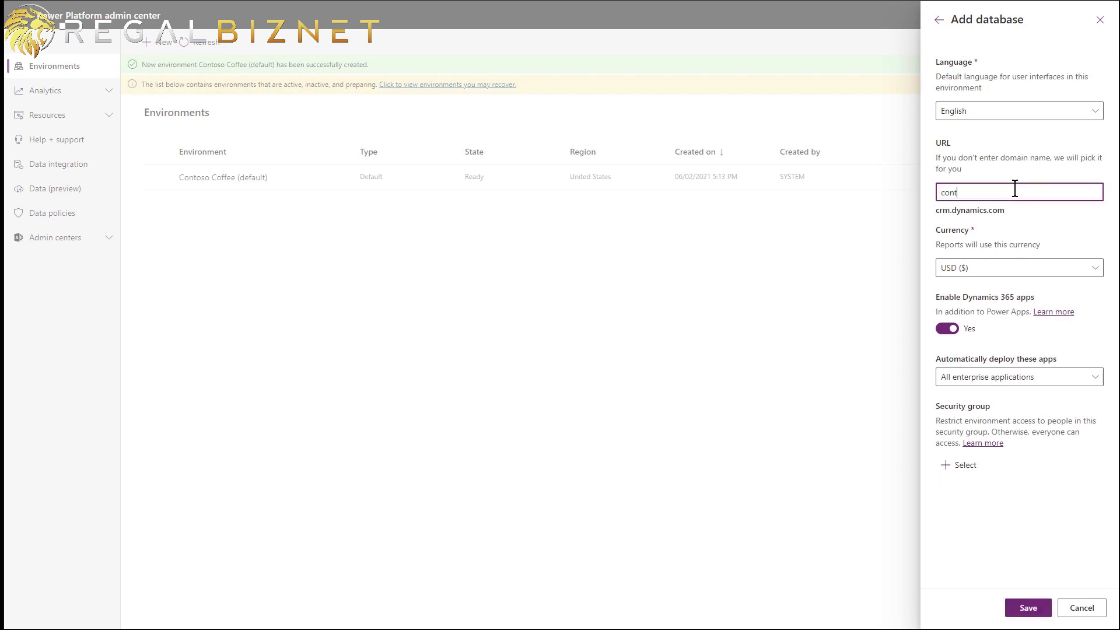
type("osocoffee20")
left_click(1091, 379)
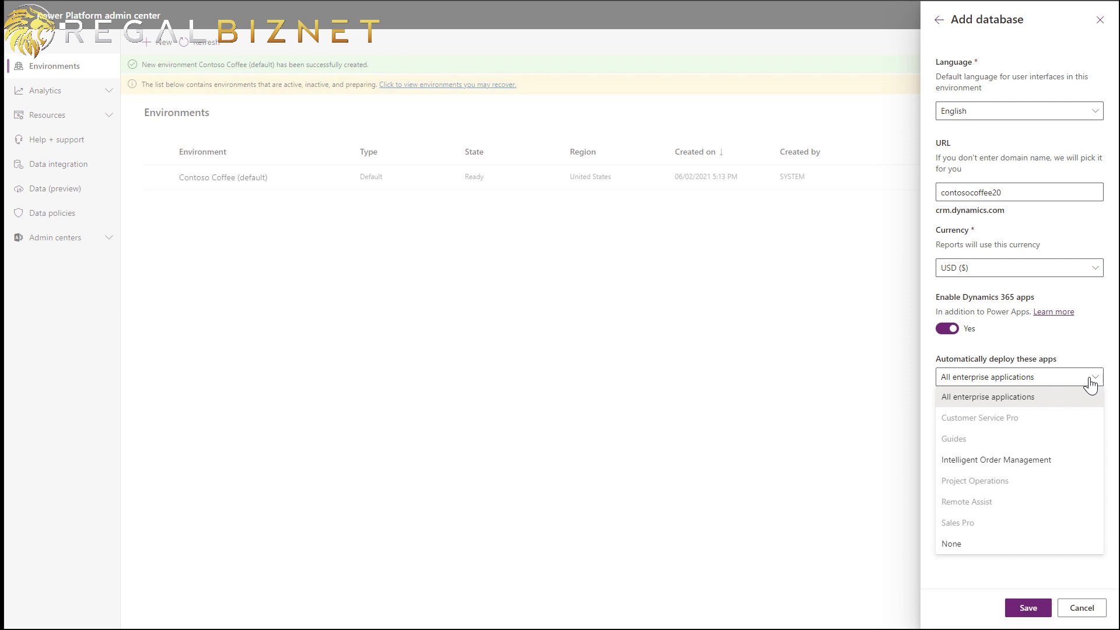
left_click(1064, 403)
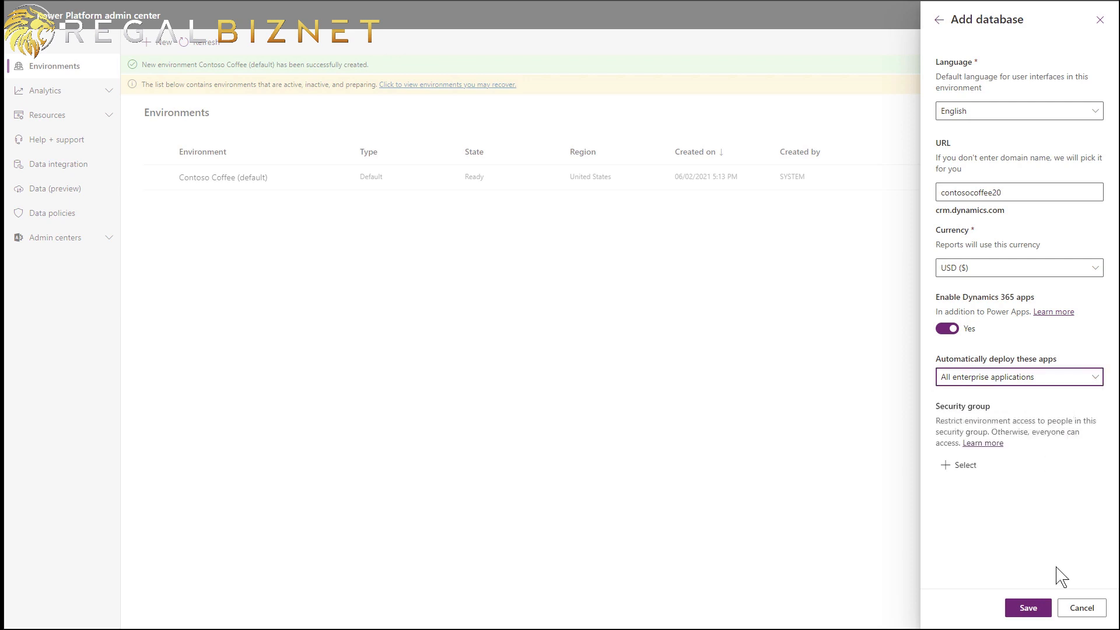
left_click(1028, 607)
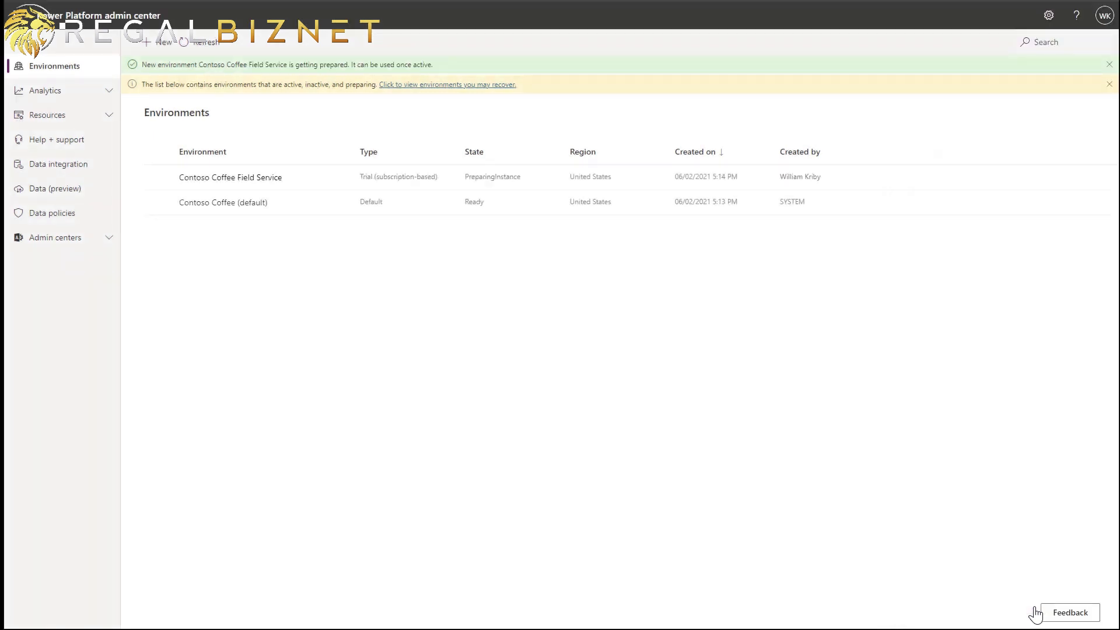
- Select the Contoso Coffee Field Service environment, then go to the Microsoft 365 admin center once it is Ready
left_click(159, 178)
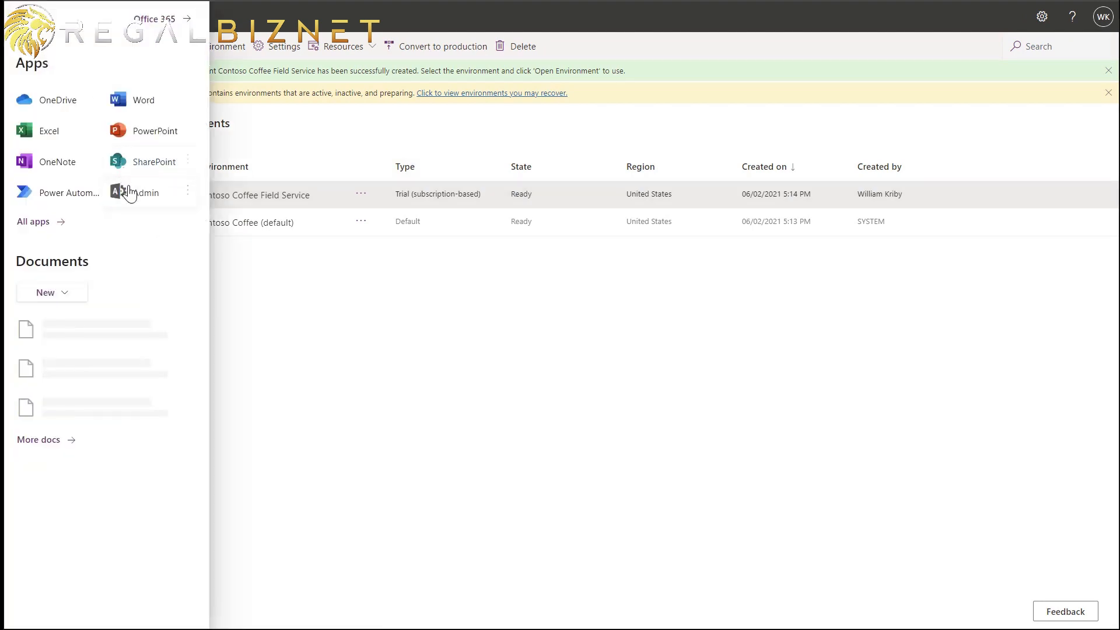
left_click(124, 192)
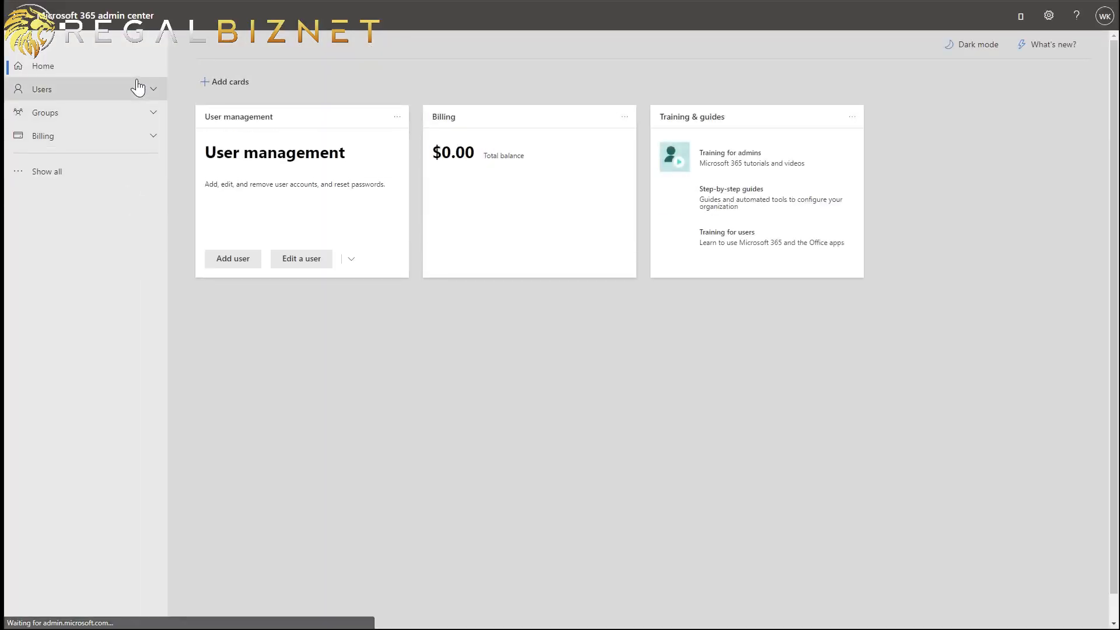
- Start a new active user, entering their first name, last name and username
left_click(156, 91)
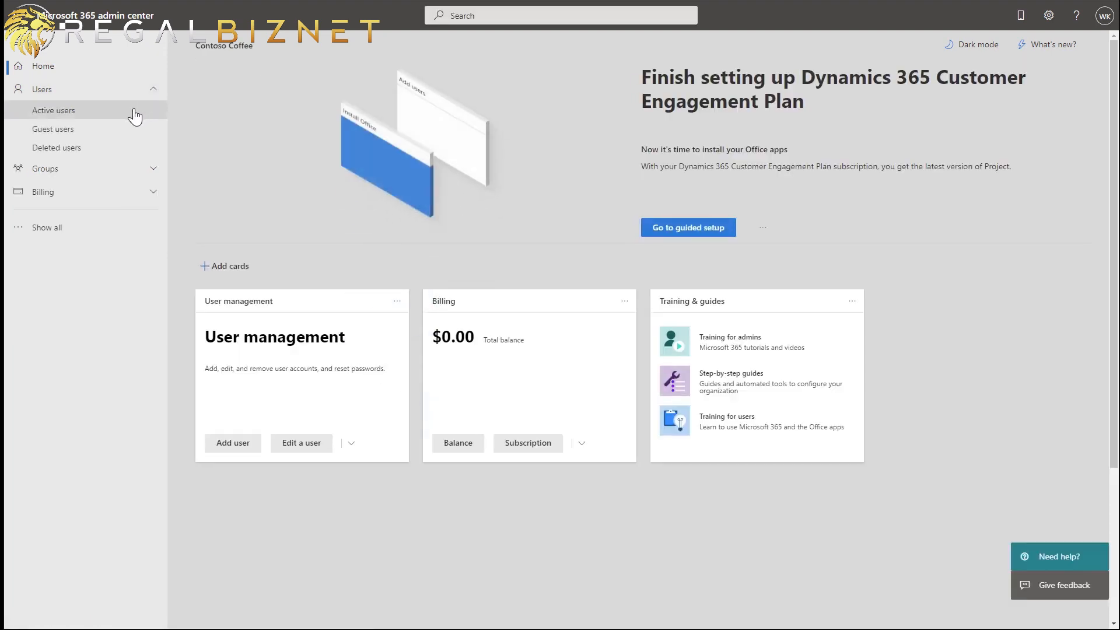
left_click(135, 115)
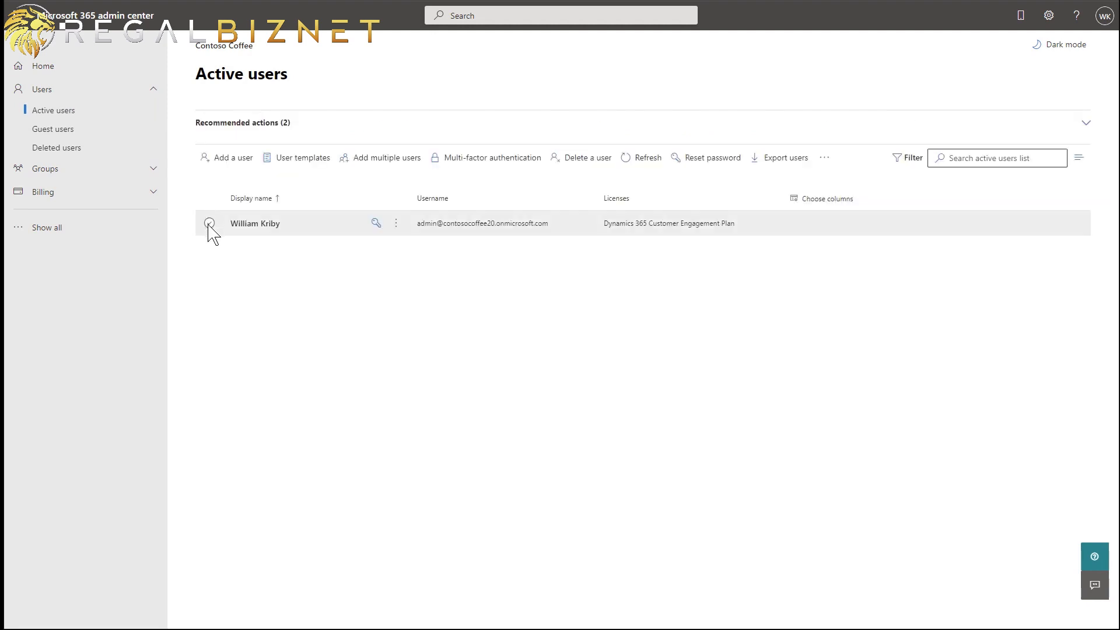
left_click(221, 164)
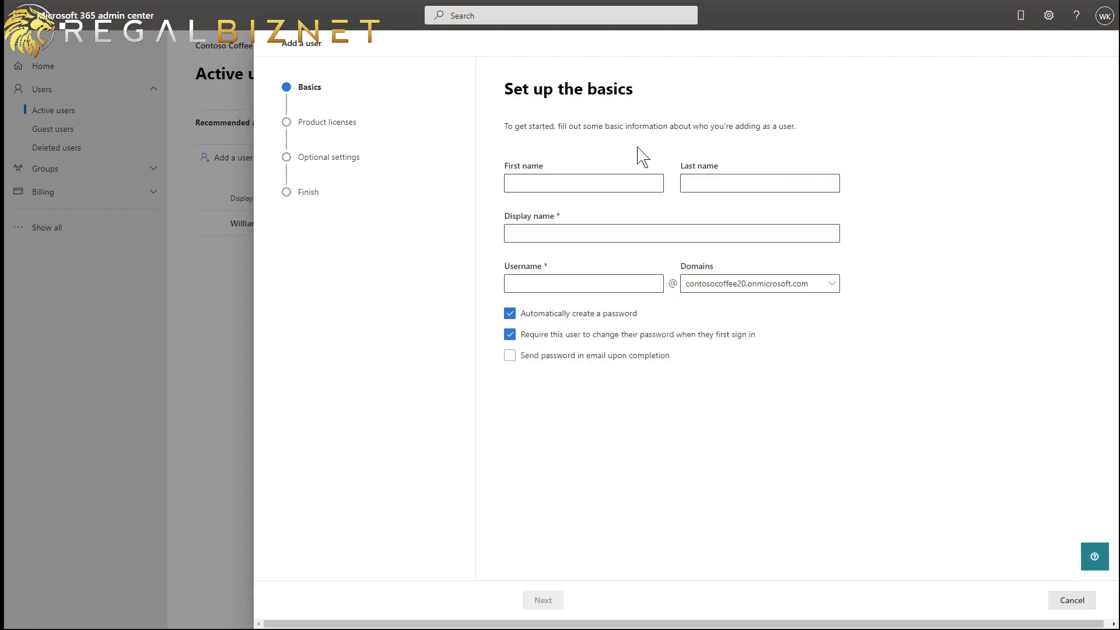
left_click(572, 185)
key("Tab")
key("Tab")
key("Tab")
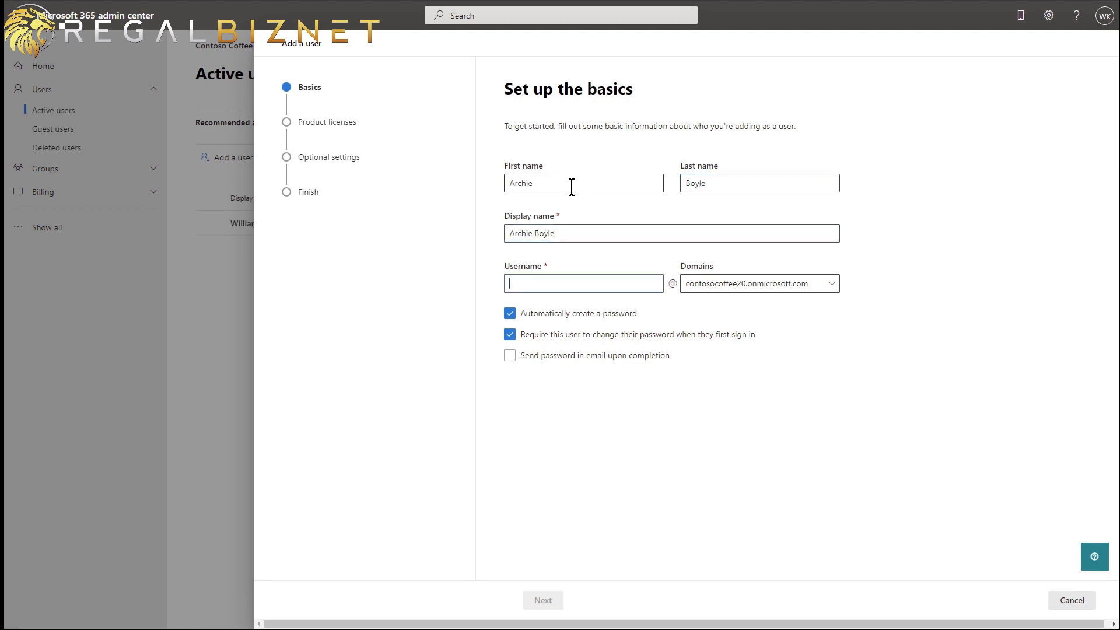
type("archie")
- Give the user a custom password with no forced change, keeping the Customer Engagement Plan licence
left_click(568, 318)
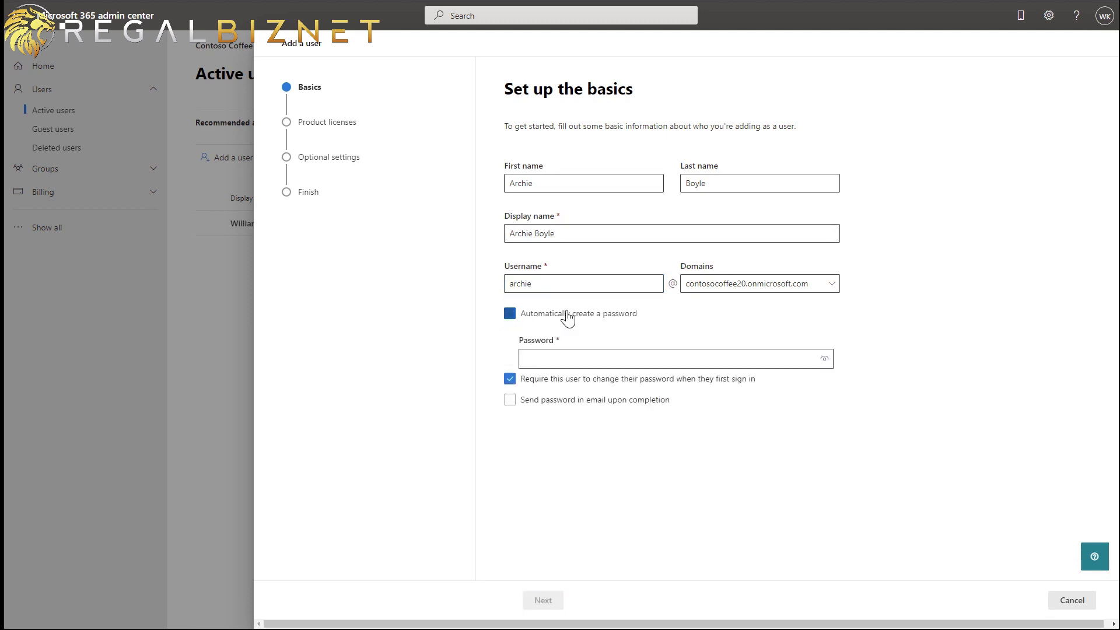
left_click(547, 379)
left_click(552, 358)
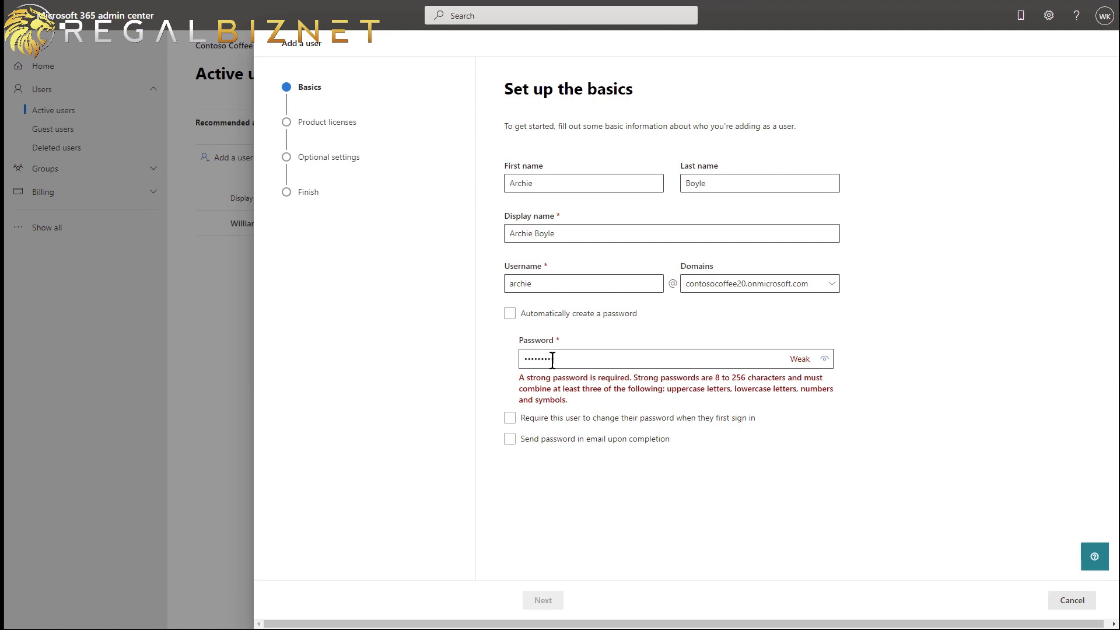
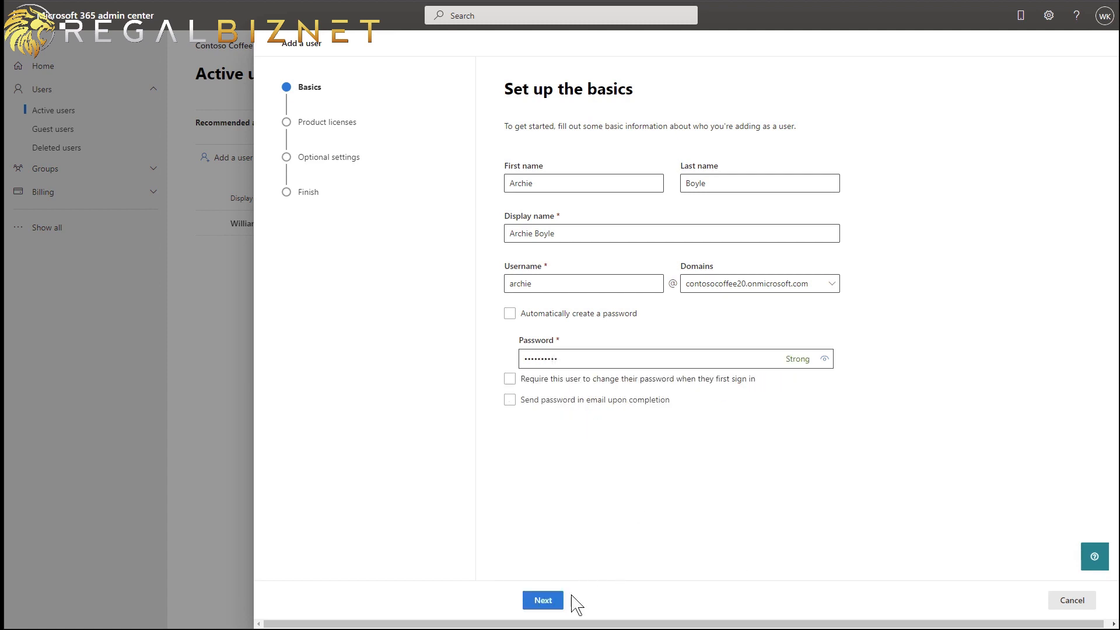
left_click(557, 610)
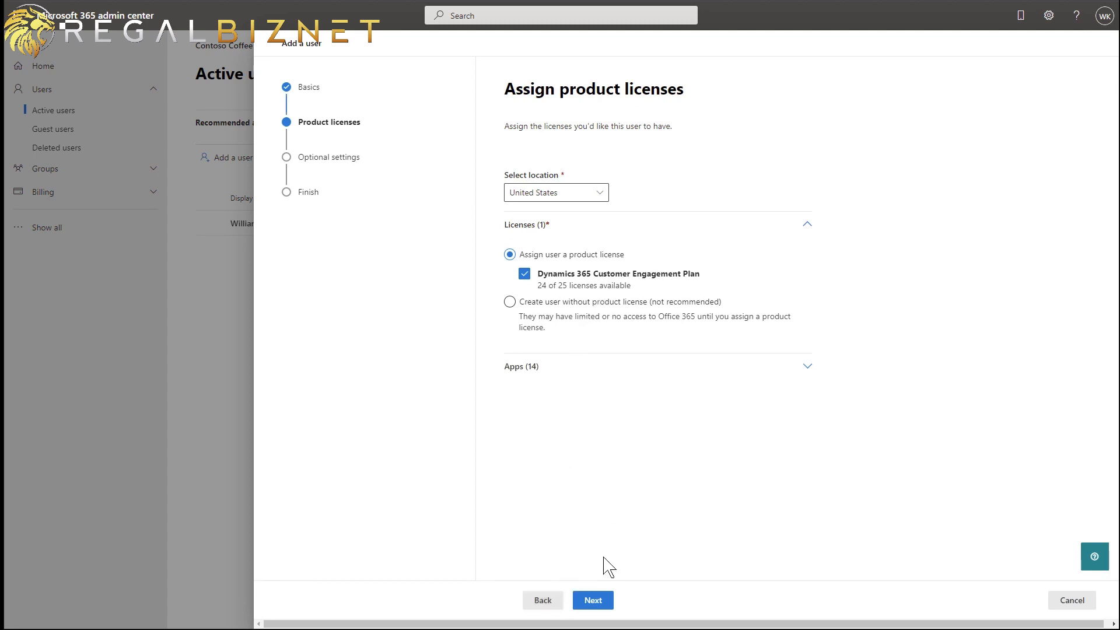
left_click(595, 604)
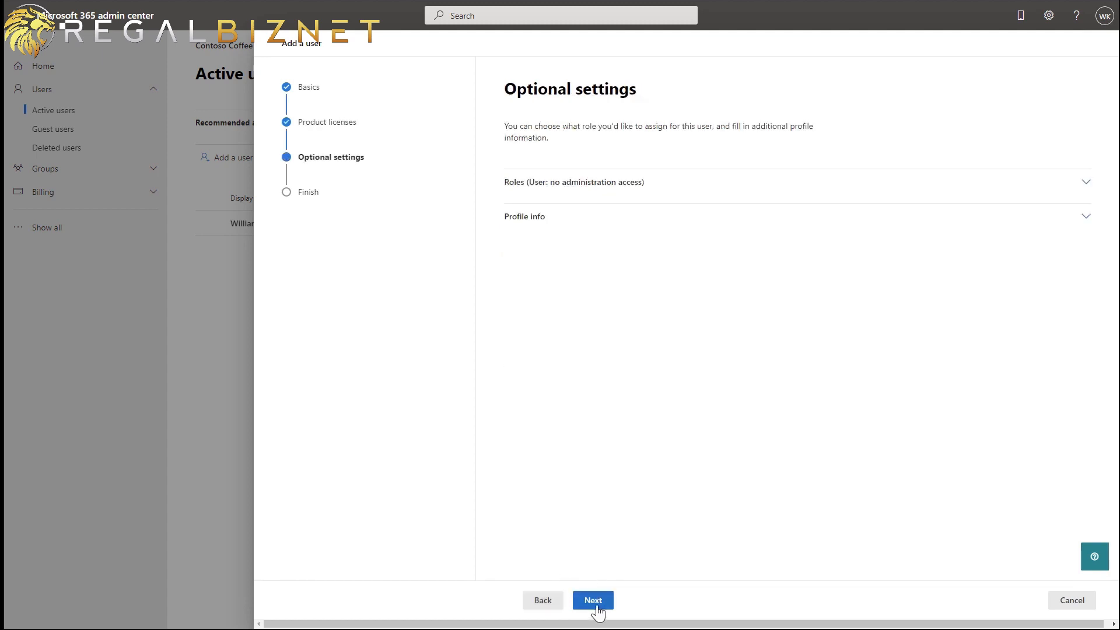
- Fill in the user's street address, city and country United States, then finish adding the user
left_click(572, 220)
scroll(625, 404, "down", 2)
scroll(626, 406, "down", 1)
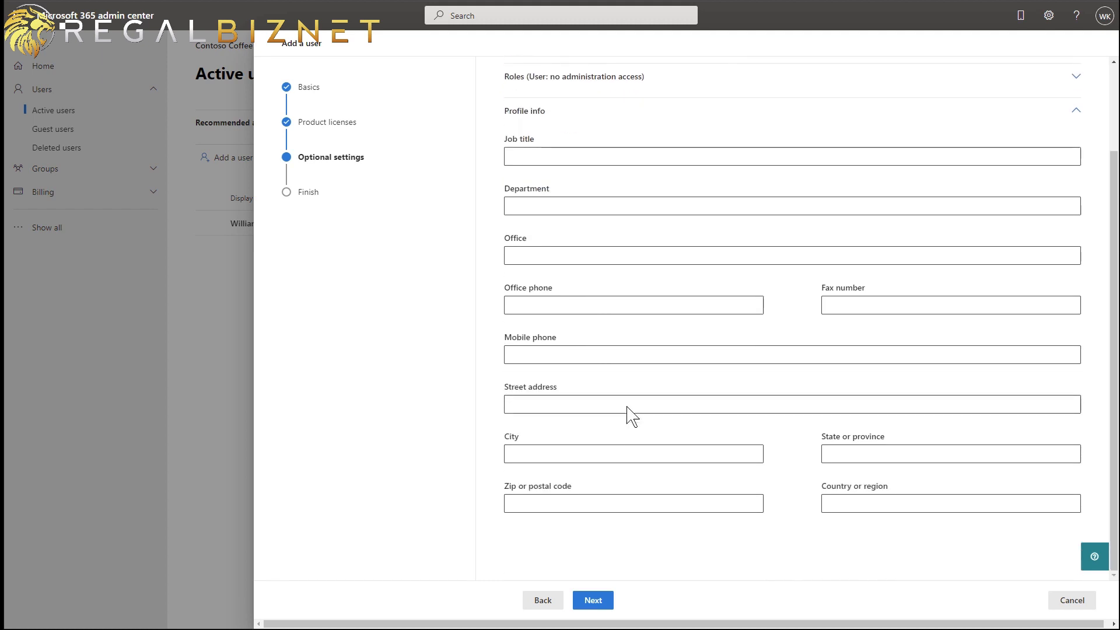
left_click(538, 404)
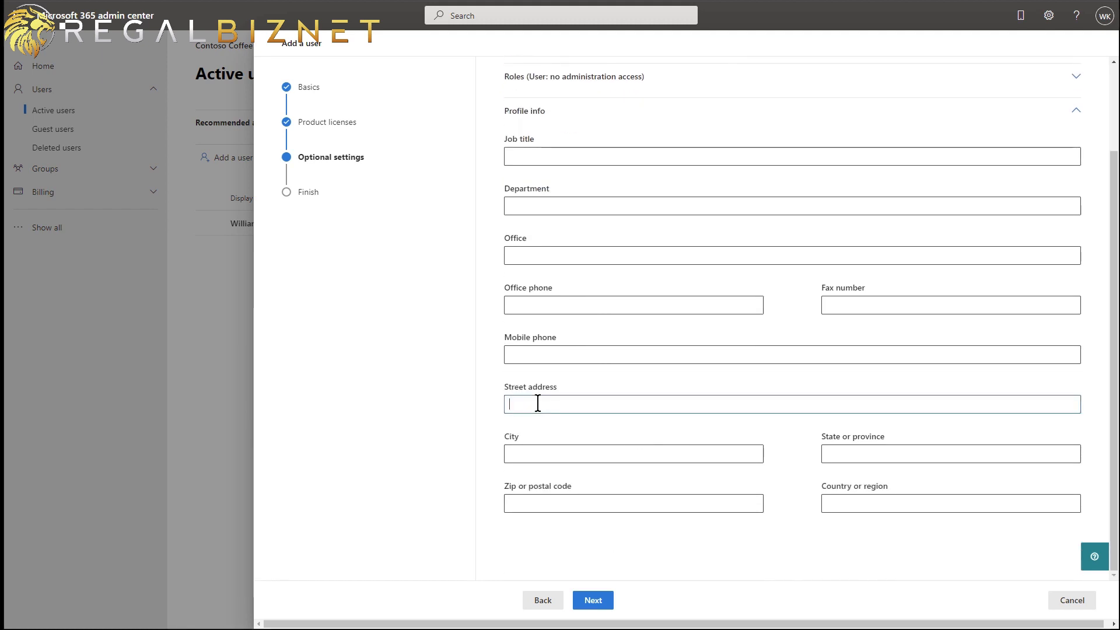
left_click(538, 454)
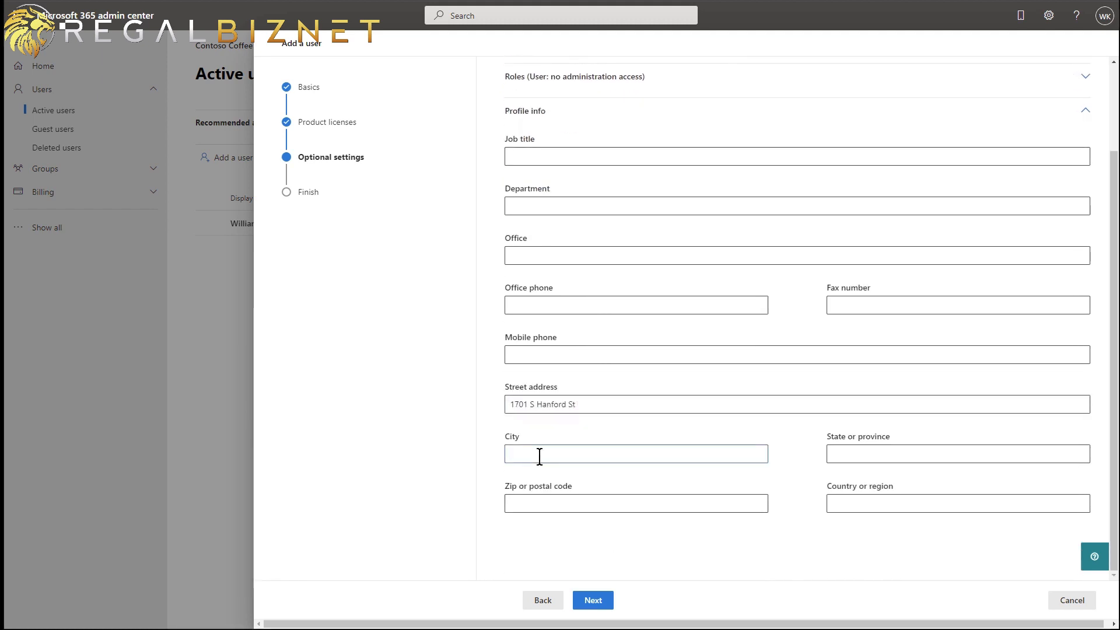
type("Seattle")
key("Tab")
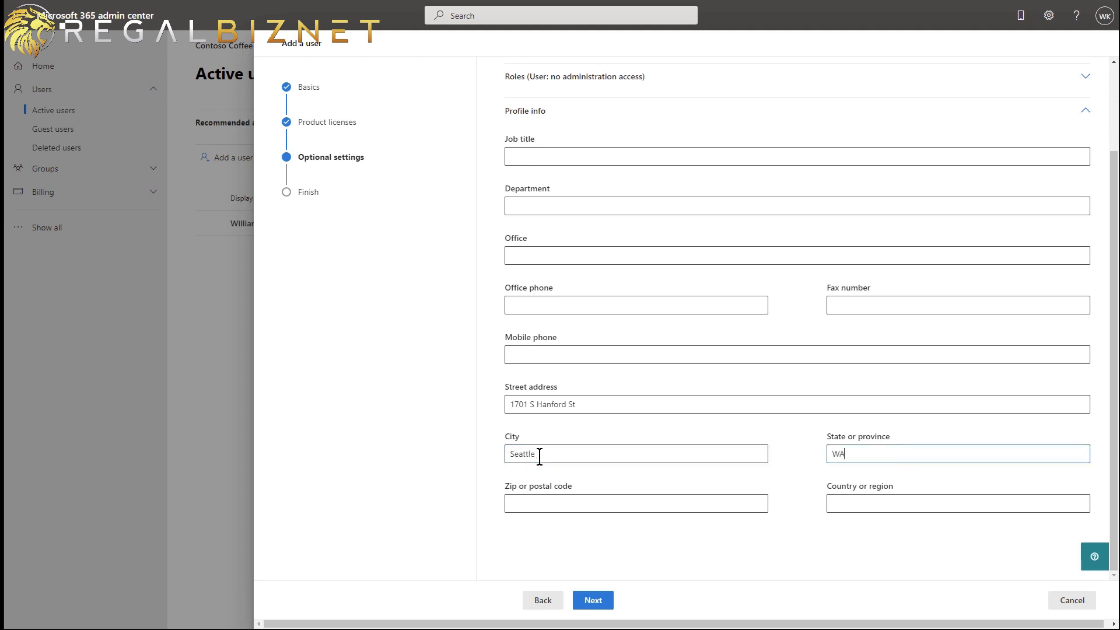
key("Tab")
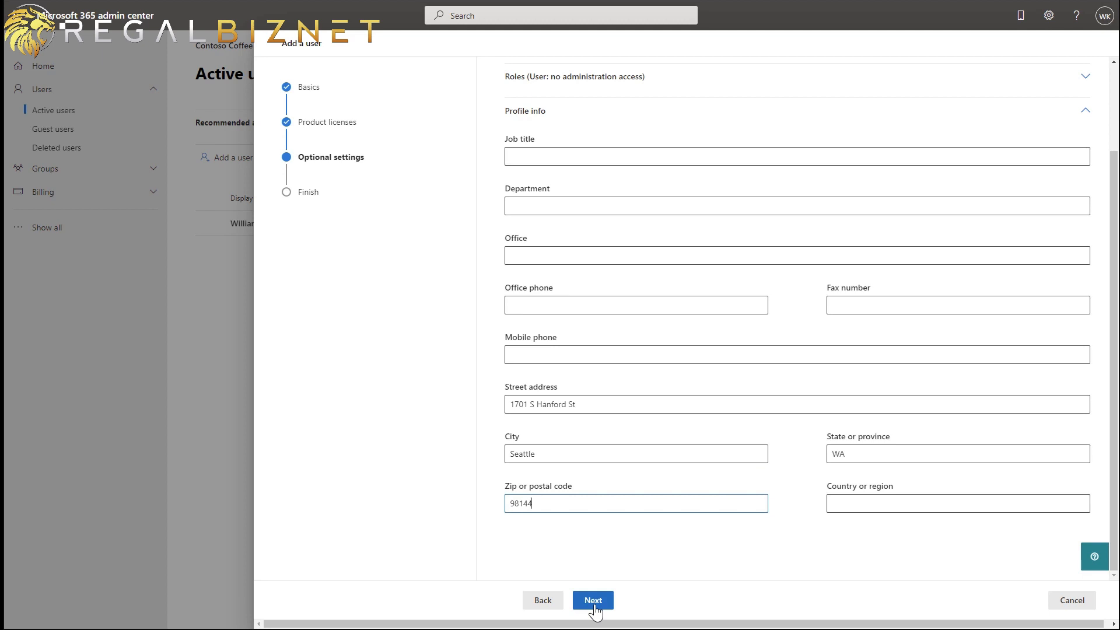
left_click(843, 502)
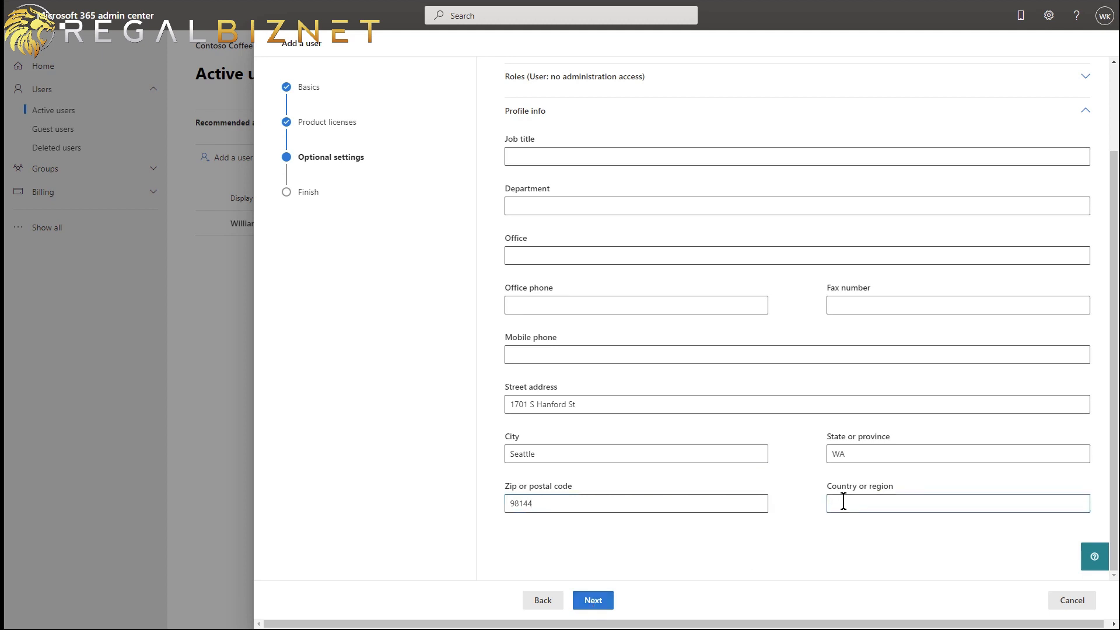
type("United States")
left_click(605, 601)
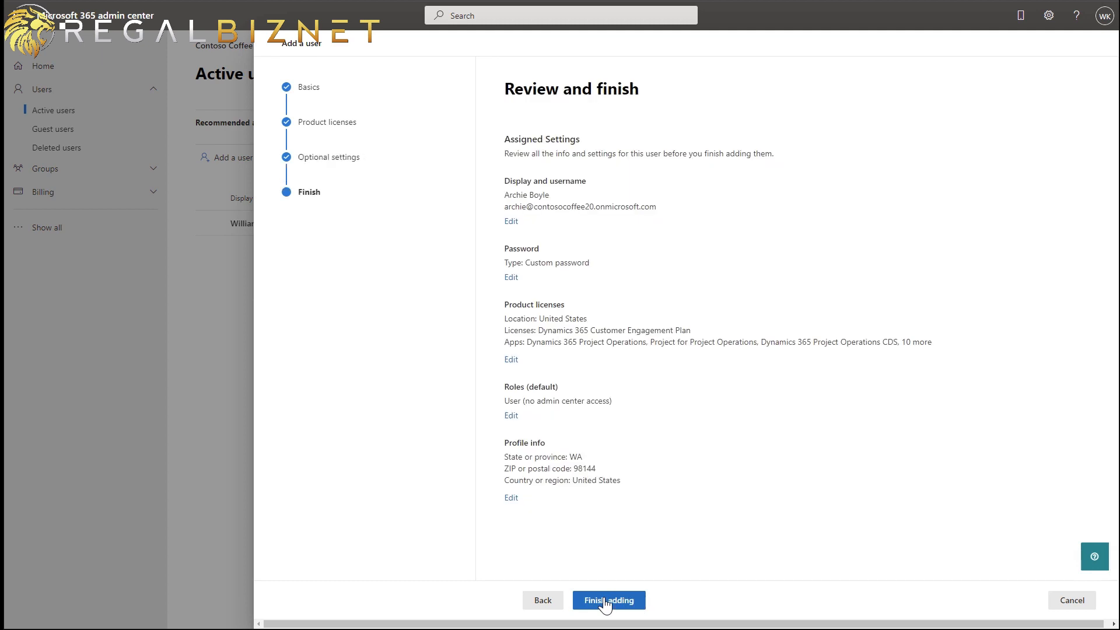
left_click(606, 601)
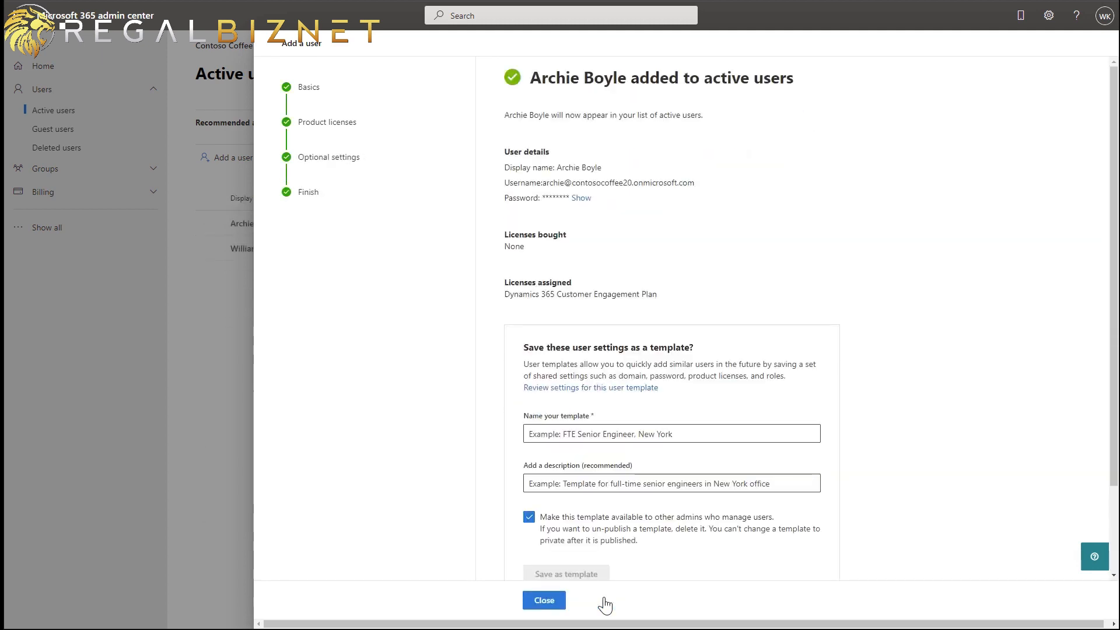
- Close the user wizard and go through All admin centers to the Power Platform environments list
left_click(551, 601)
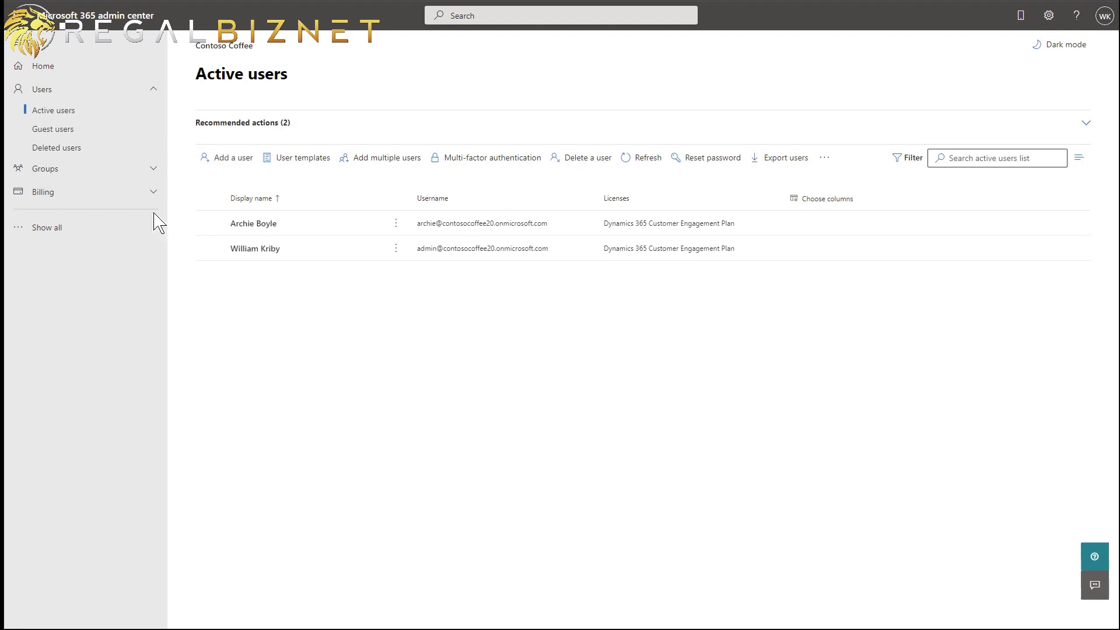
left_click(110, 231)
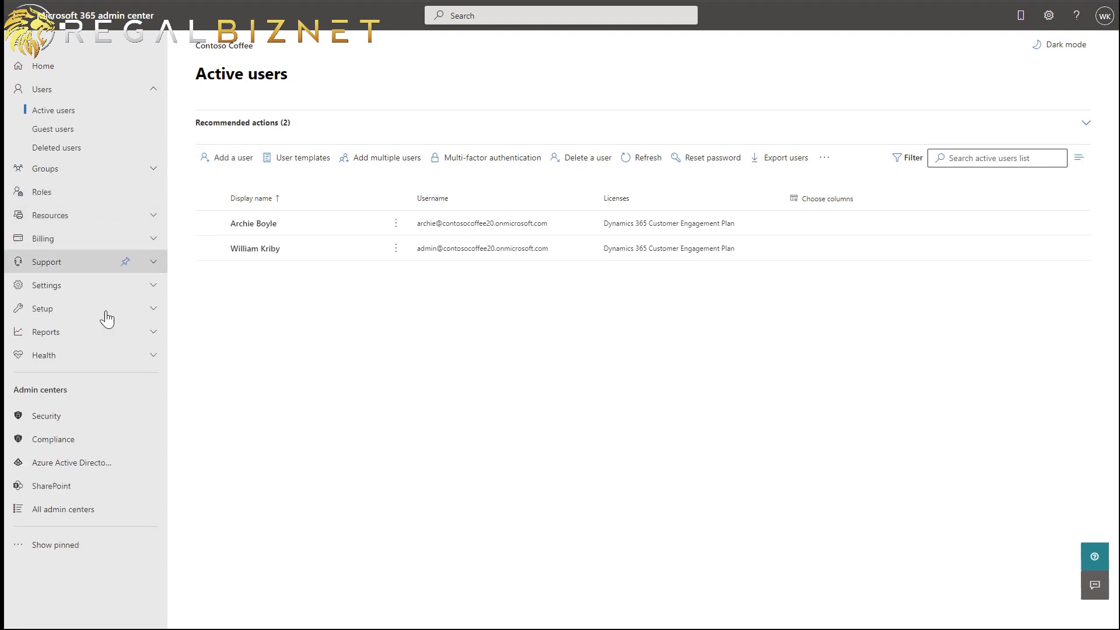
left_click(101, 509)
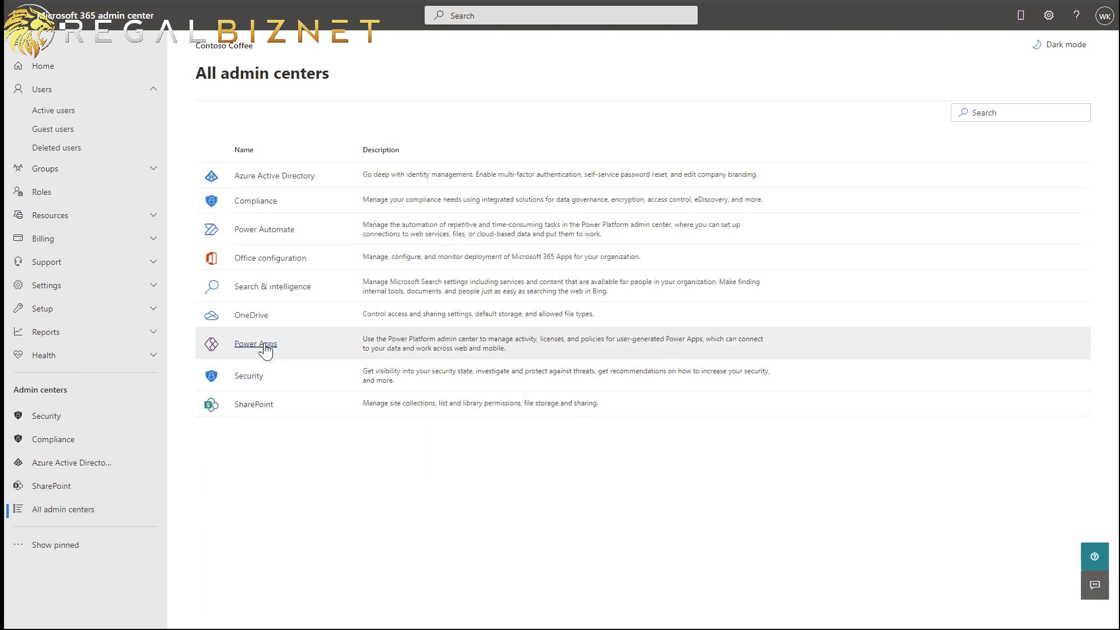
left_click(263, 346)
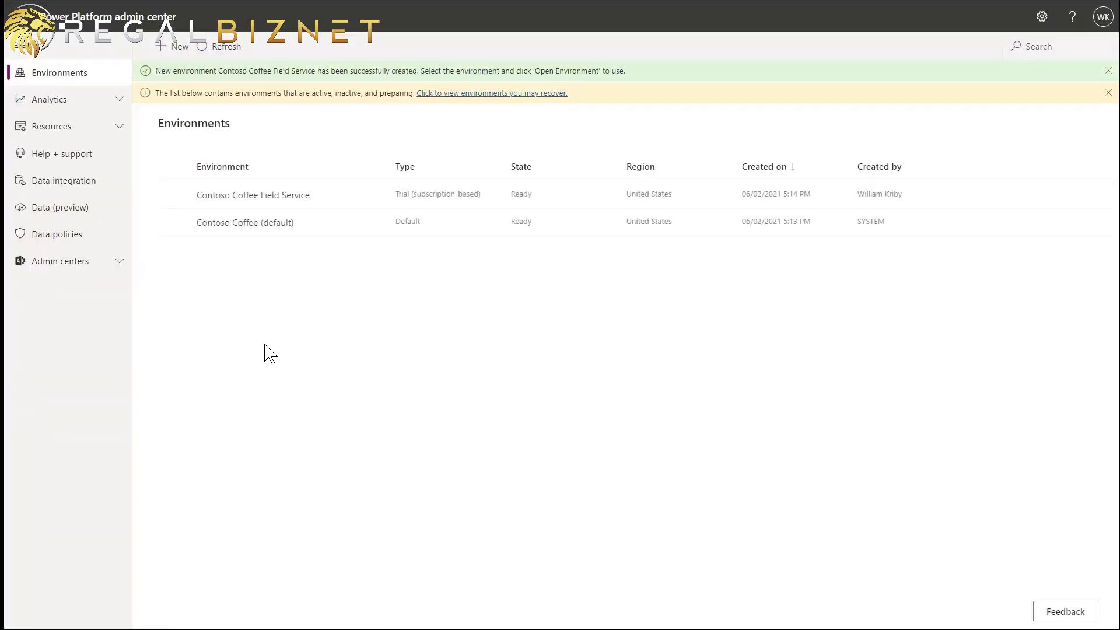
- Add the newly created user to the Contoso Coffee Field Service environment under Settings > Users
left_click(174, 195)
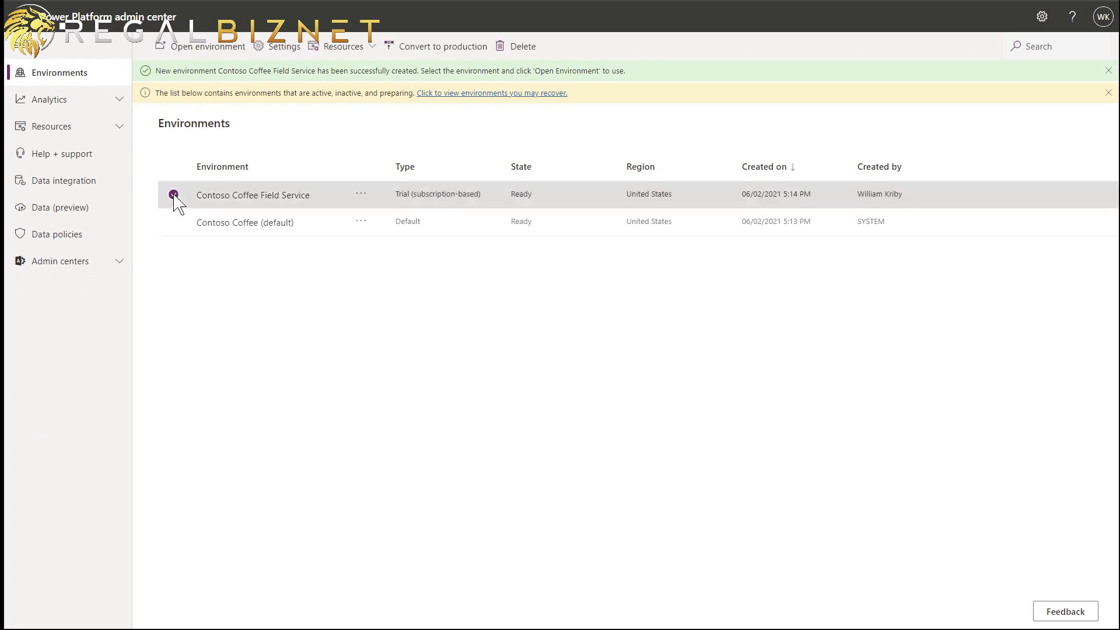
left_click(269, 54)
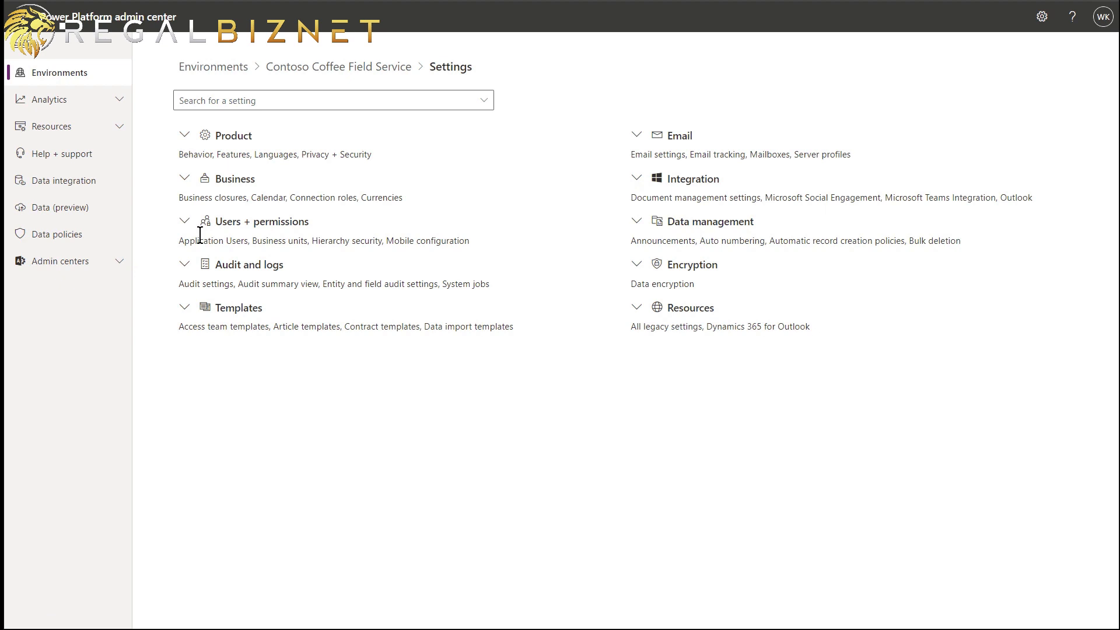
left_click(186, 223)
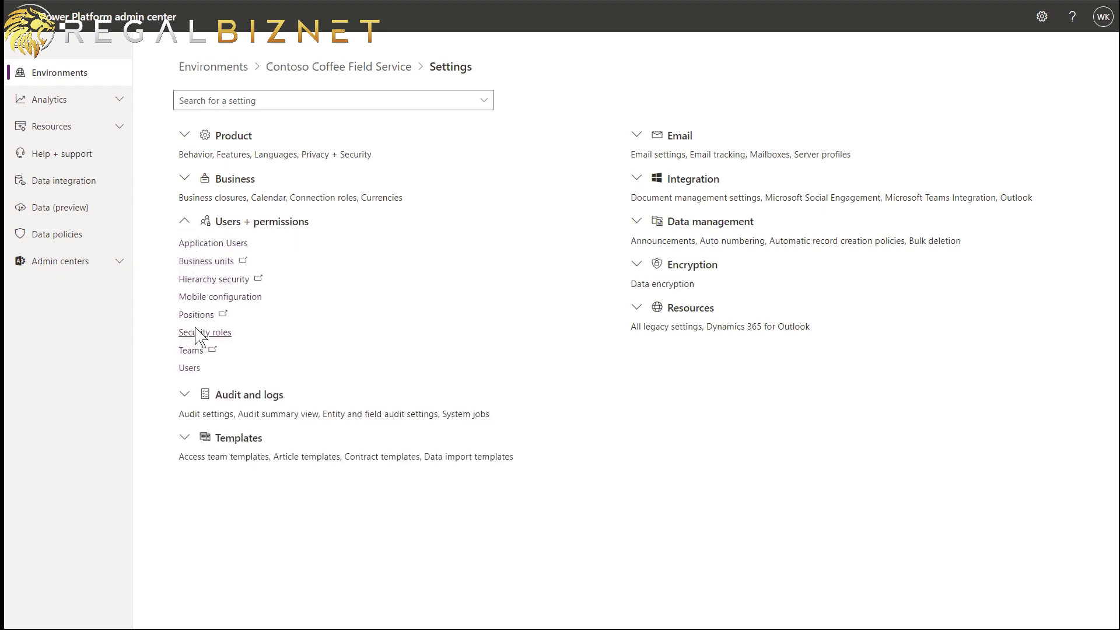
left_click(189, 368)
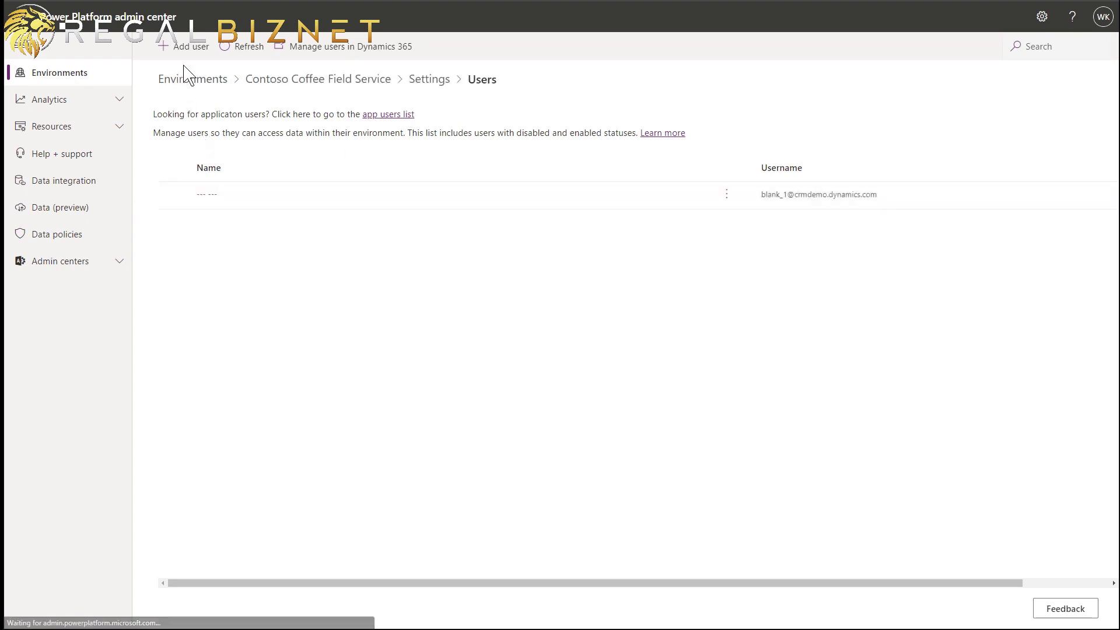
left_click(185, 47)
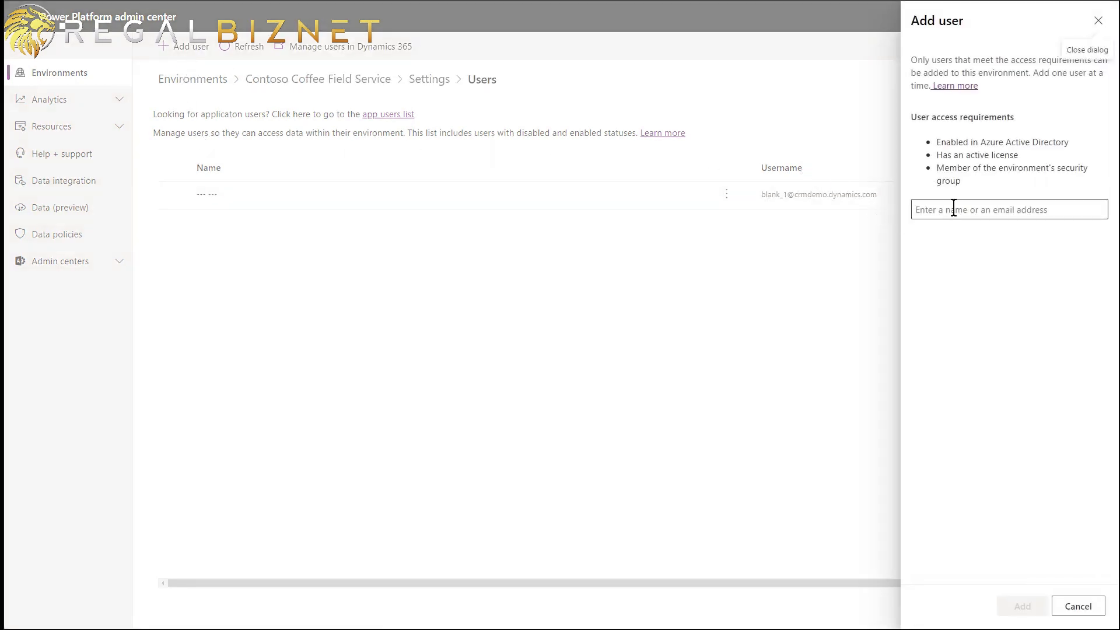
left_click(954, 210)
type("a")
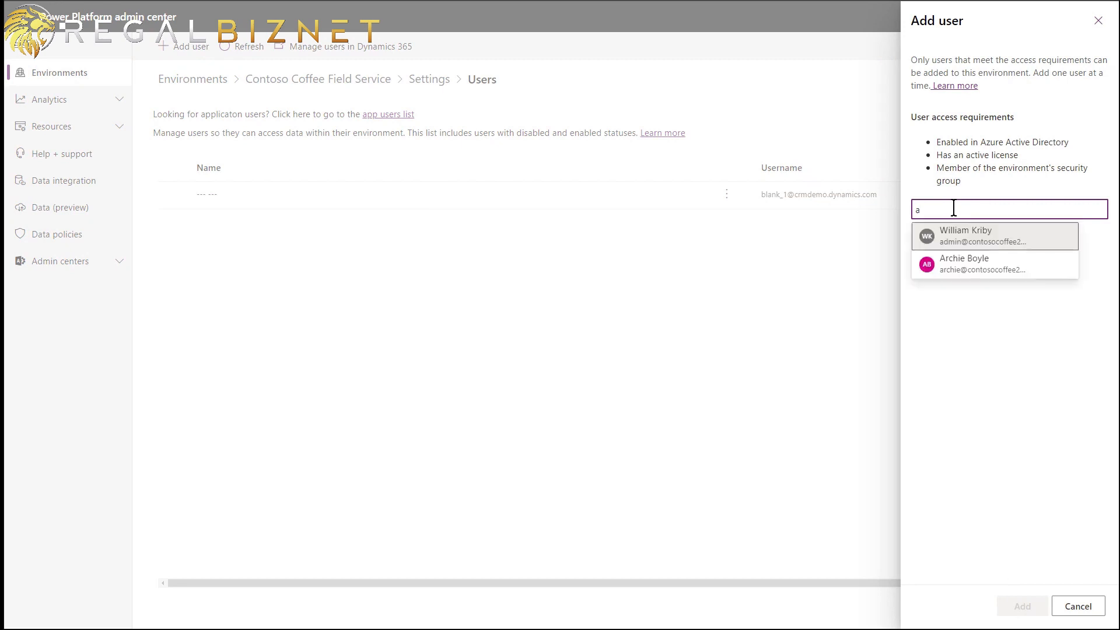
left_click(965, 263)
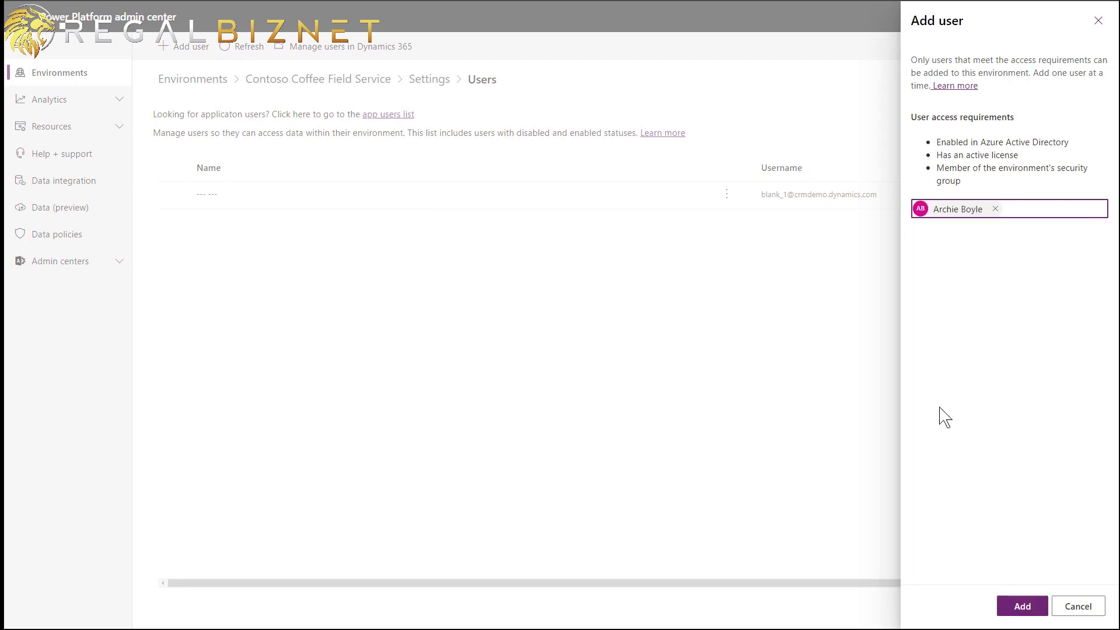
left_click(1020, 605)
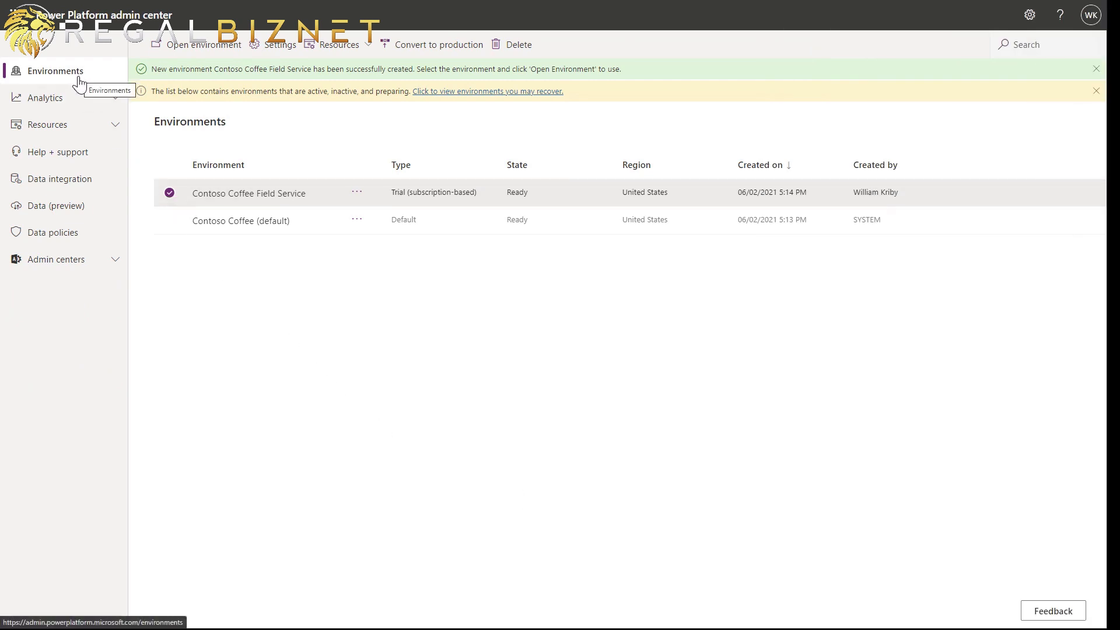
- Reselect the Contoso Coffee Field Service environment and open it in Dynamics 365 Field Service
left_click(170, 193)
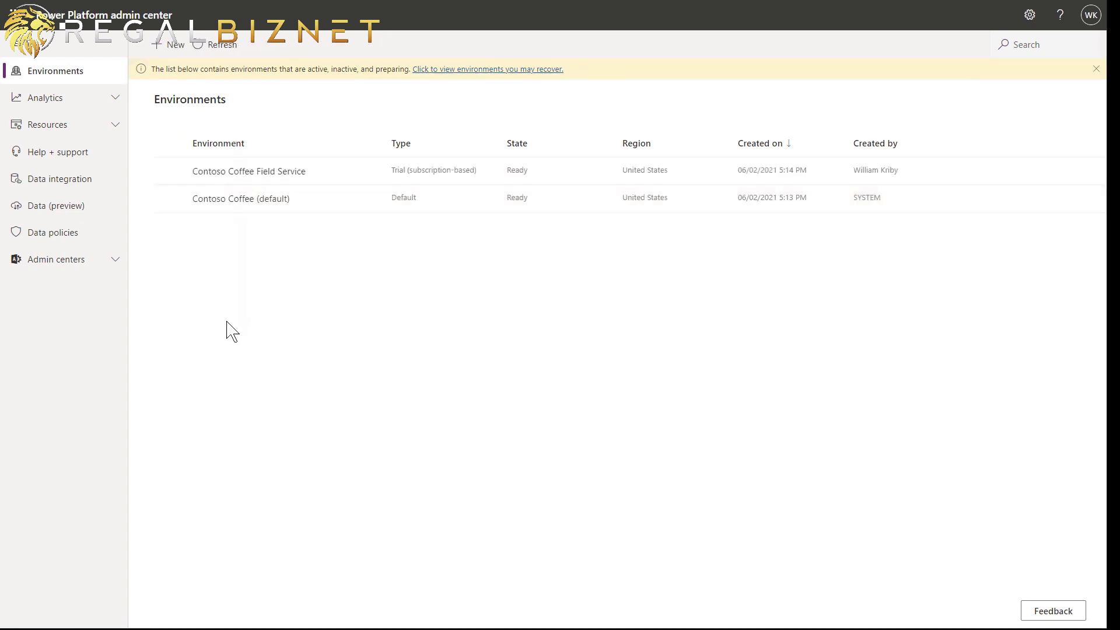
left_click(169, 172)
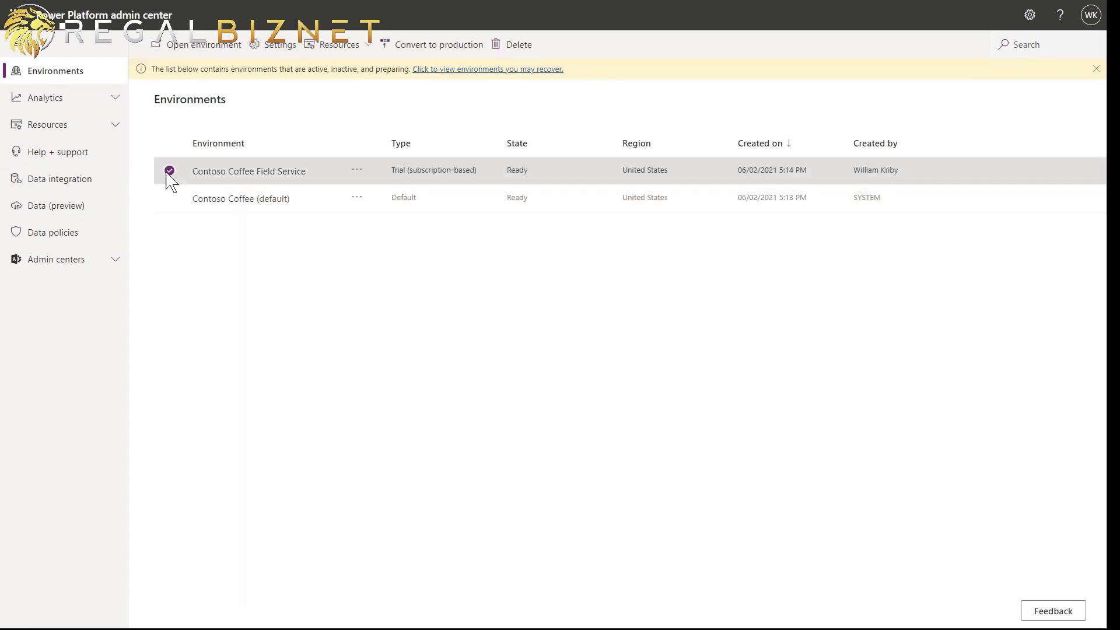
left_click(182, 56)
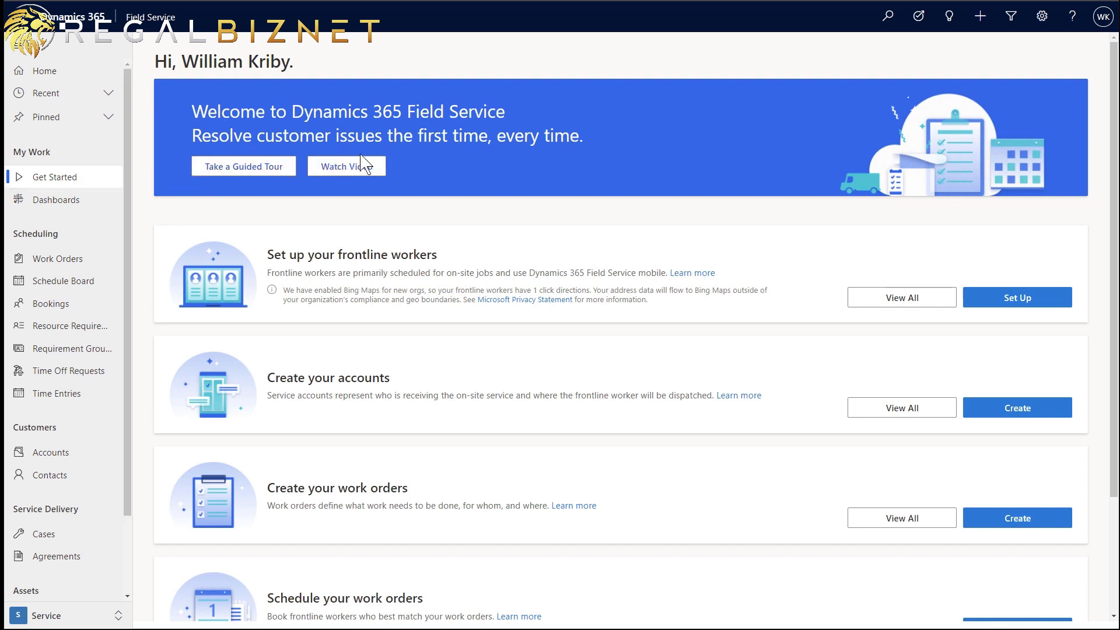
- Scroll back up Get Started and launch Set Up for frontline workers
scroll(441, 419, "down", 1)
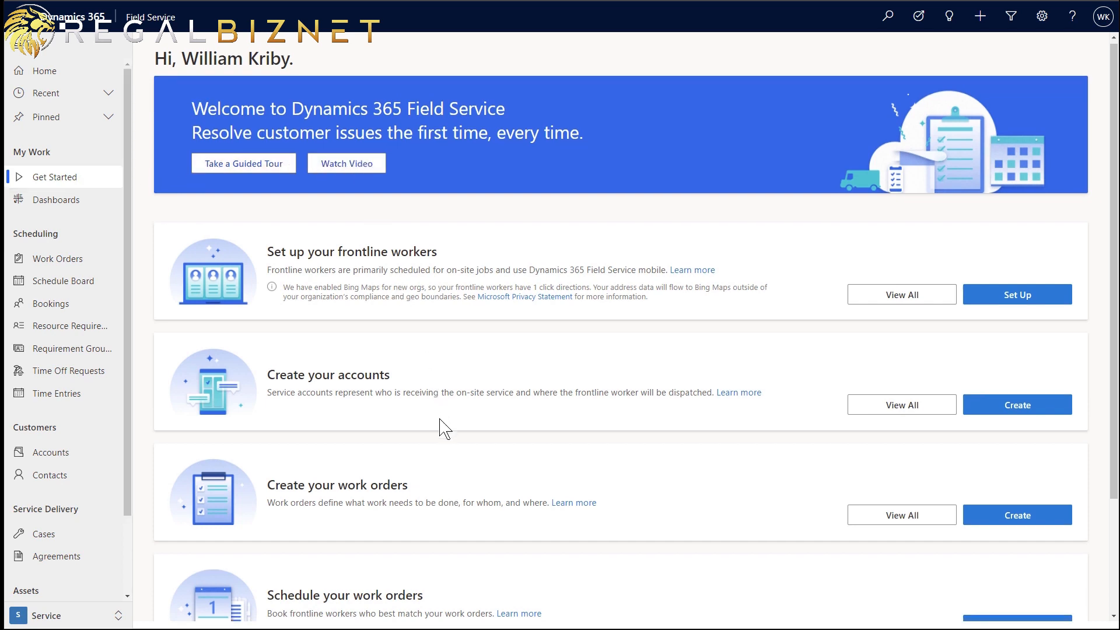
scroll(440, 423, "down", 2)
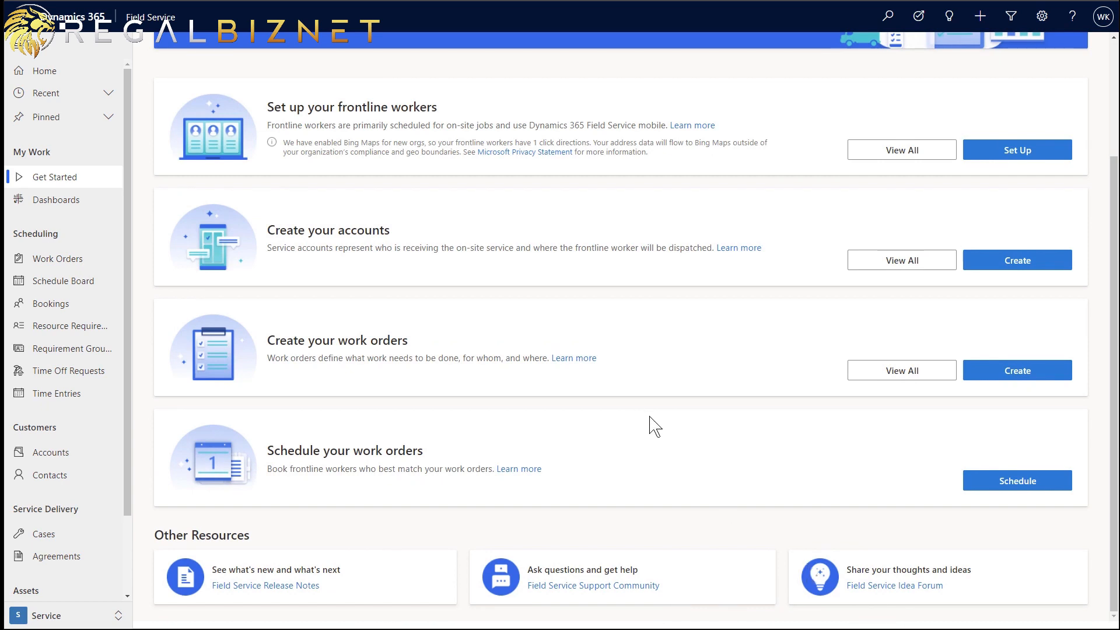
scroll(679, 438, "up", 3)
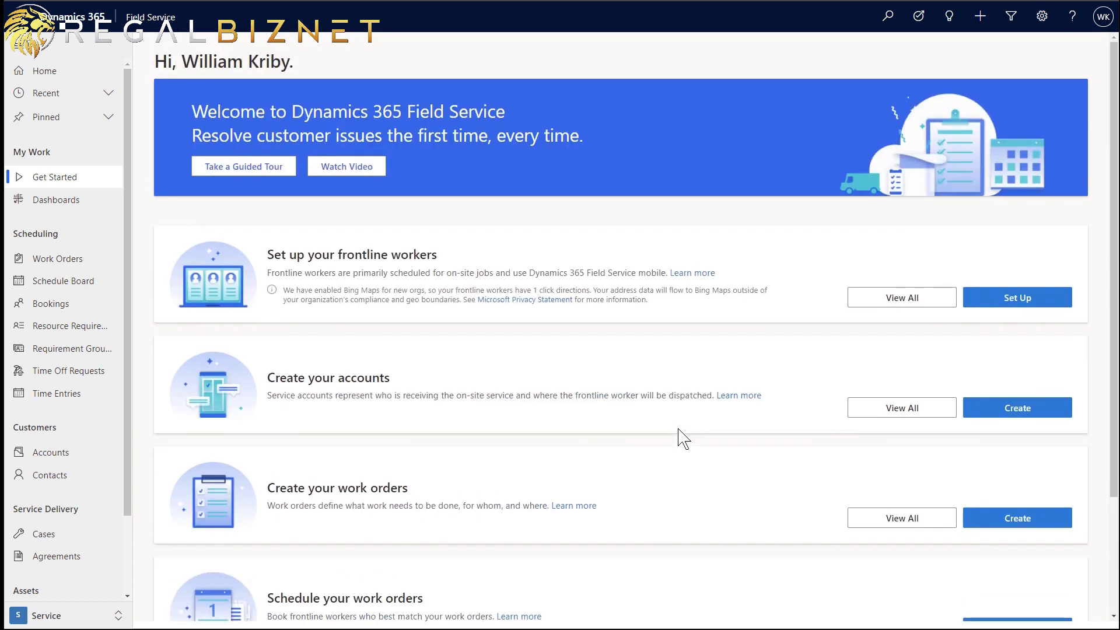
left_click(1004, 311)
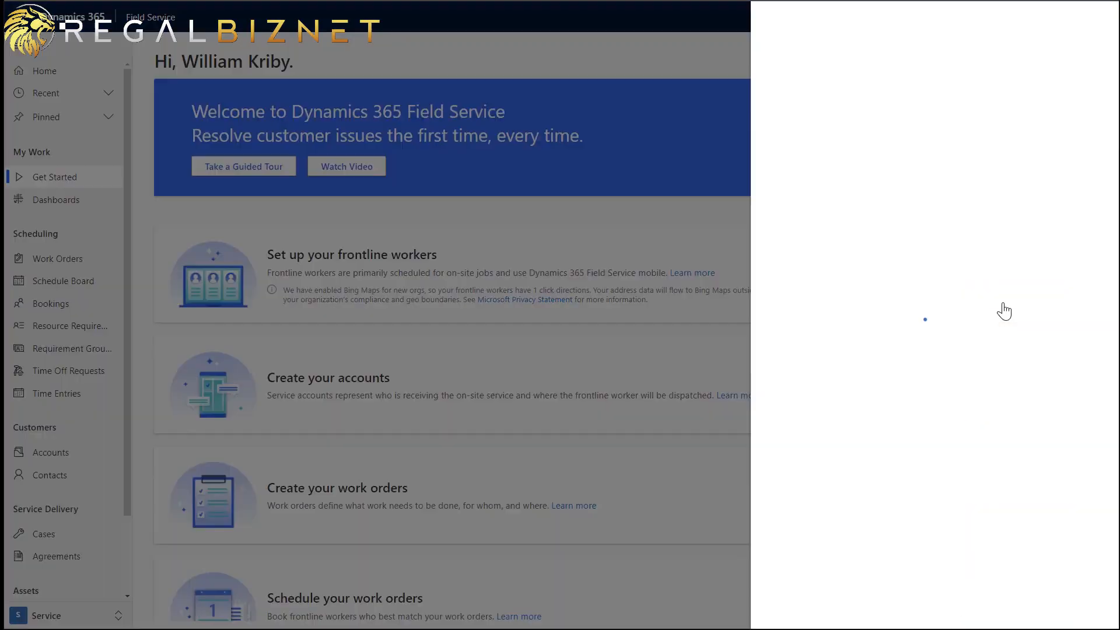
- Search the Users list and add the chosen user as a frontline worker
left_click(905, 101)
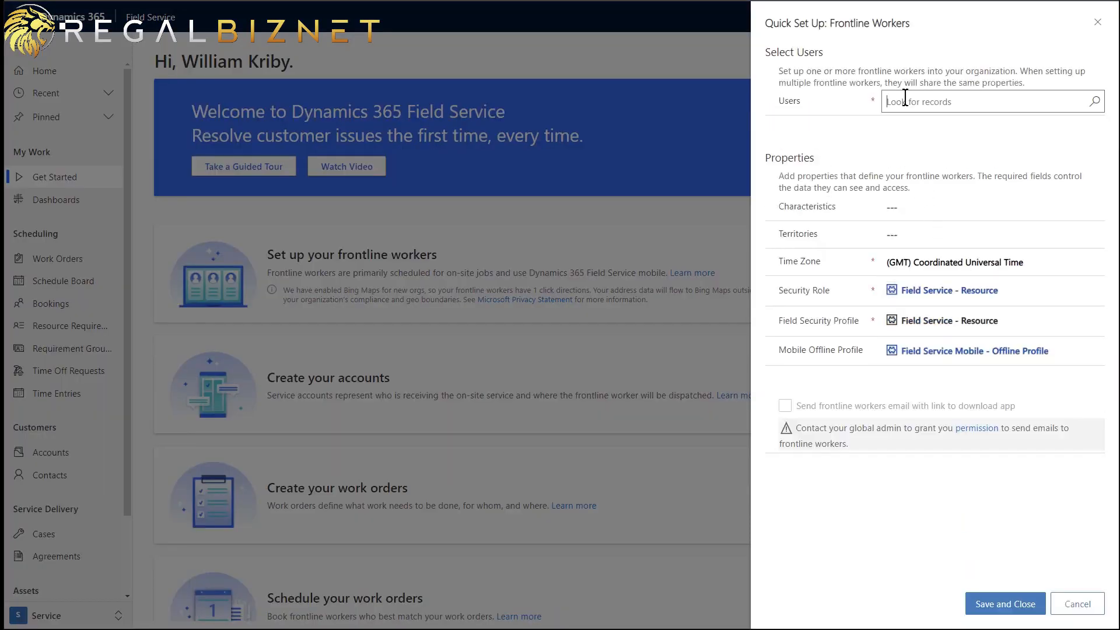
key("Return")
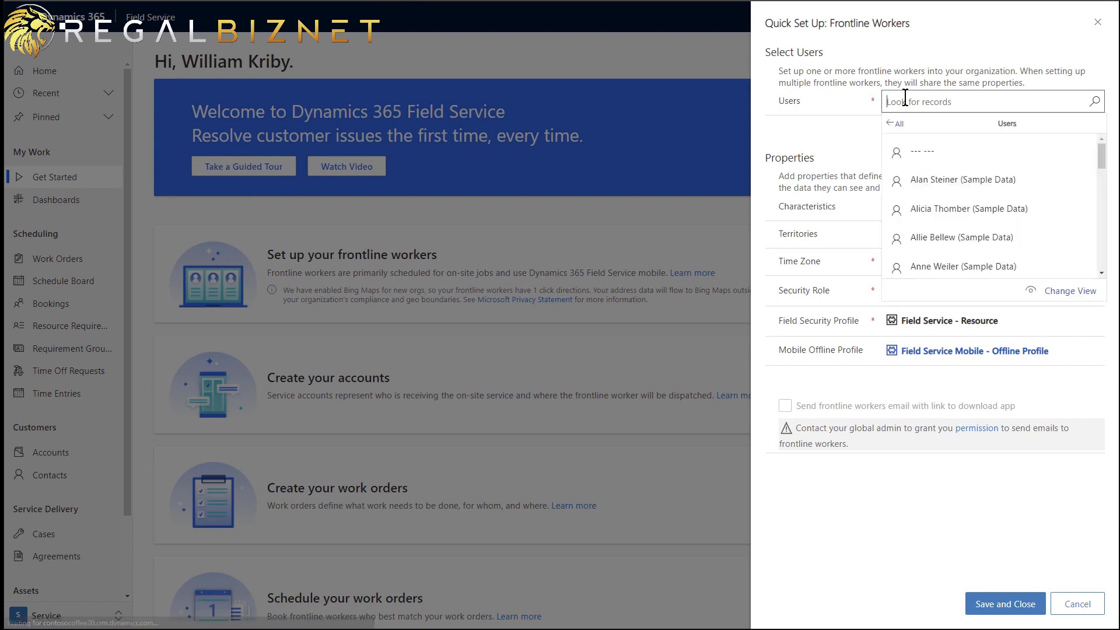
type("a")
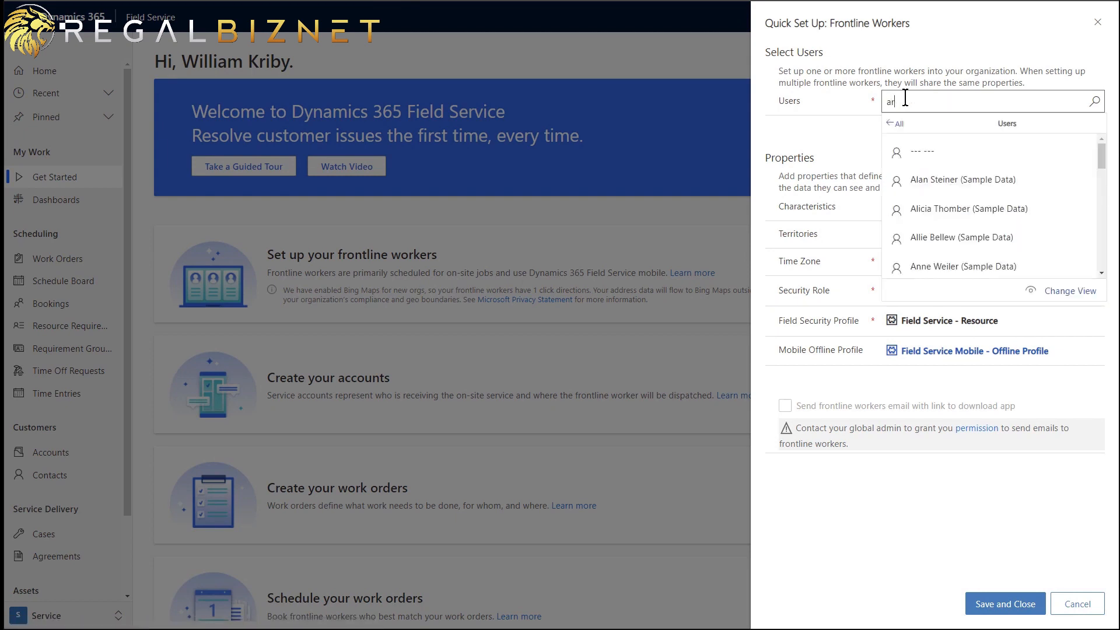
type("r")
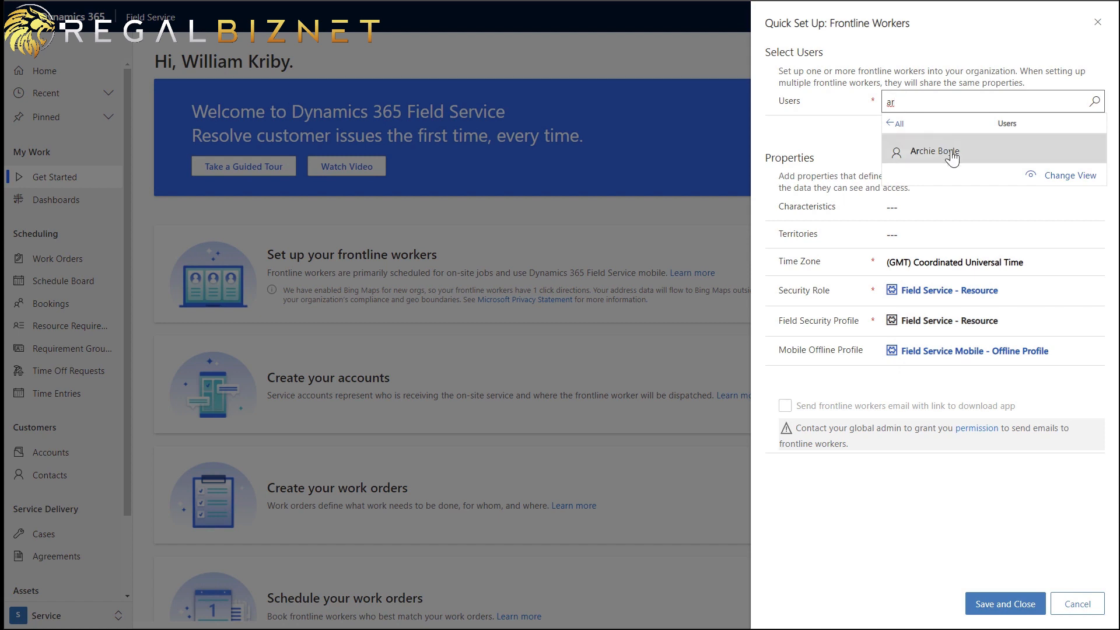
left_click(931, 149)
left_click(825, 146)
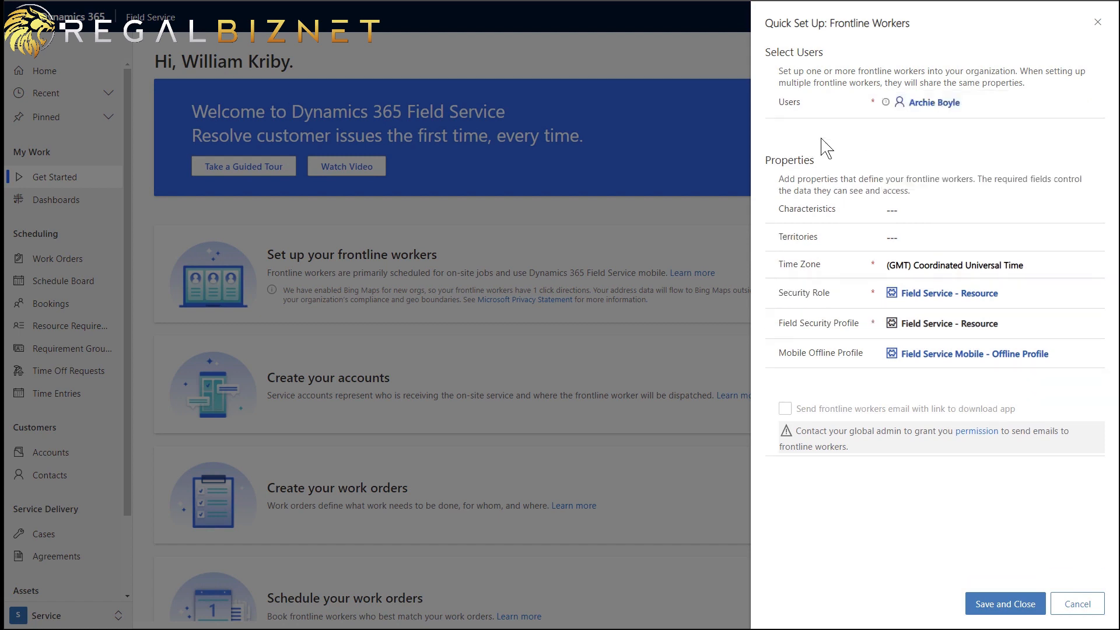
left_click(900, 204)
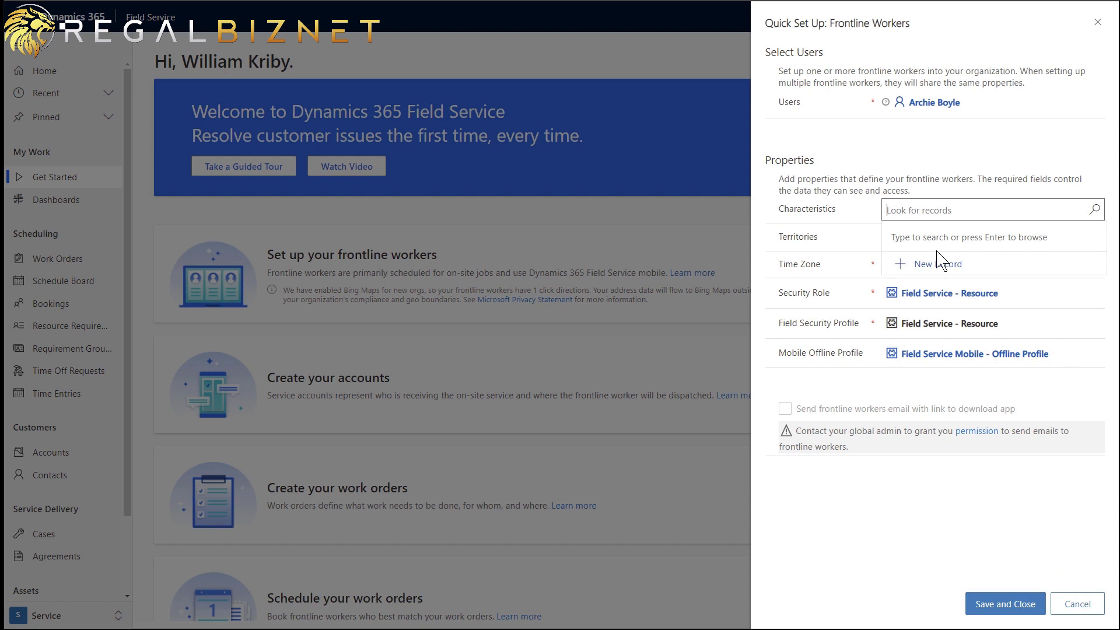
left_click(847, 175)
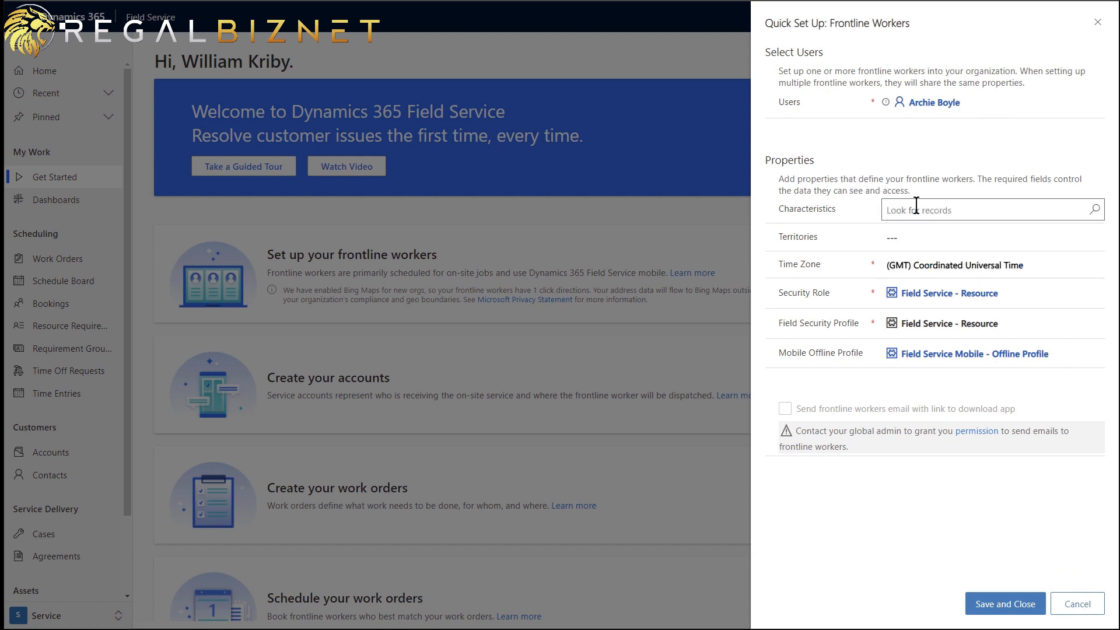
- Set the time zone to (GMT-08:00) Pacific Time (US & Canada) and save the worker
left_click(957, 269)
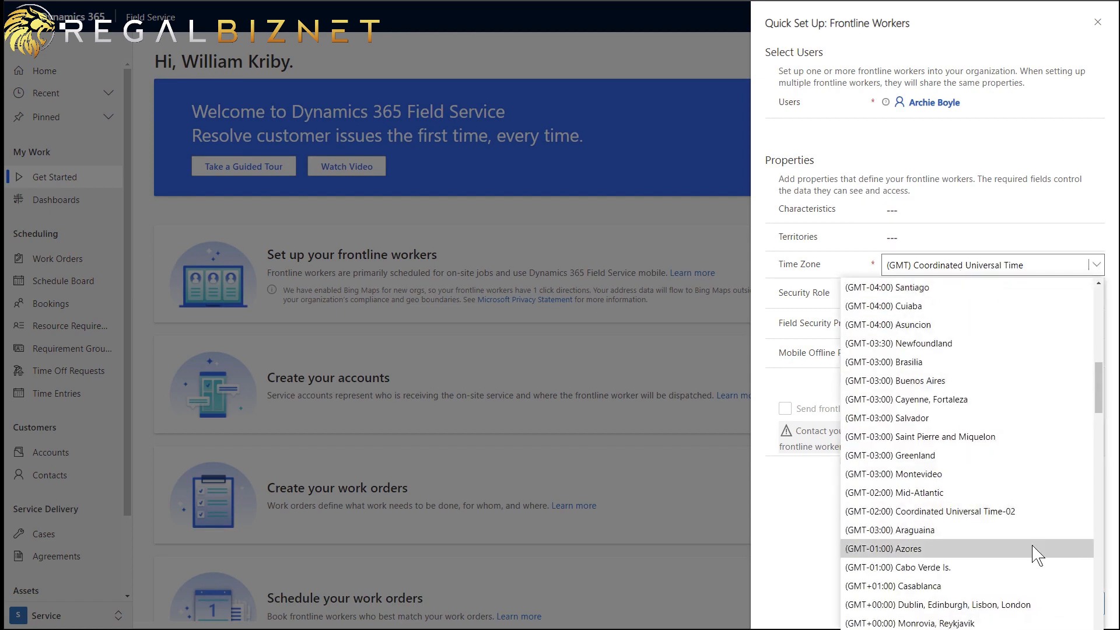
scroll(1037, 554, "down", 20)
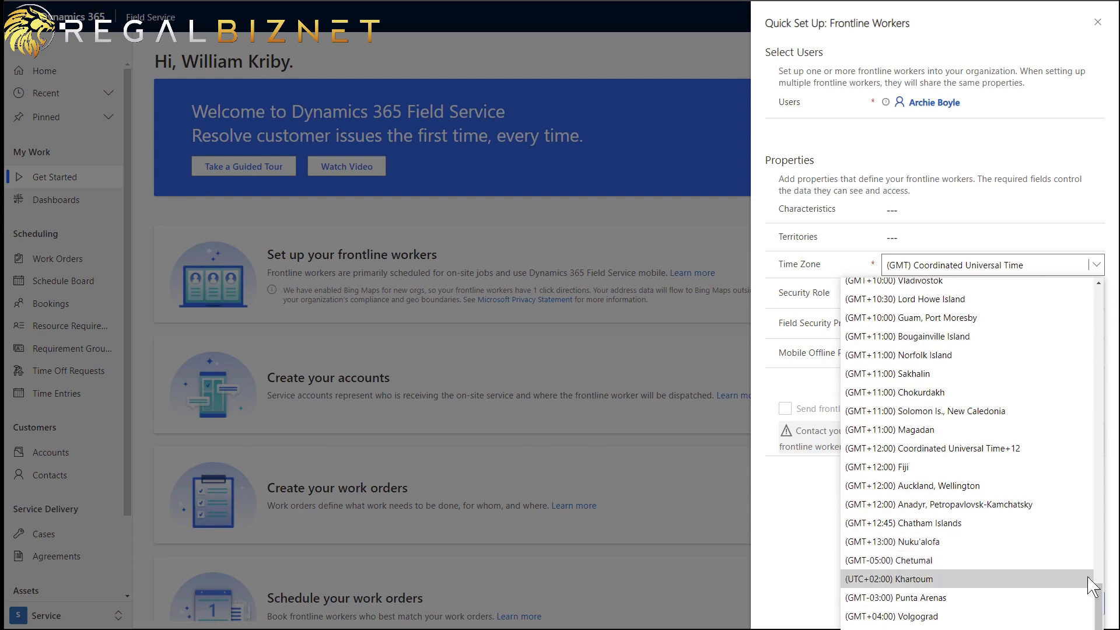
left_click_drag(1099, 607, 1072, 283)
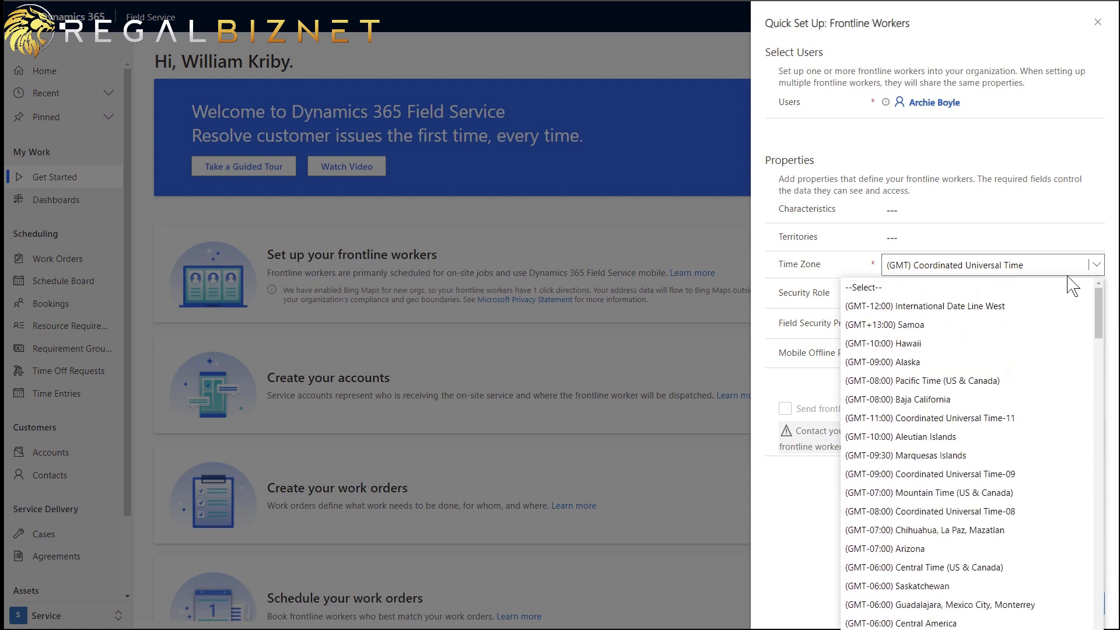
scroll(1033, 342, "down", 20)
scroll(1056, 426, "up", 3)
left_click_drag(1091, 574, 1078, 296)
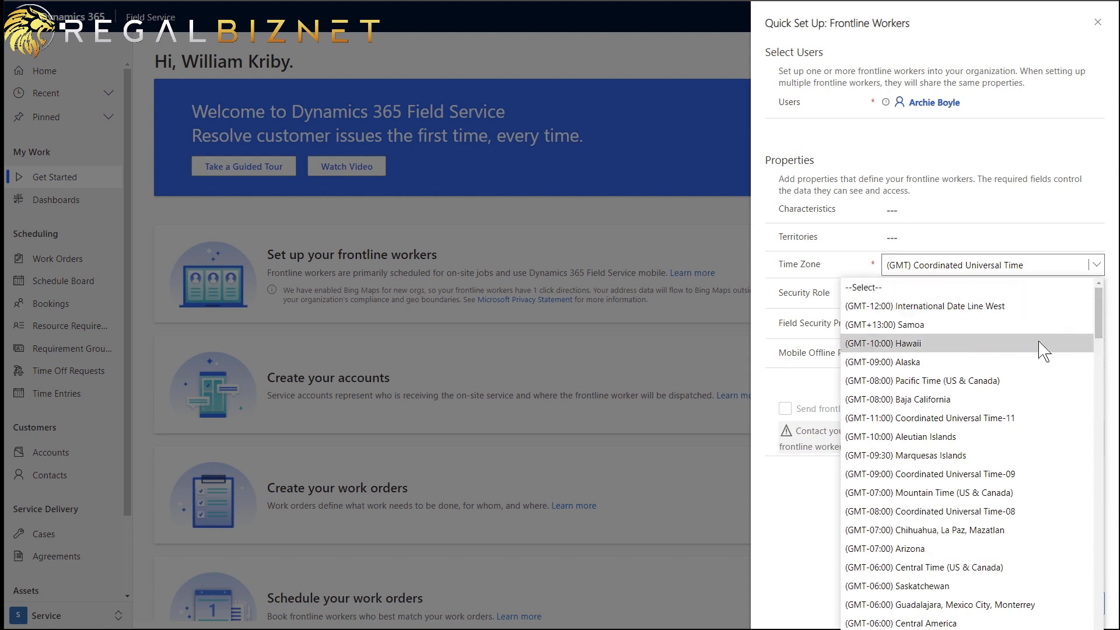
left_click(993, 382)
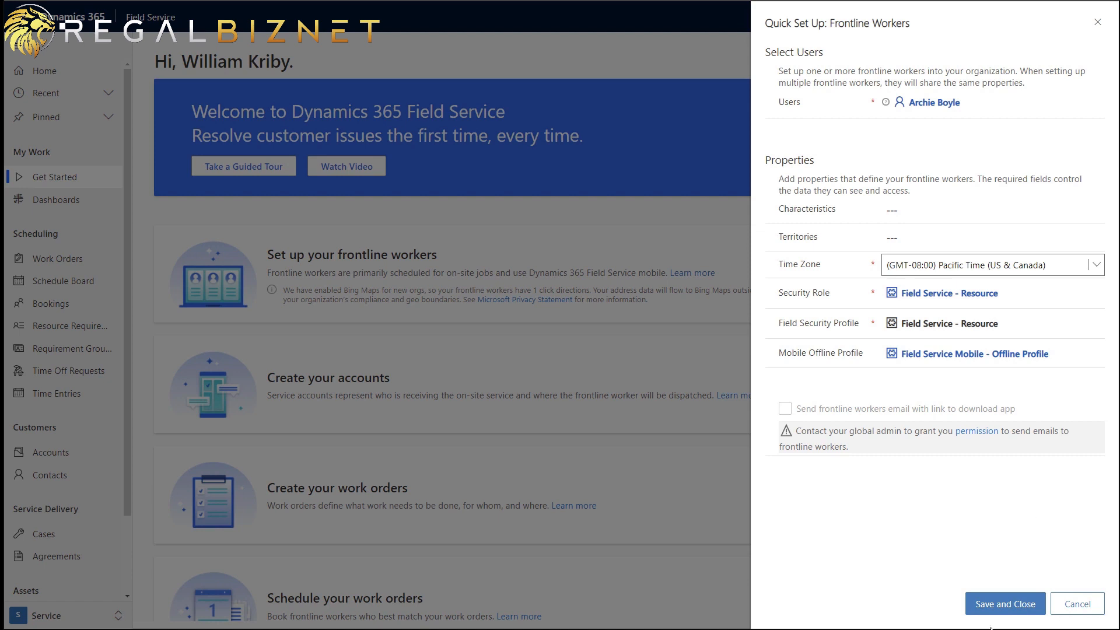
left_click(1025, 616)
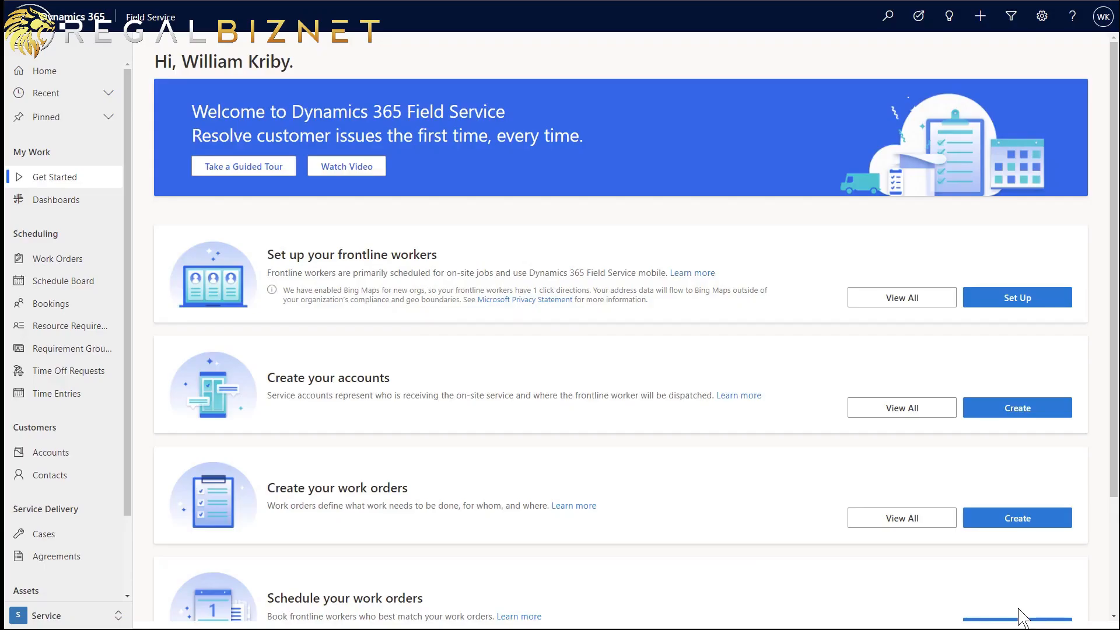
- Create account Adventure Works Coffee at 1 Microsoft Way, Redmond, save it, and start a new work order
left_click(1017, 412)
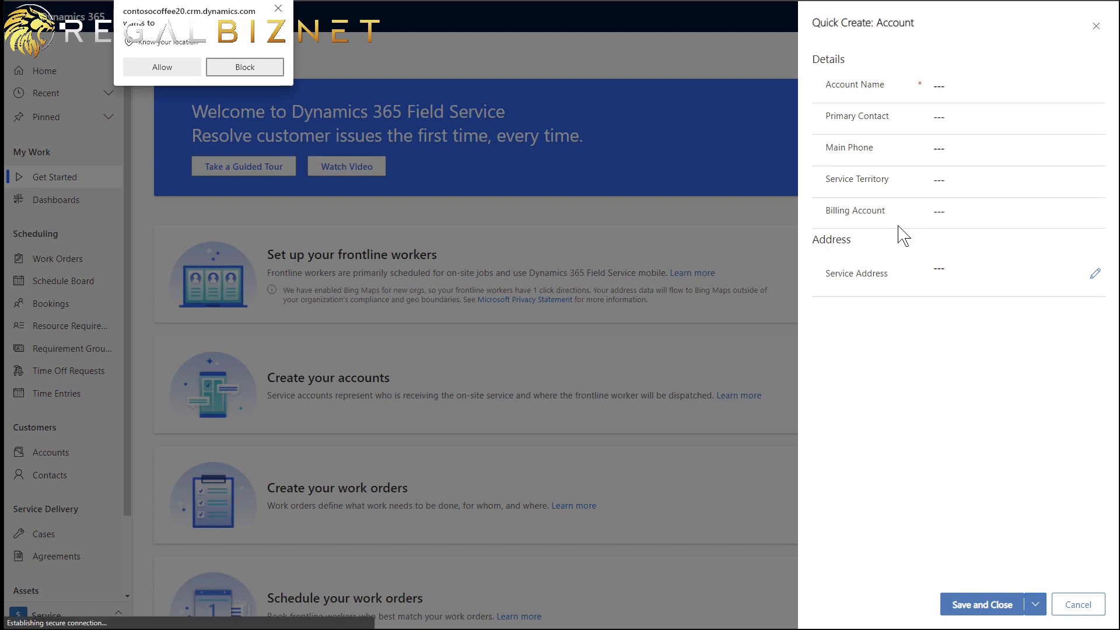
left_click(162, 69)
left_click(977, 87)
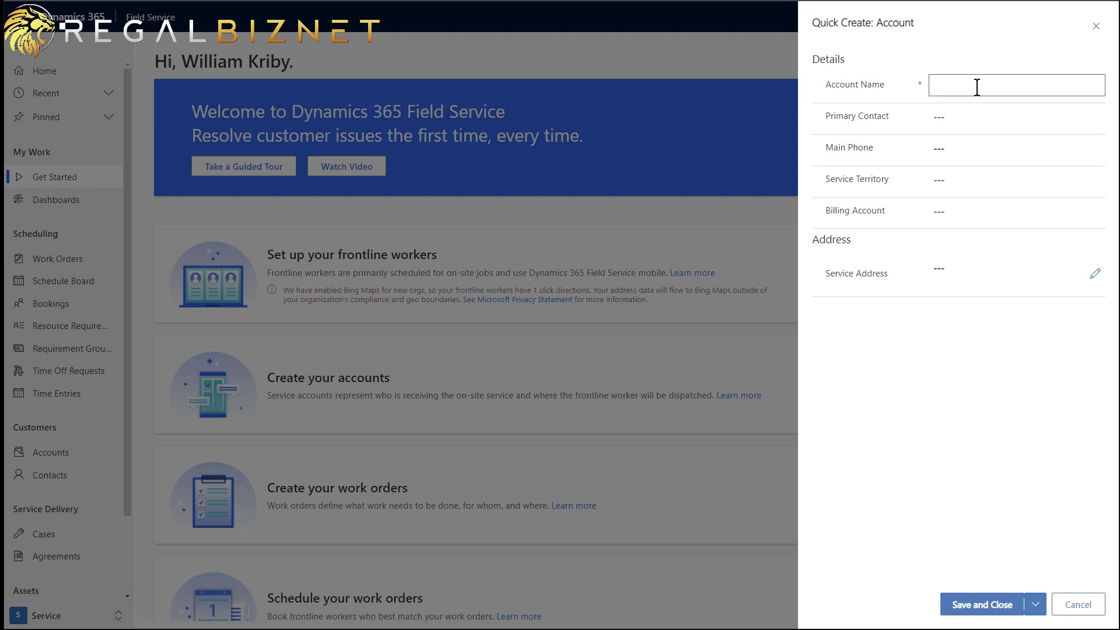
type("Adventure Works Coffee")
left_click(955, 267)
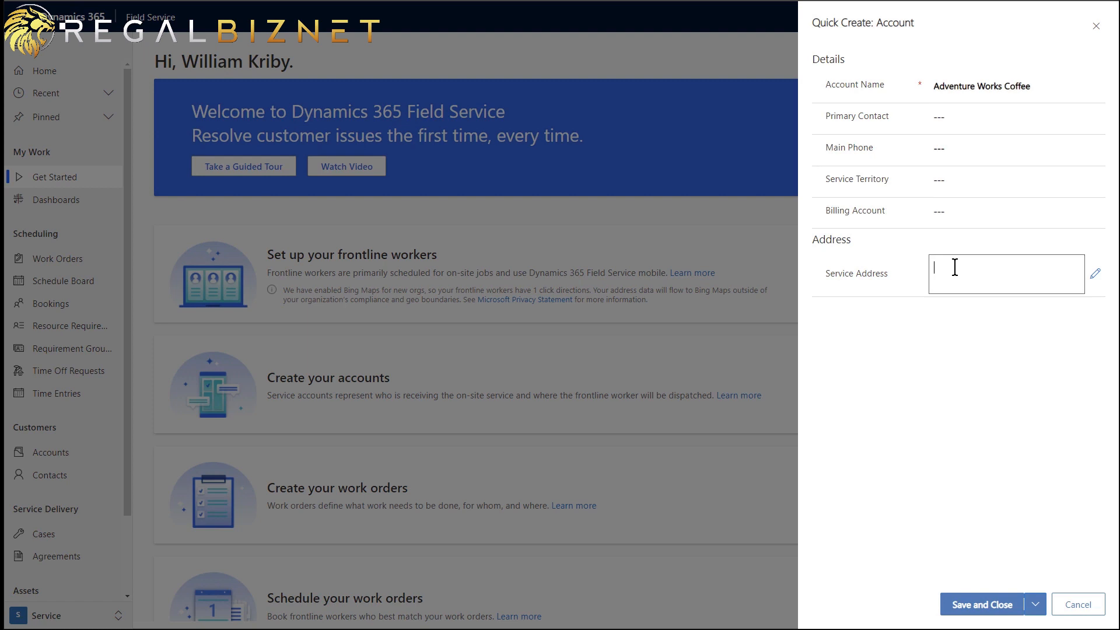
type("1 Microso")
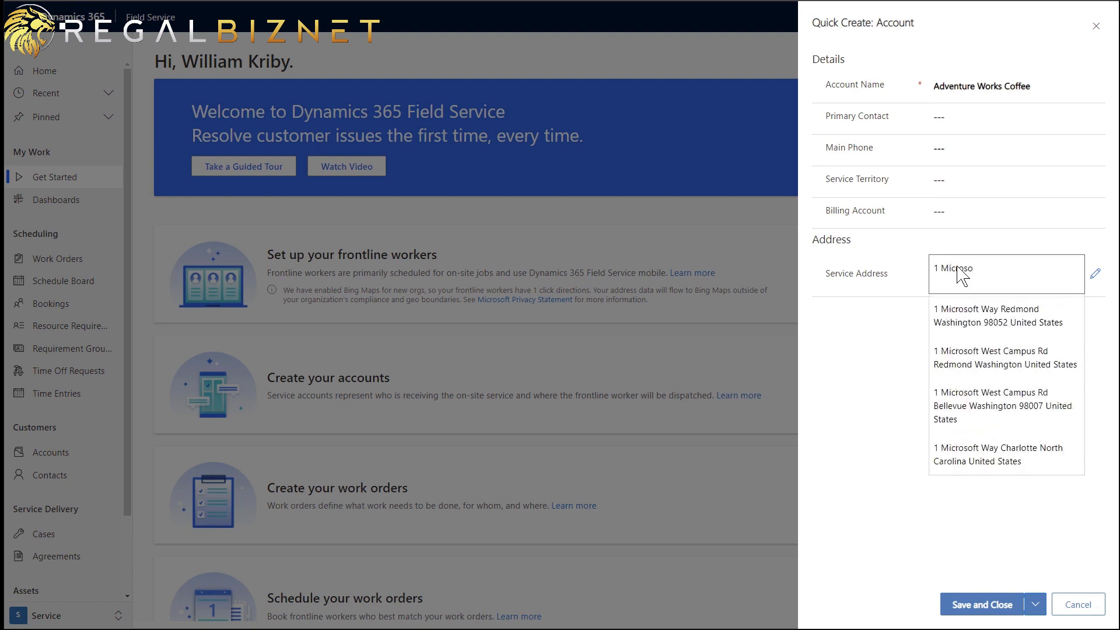
left_click(977, 321)
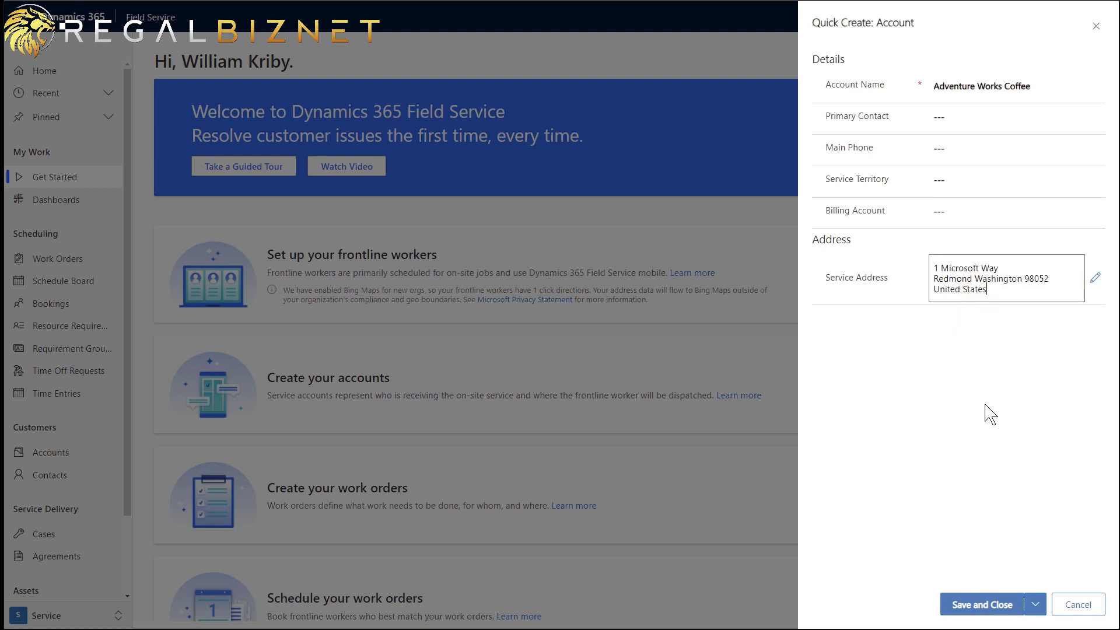
left_click(998, 606)
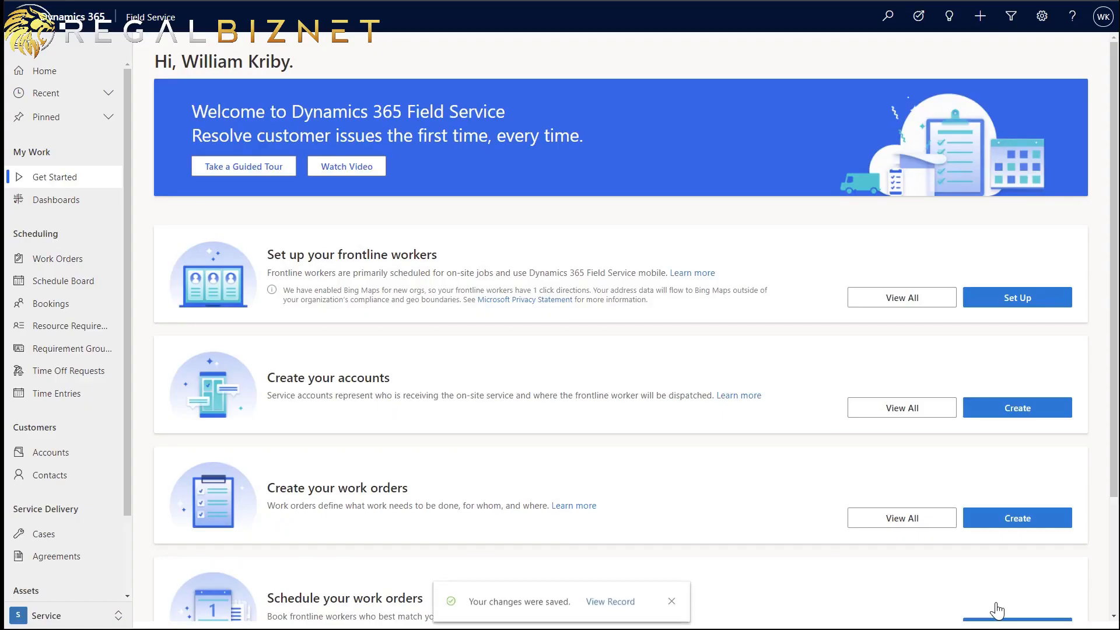
left_click(1021, 528)
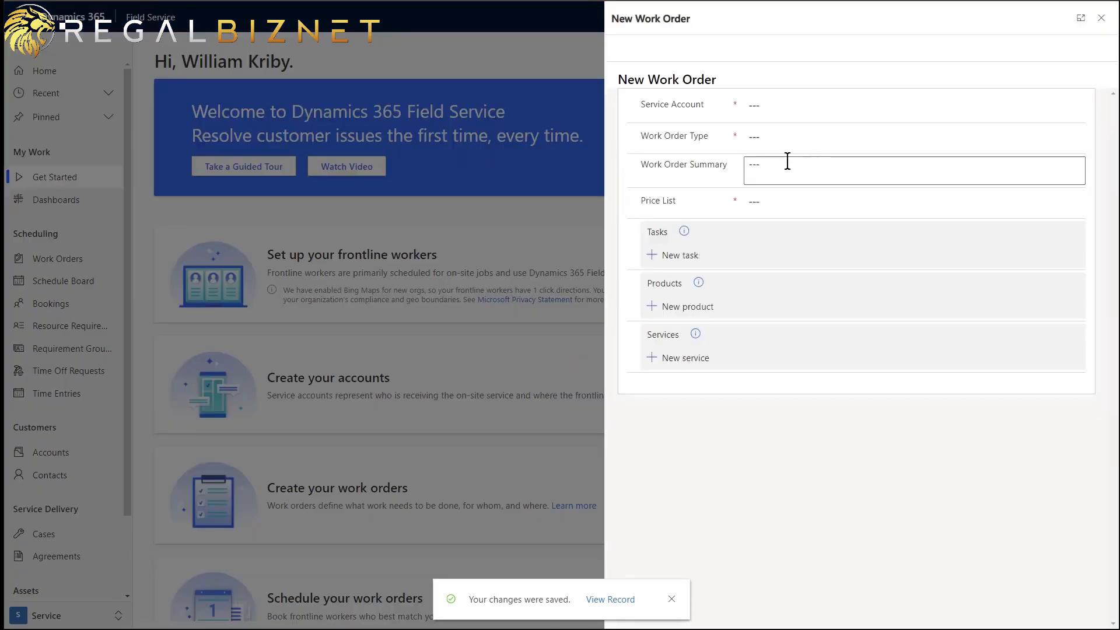
- Set service account Adventure Works Coffee, type Inspection, and summary 'Coffee Machine is not working'
left_click(767, 105)
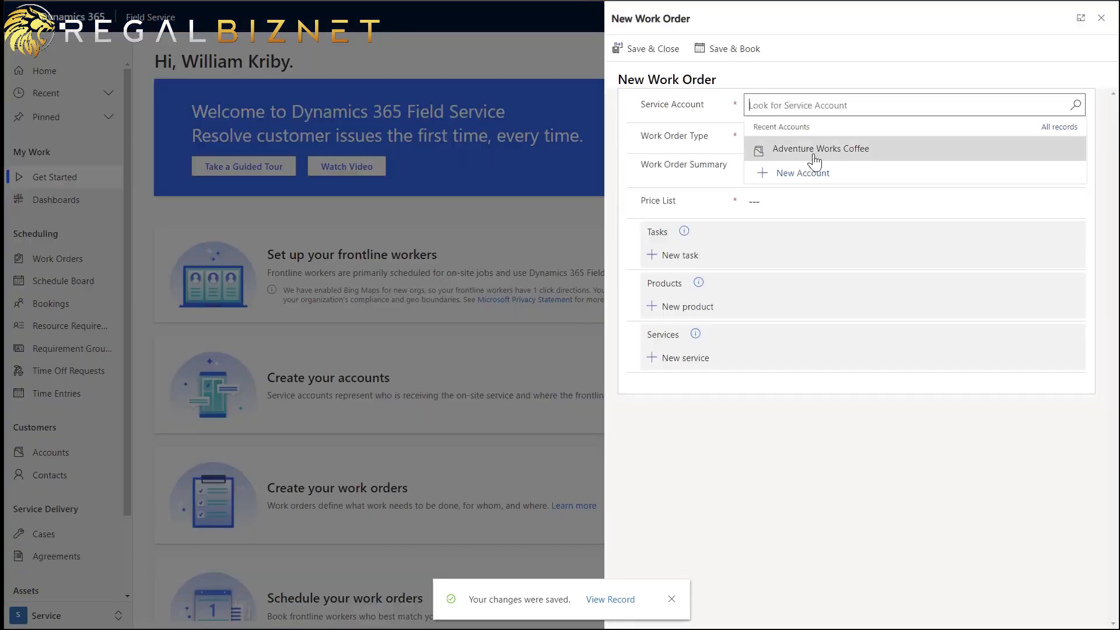
left_click(821, 153)
left_click(775, 140)
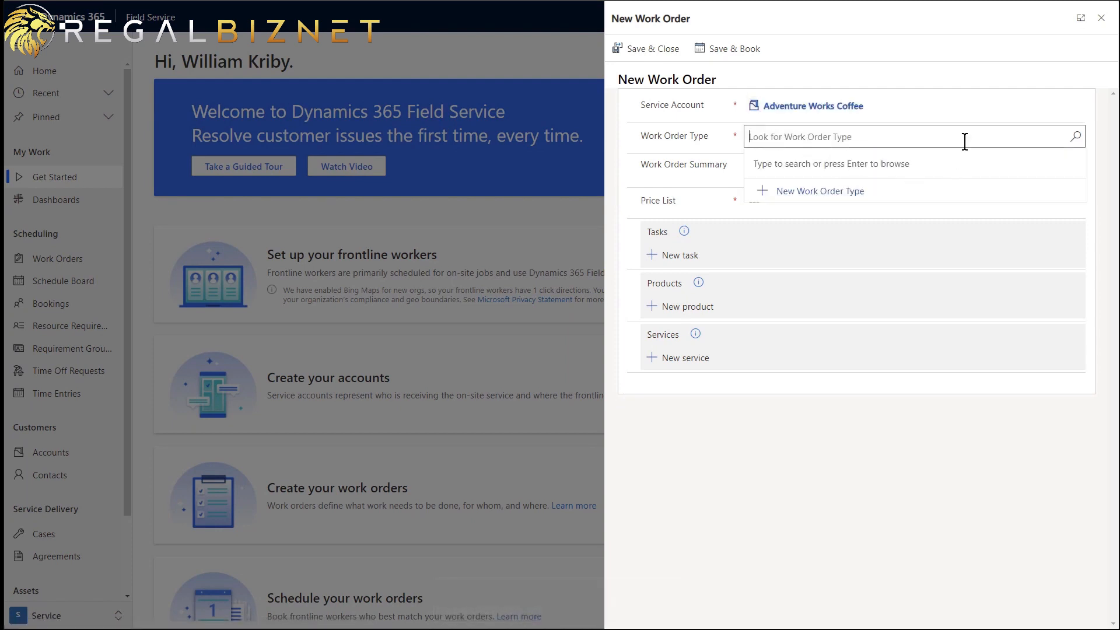
key("Return")
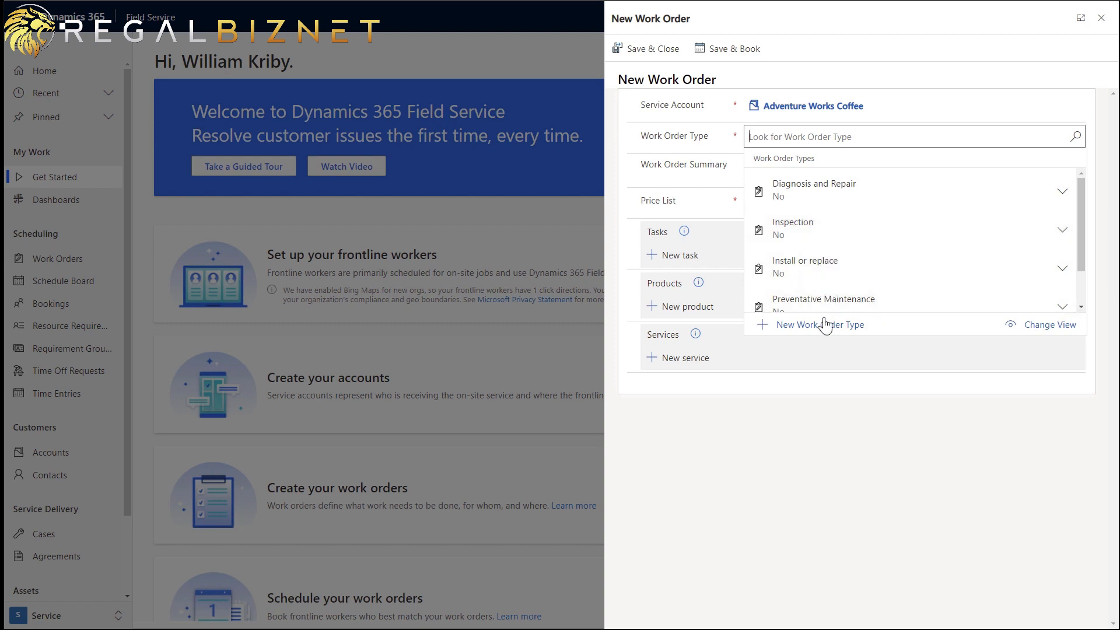
left_click(831, 230)
left_click(779, 170)
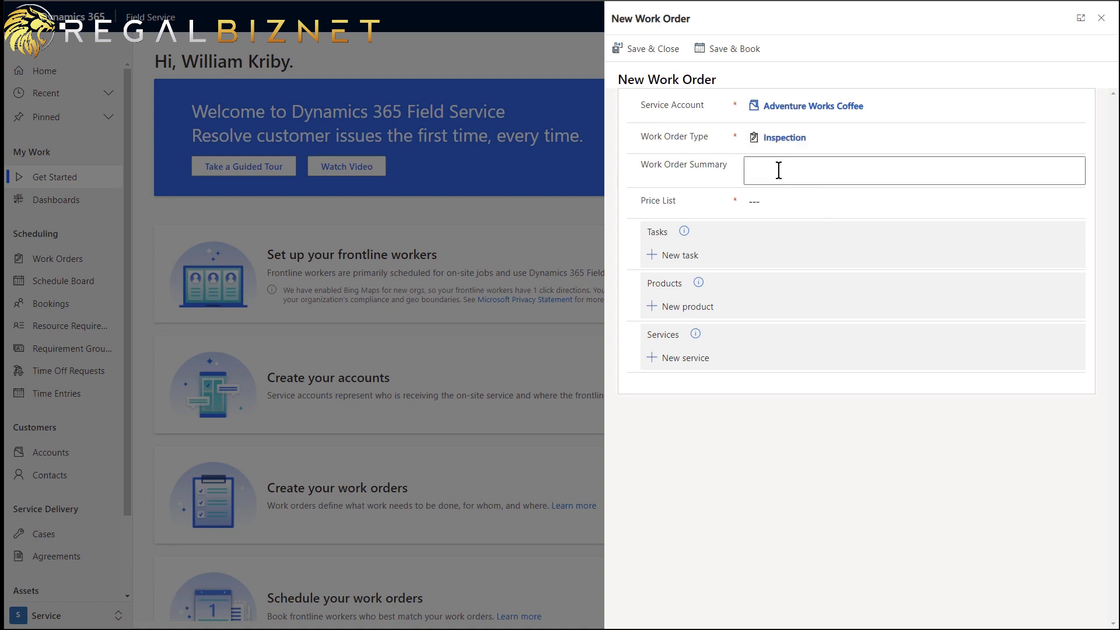
type("Coffee Machine is noteworking")
- Choose the Products and Packaged Services price list and add a task line
left_click(764, 201)
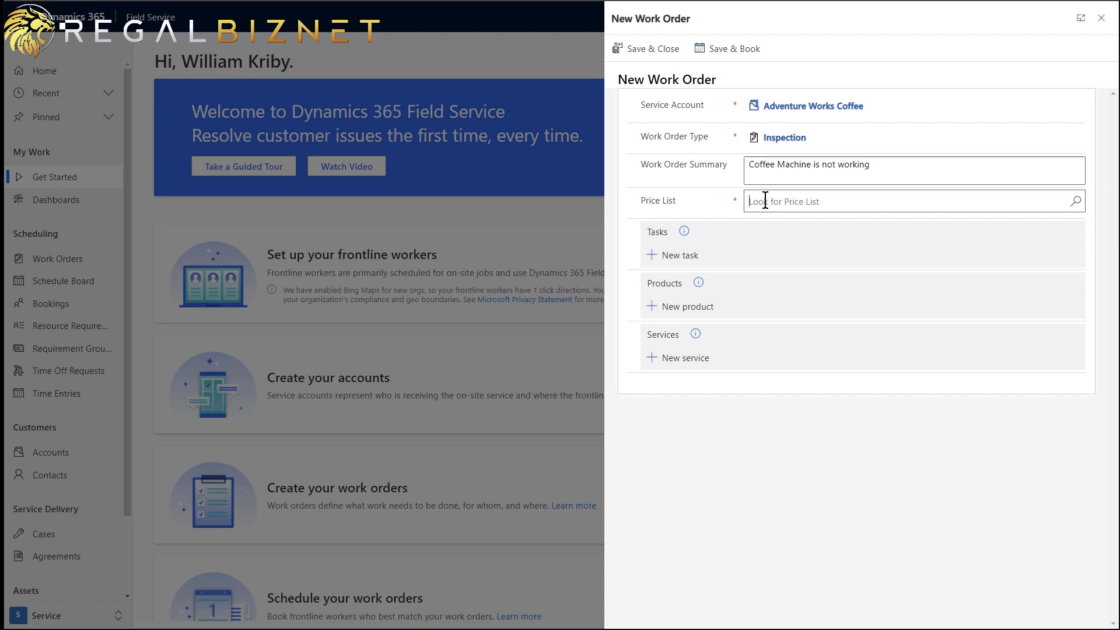
key("Return")
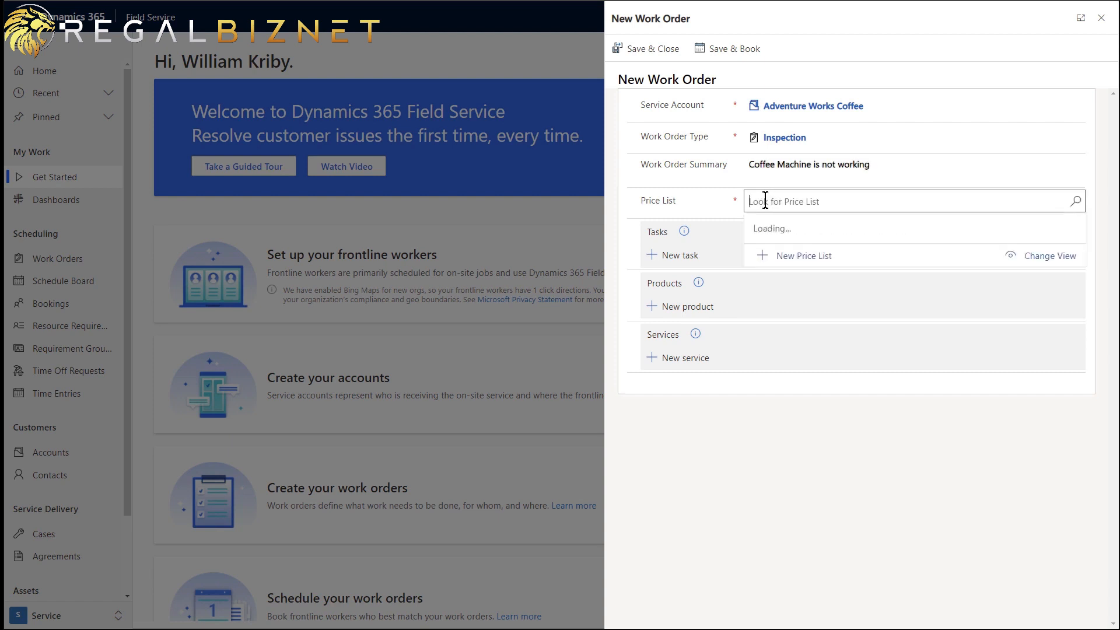
scroll(986, 326, "down", 1)
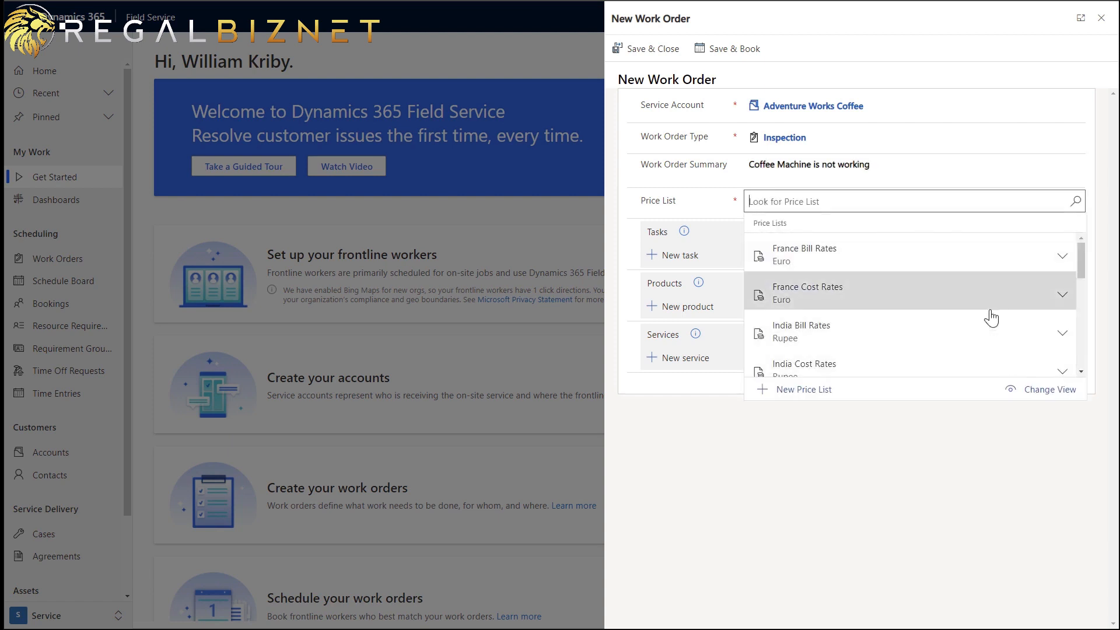
scroll(970, 310, "down", 2)
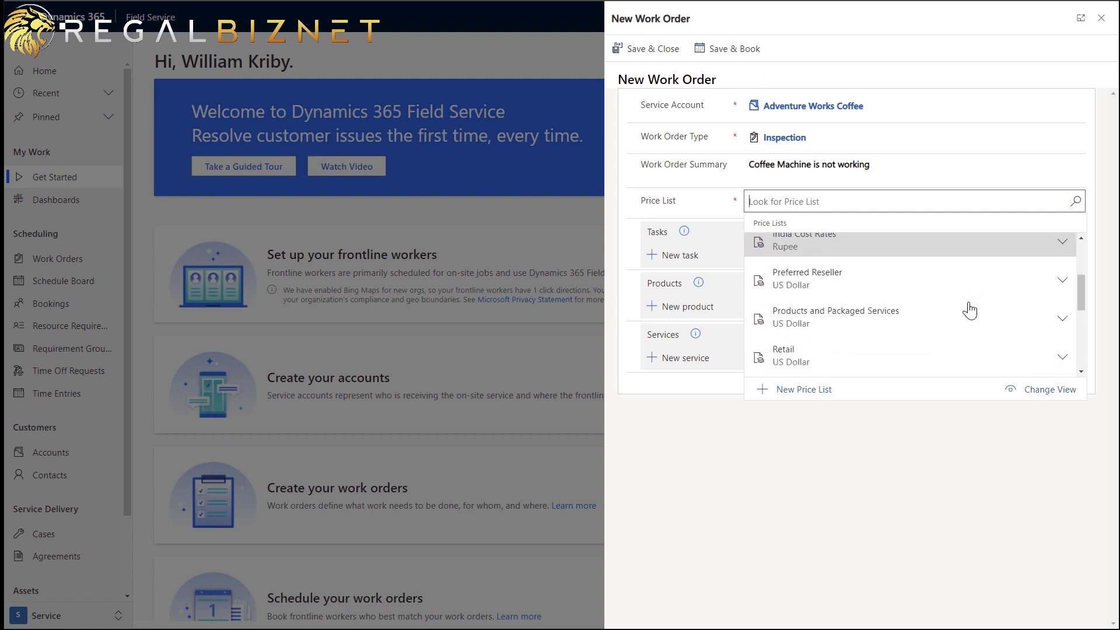
left_click(929, 327)
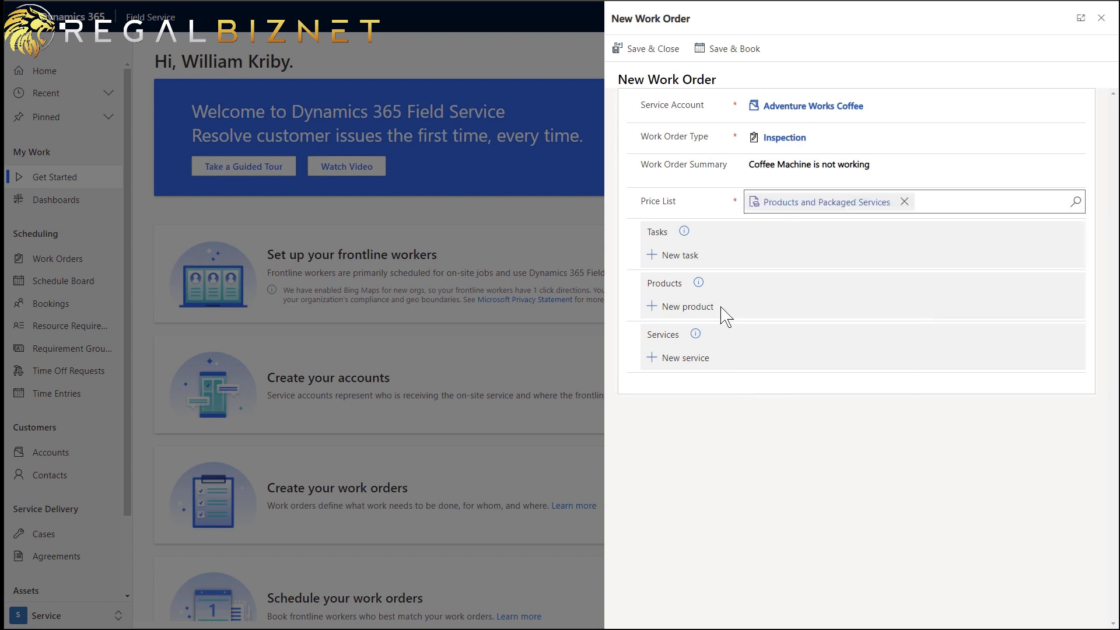
left_click(682, 257)
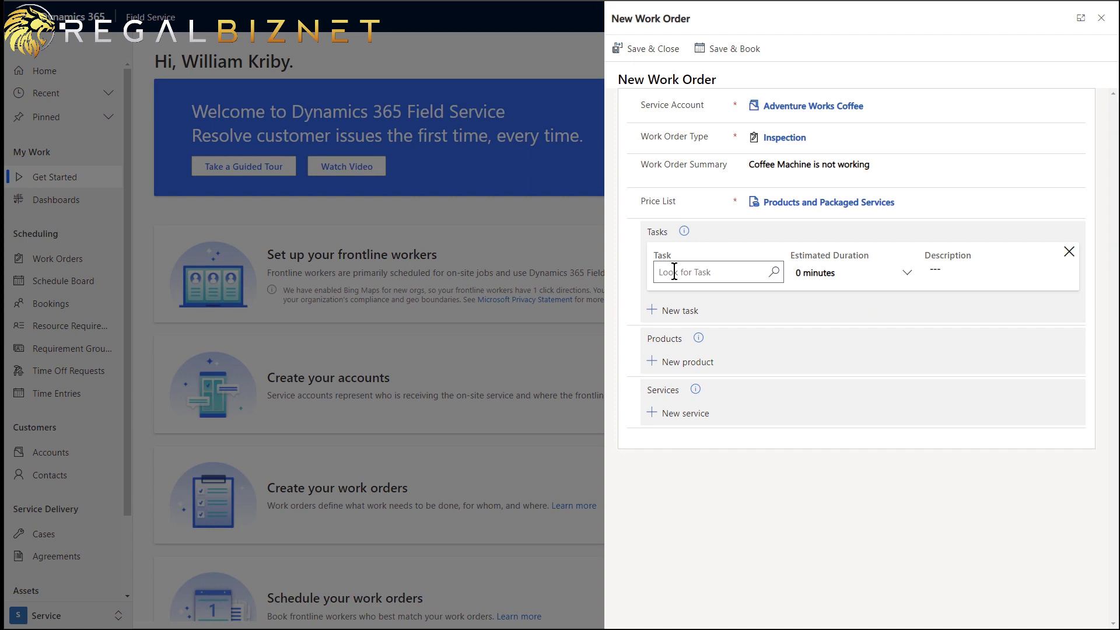
- Create task type 'Review and record diagnostic codes' with a 45-minute estimated duration and save it
left_click(674, 272)
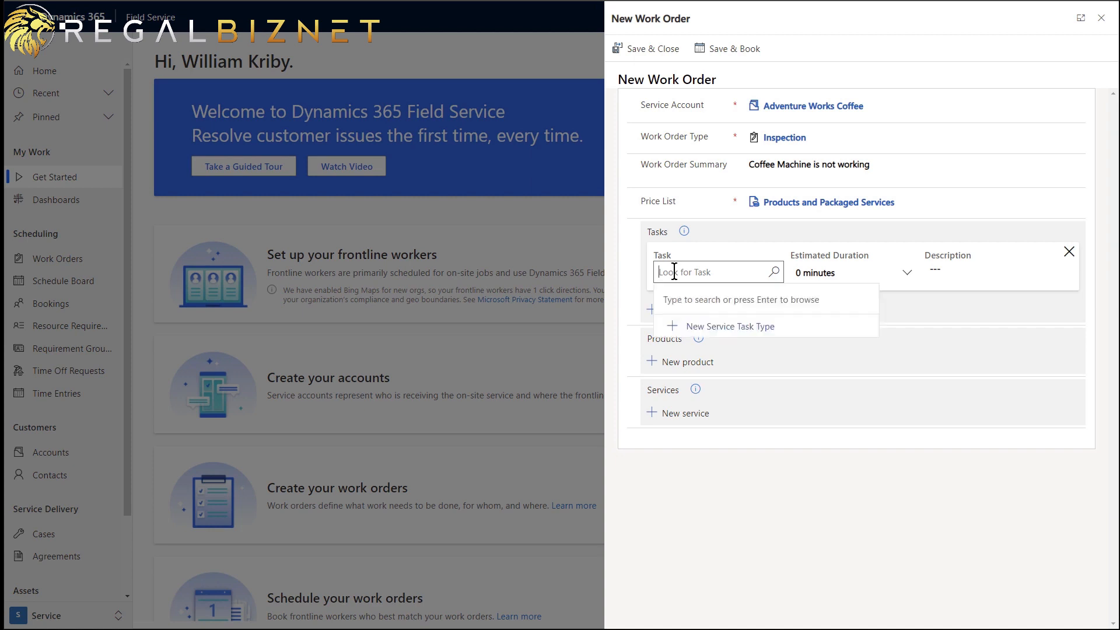
left_click(739, 326)
left_click(955, 61)
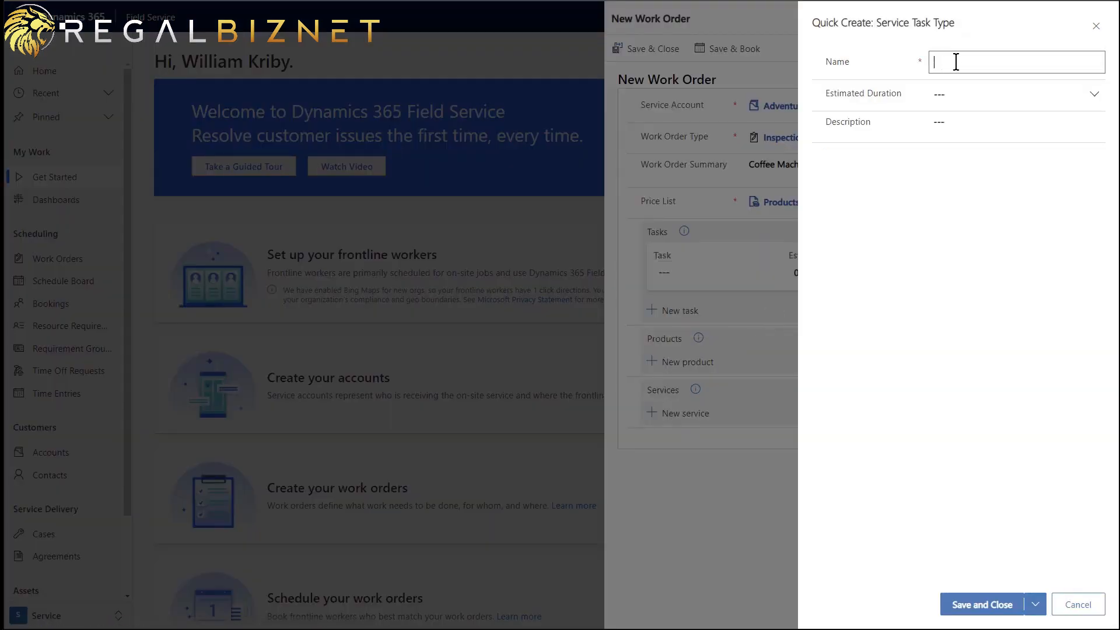
type("Review and record diagnostic codes")
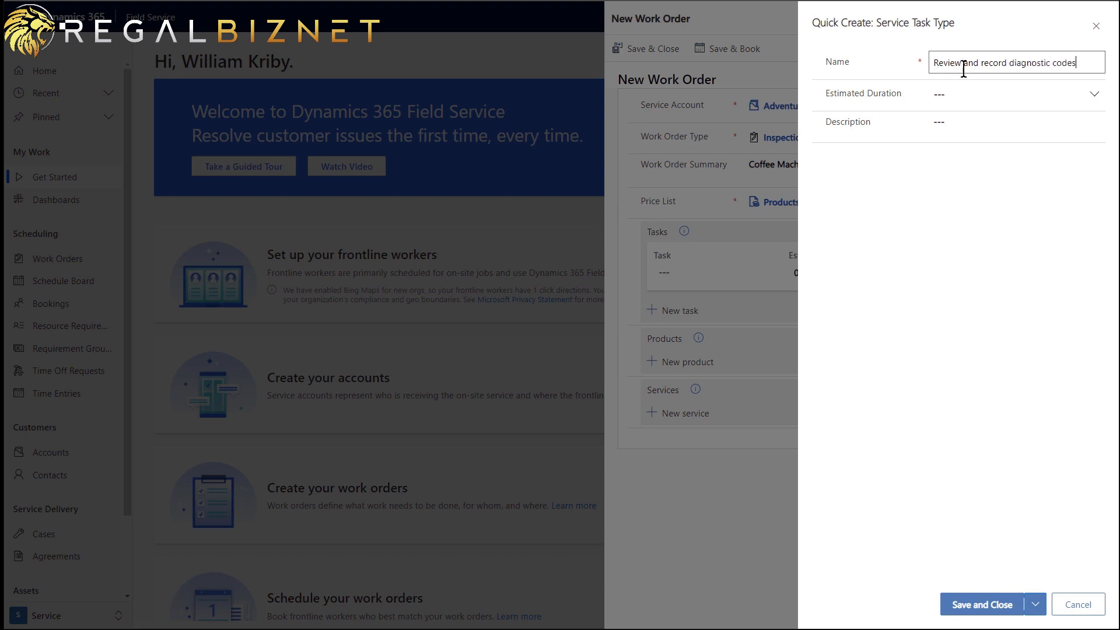
left_click(1095, 94)
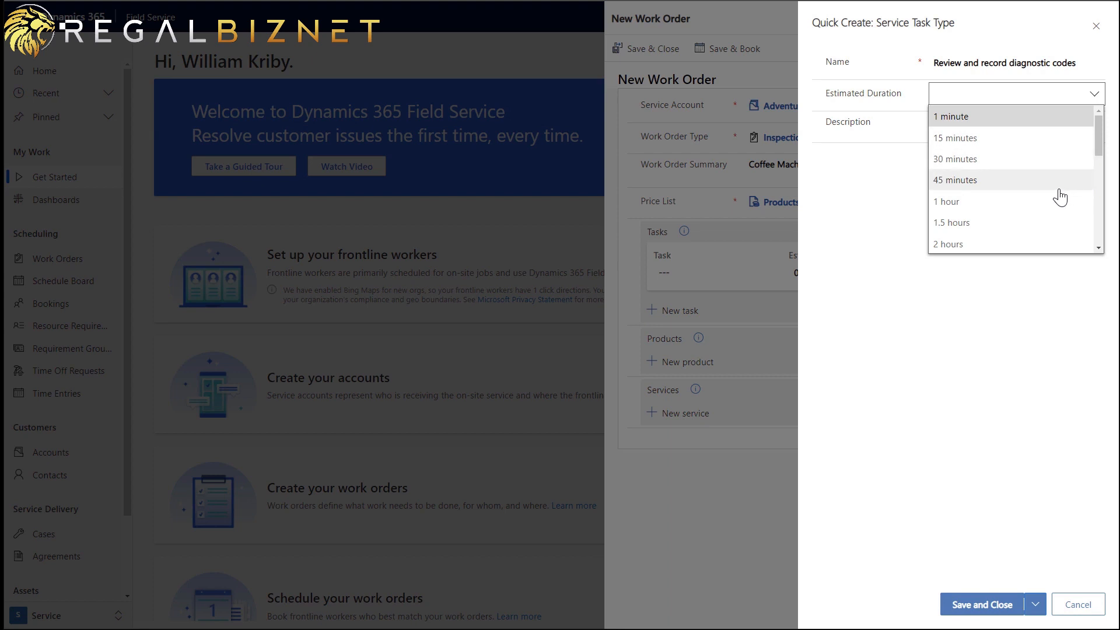
left_click(1027, 180)
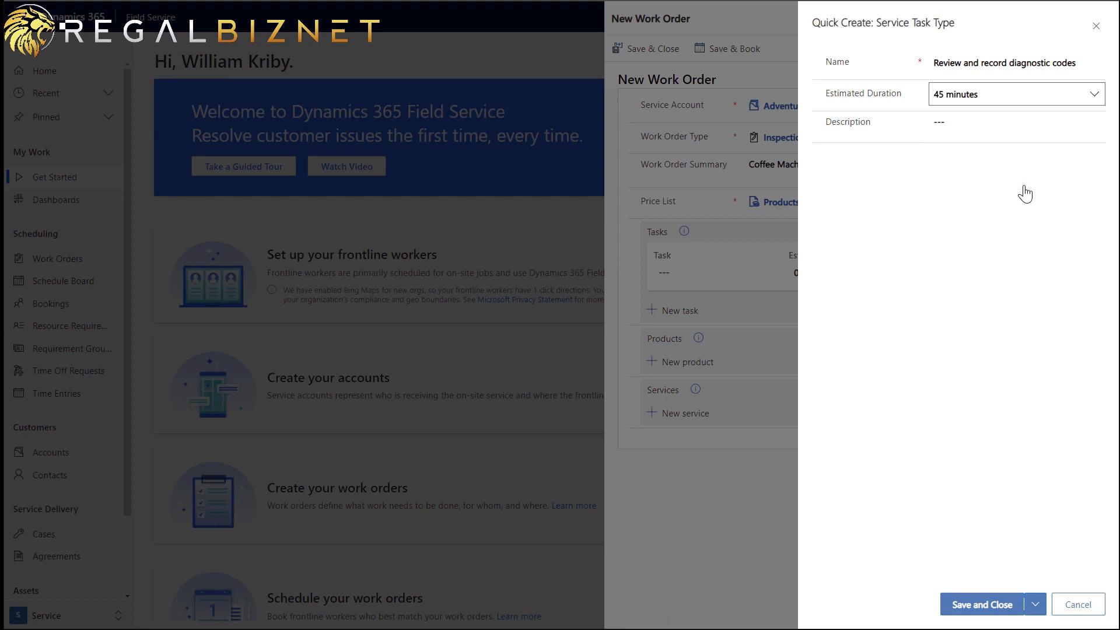
left_click(990, 606)
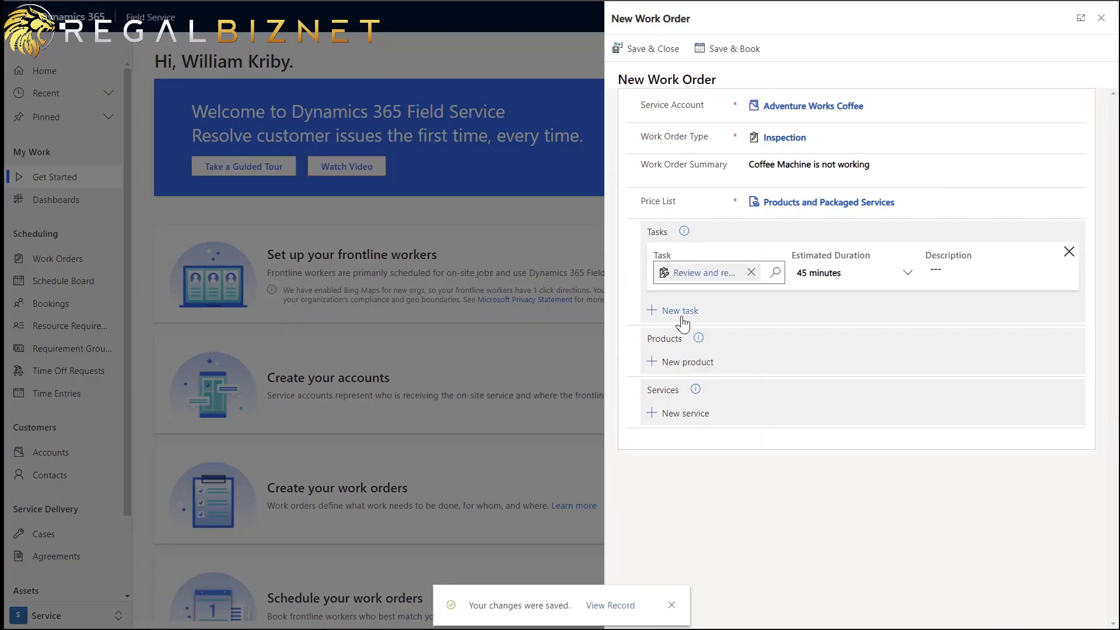
- Start a new Inventory-type product named Coffee Machine X100 on the work order
left_click(692, 362)
left_click(684, 377)
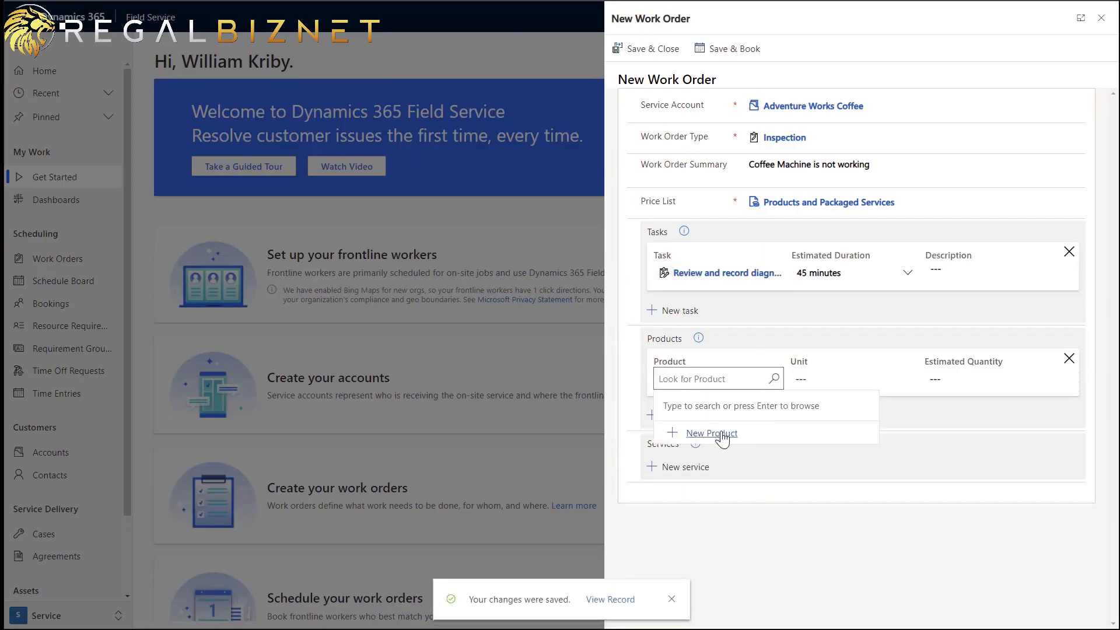
left_click(721, 434)
left_click(940, 62)
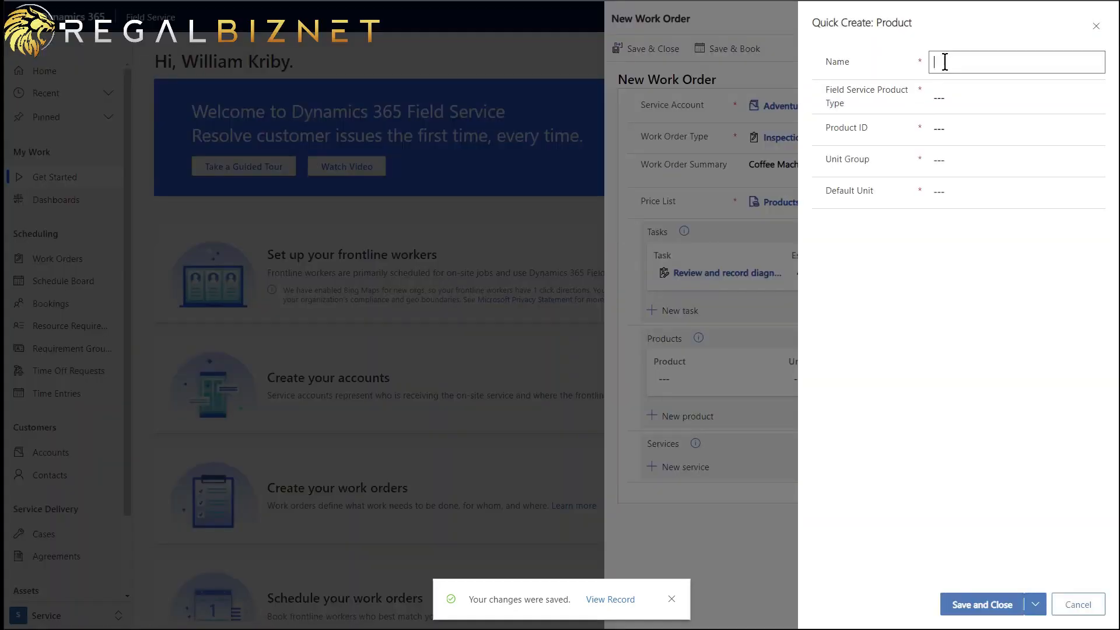
type("Coffee")
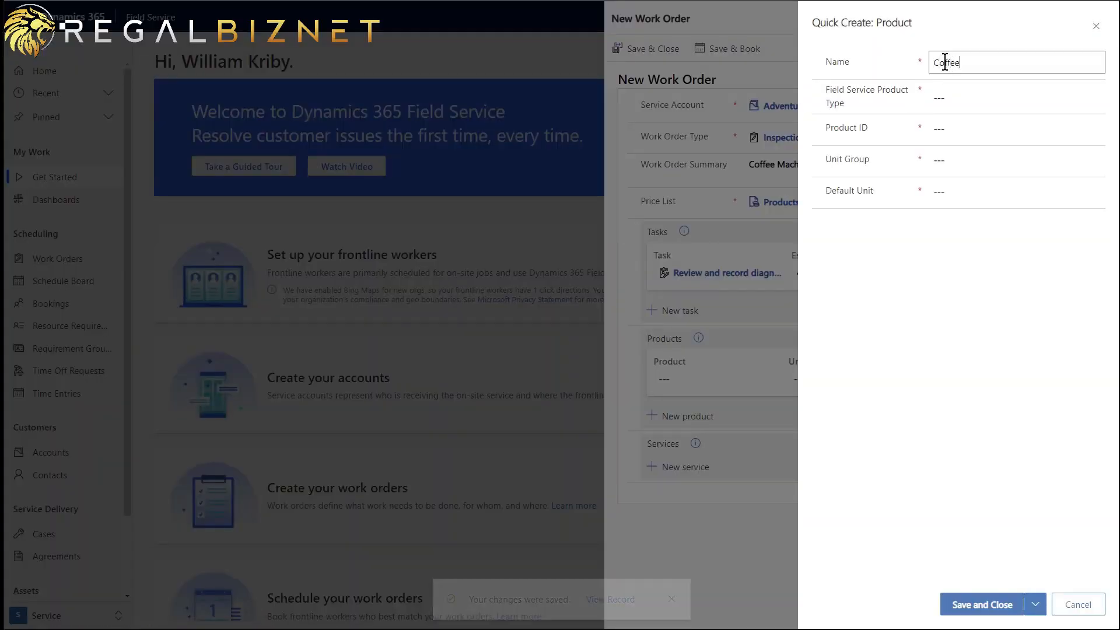
type(" Machine ")
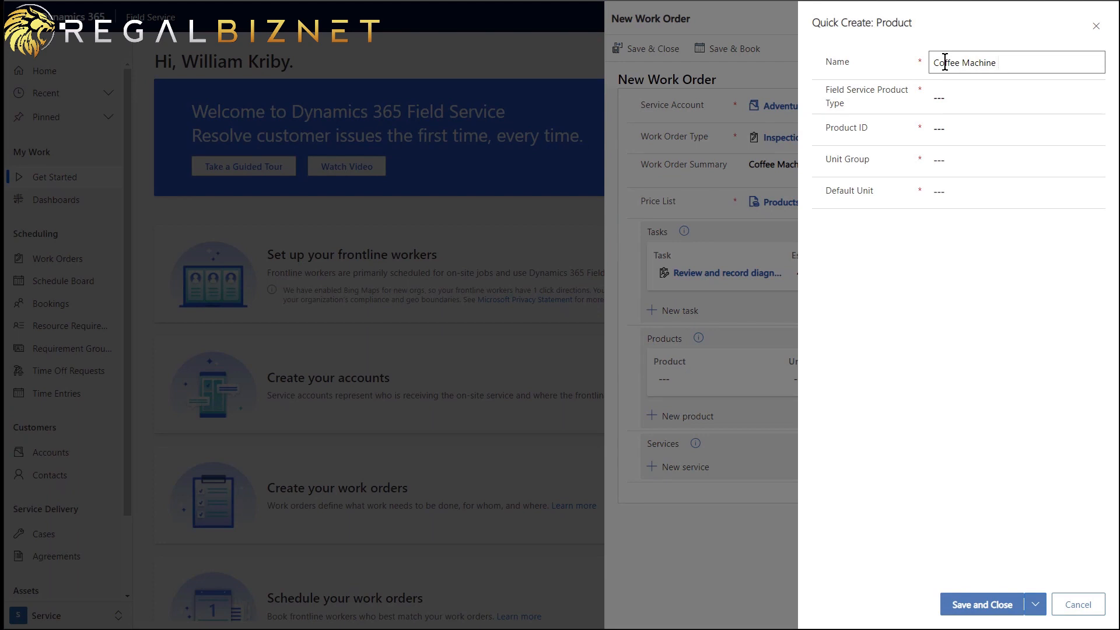
type("X100")
key("Tab")
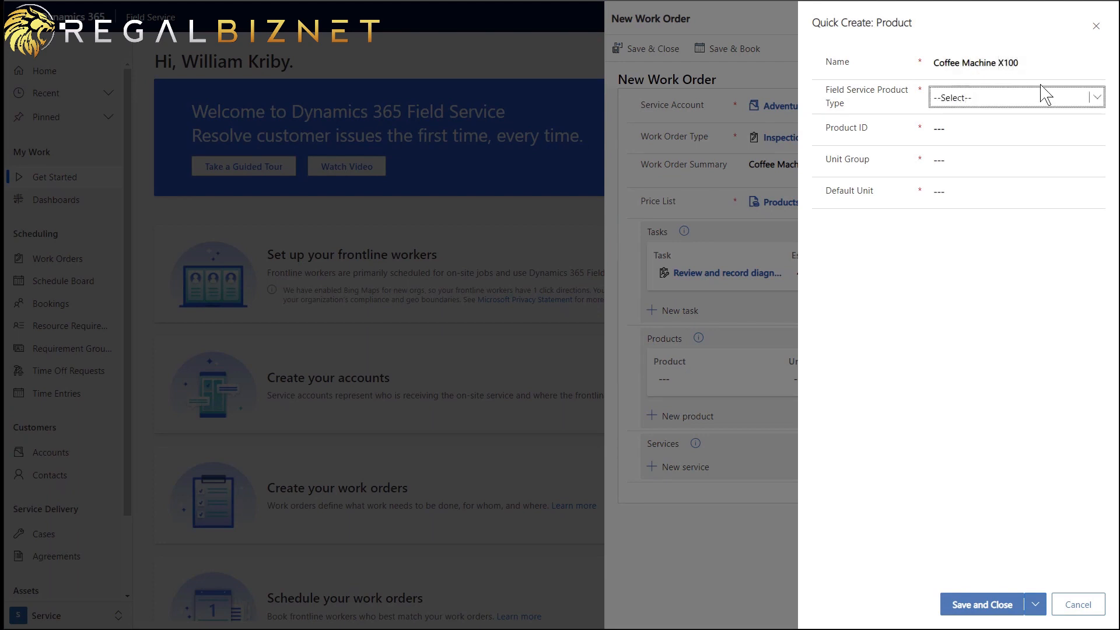
left_click(1087, 100)
left_click(1059, 143)
- Give it Product ID CMX100, unit group Default Unit, default unit Primary Unit, and save
left_click(975, 125)
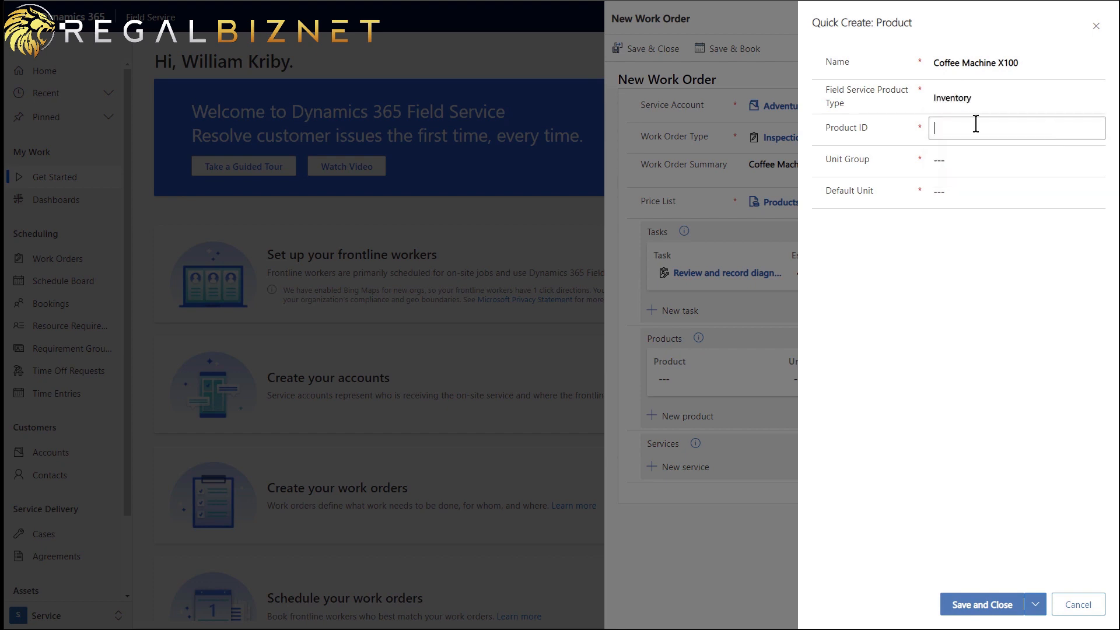
type("CMX100")
left_click(965, 157)
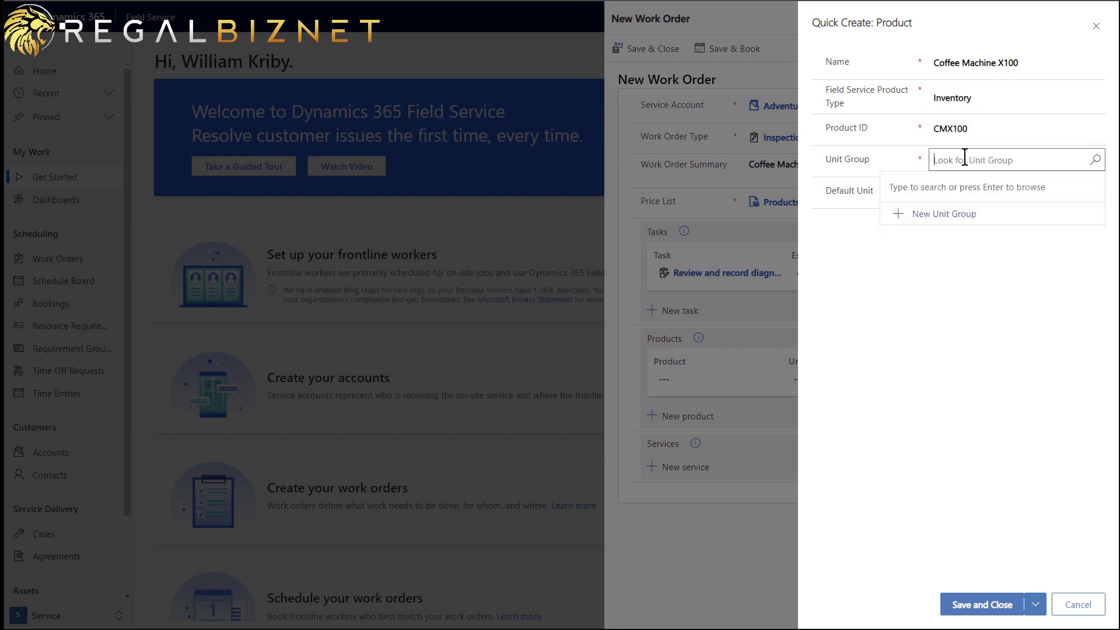
type("d")
left_click(949, 211)
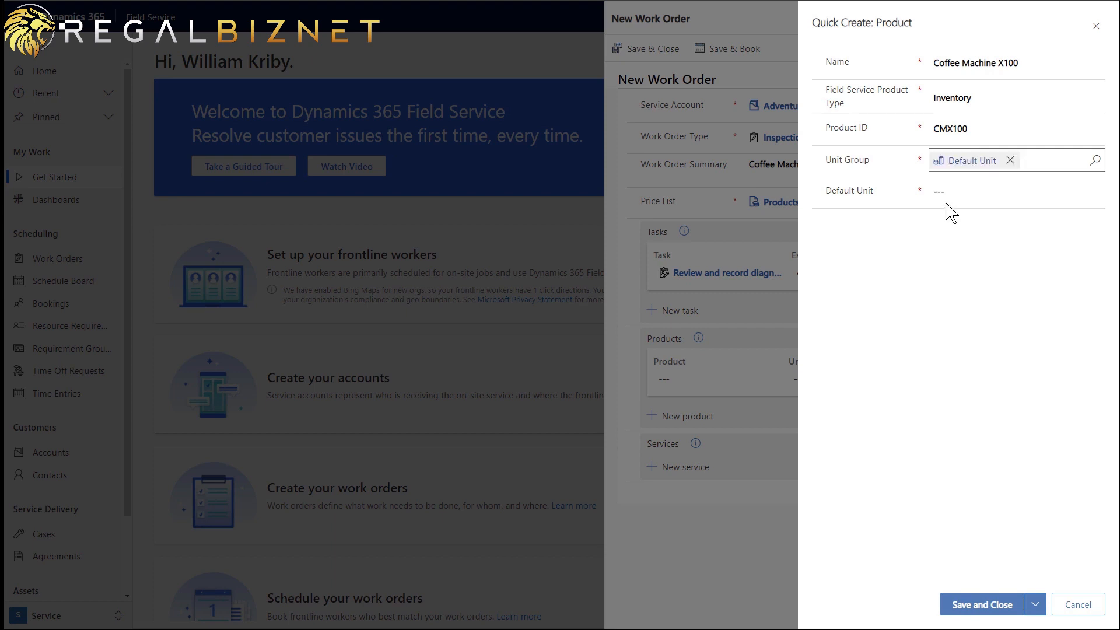
left_click(953, 193)
type("p")
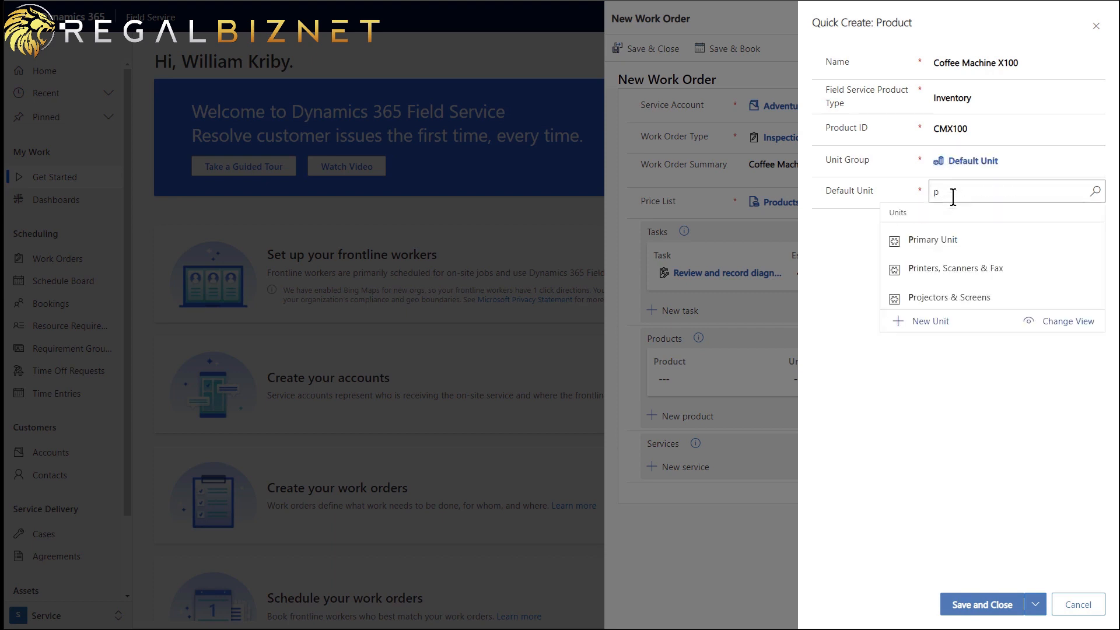
left_click(967, 238)
left_click(975, 607)
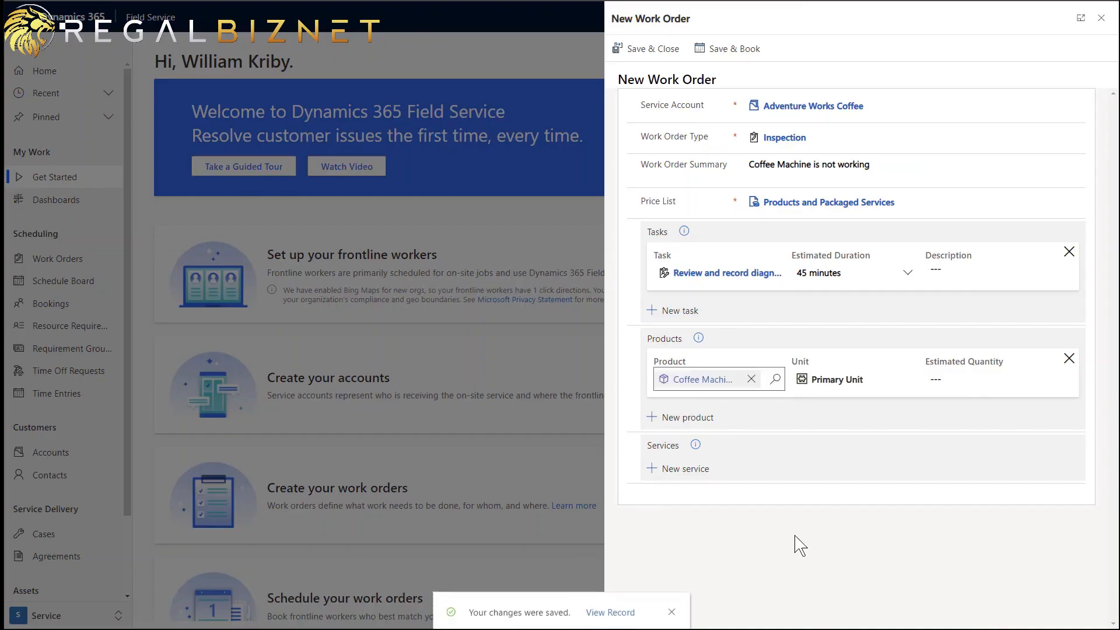
left_click(683, 476)
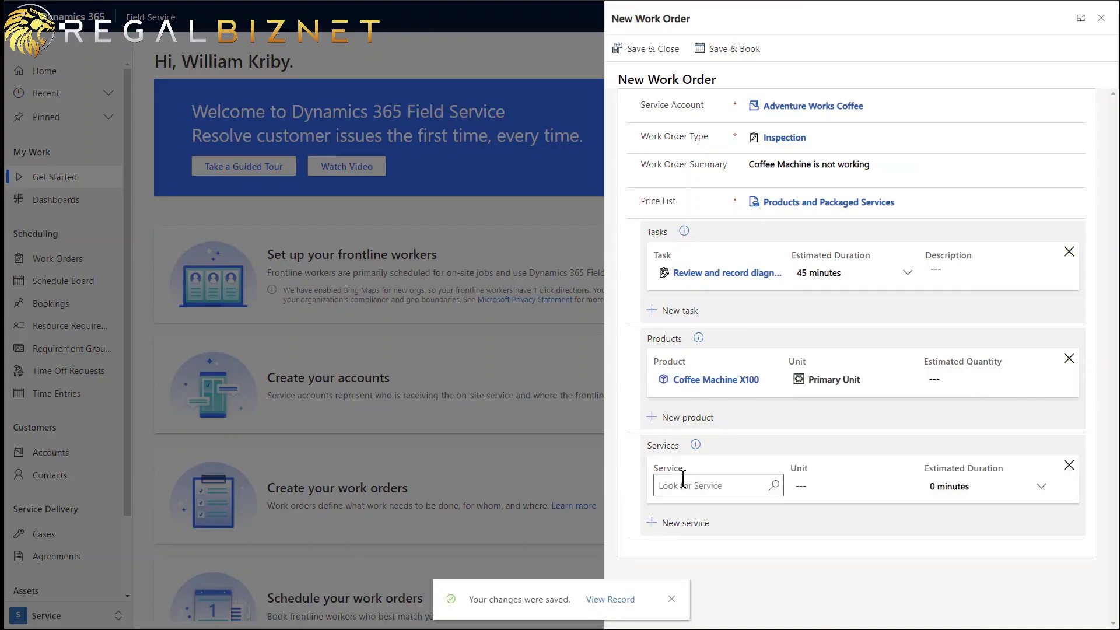
left_click(685, 488)
- Name the new product Standard Hourly Labor Charge with Service product type
left_click(727, 540)
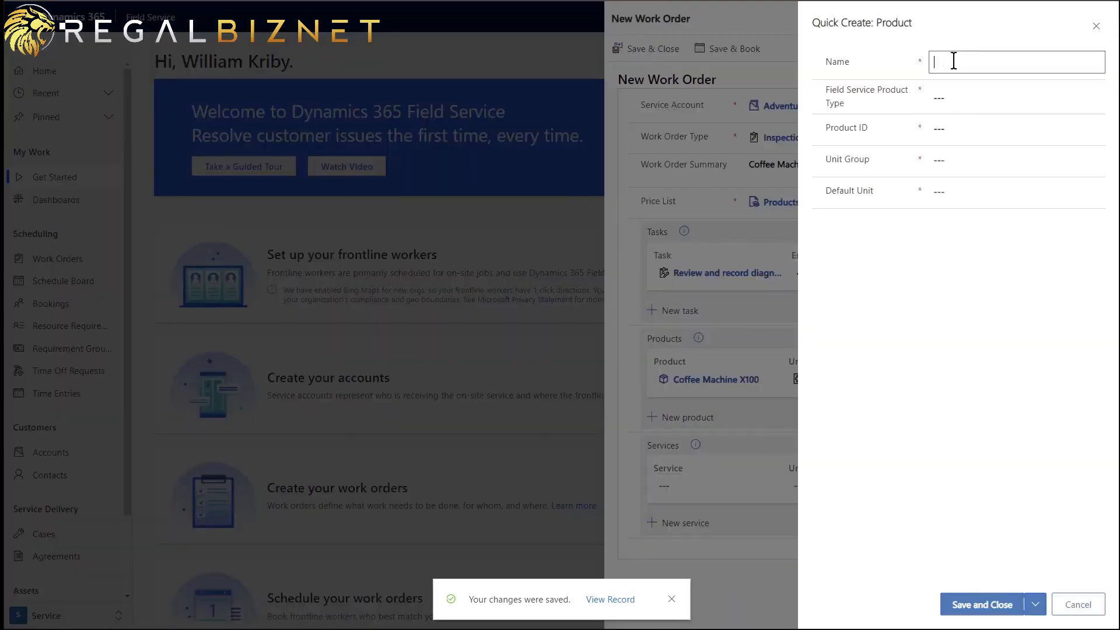
type("Standard")
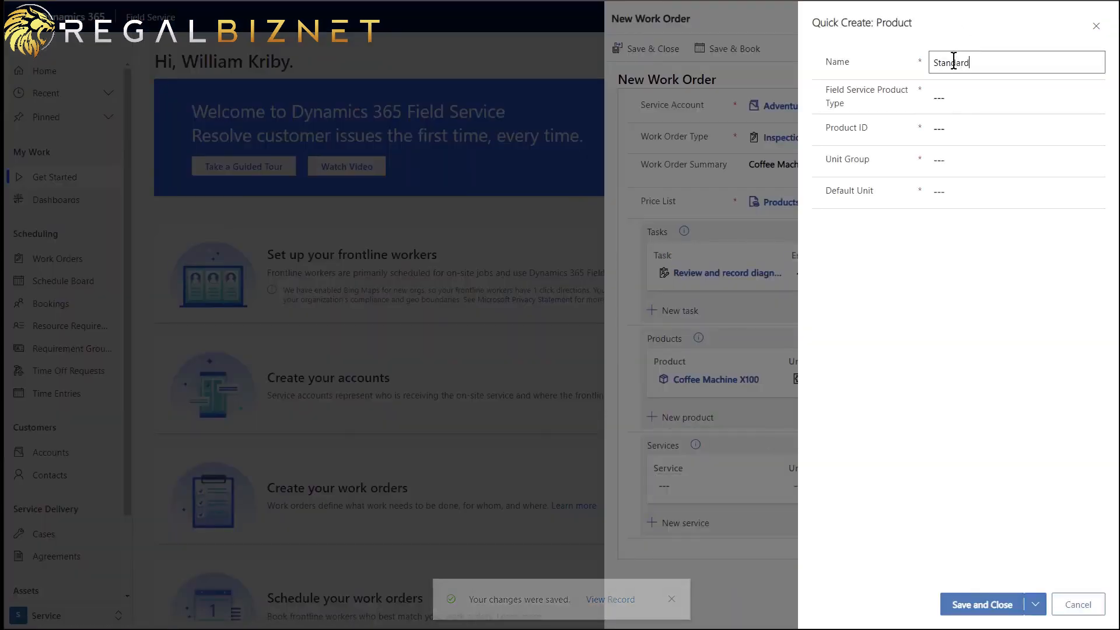
type(" Hourly ")
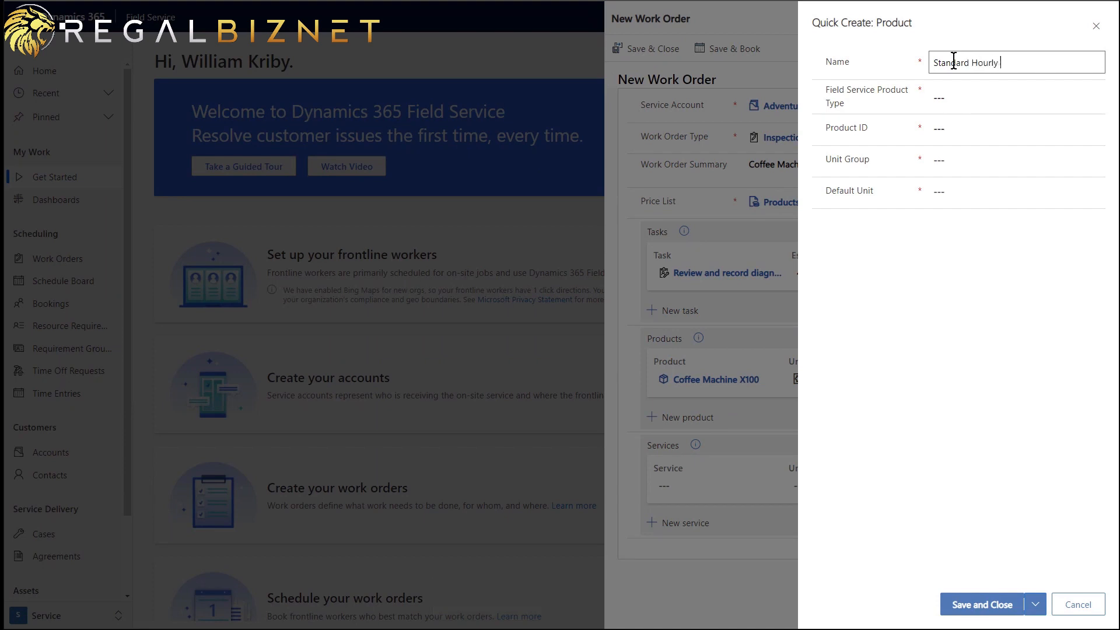
type("Labor Charge")
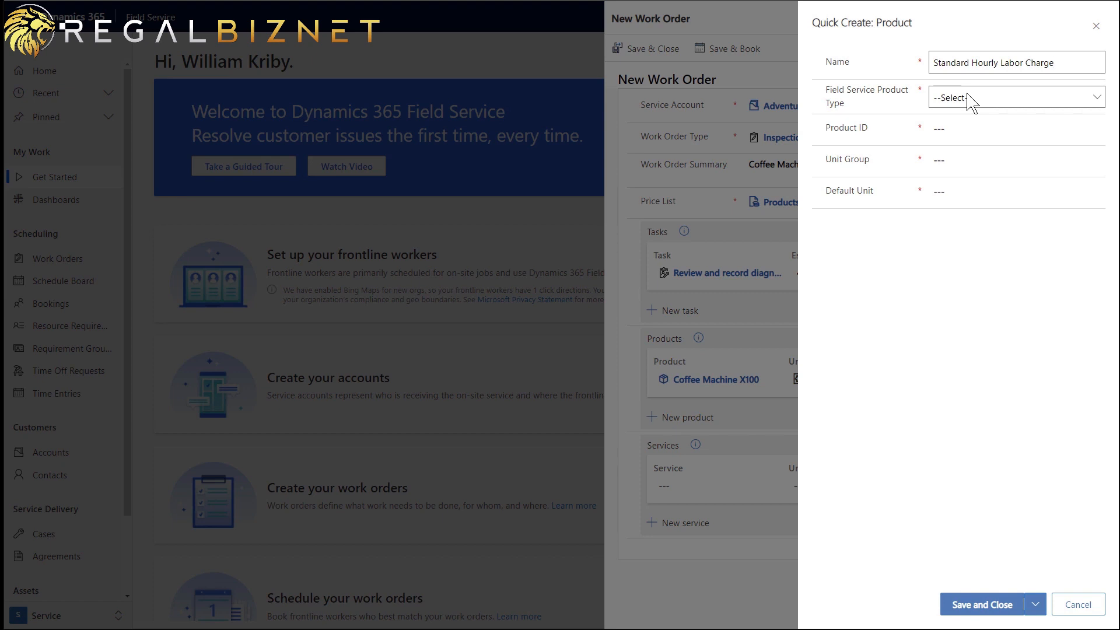
left_click(968, 98)
left_click(998, 177)
- Set Product ID SHLC, unit group Default Unit, default unit Primary Unit, and save
left_click(974, 132)
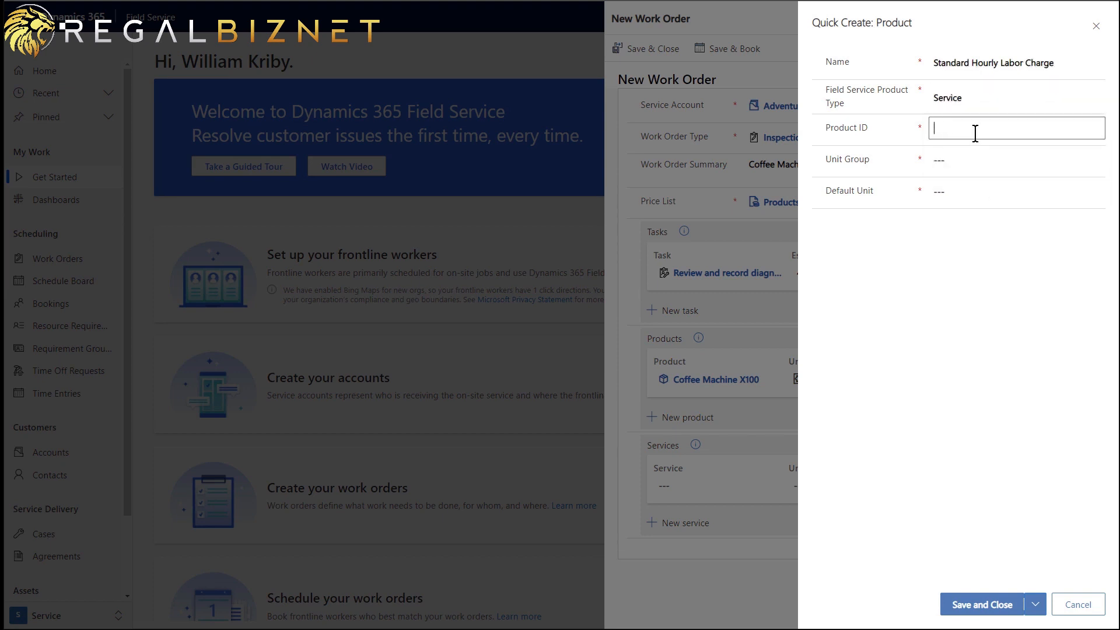
type("SHLC")
left_click(956, 153)
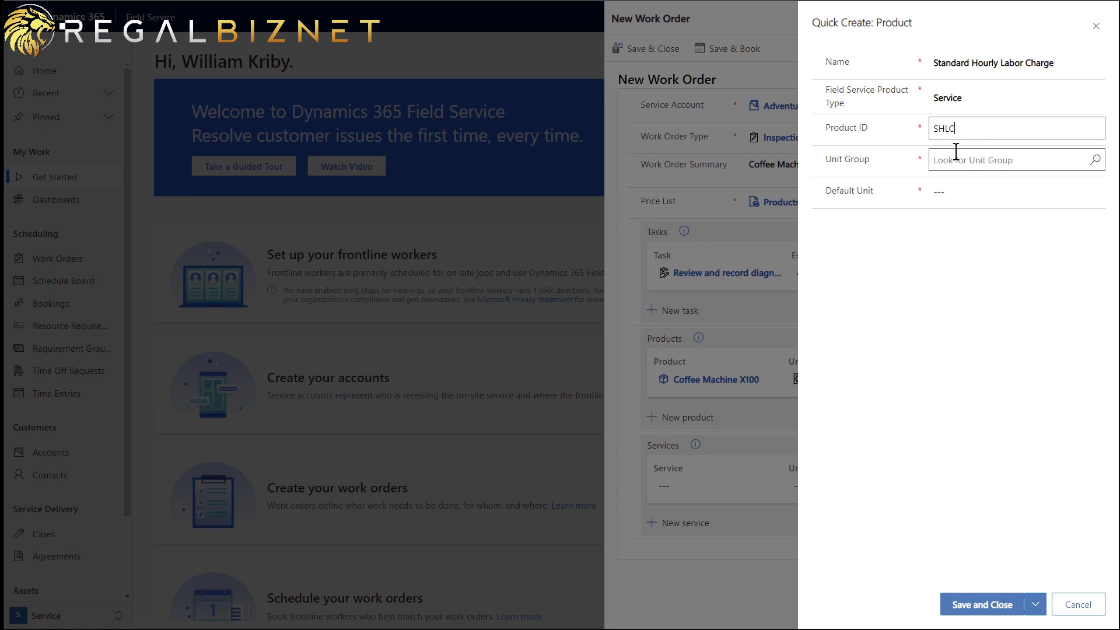
type("d")
left_click(956, 208)
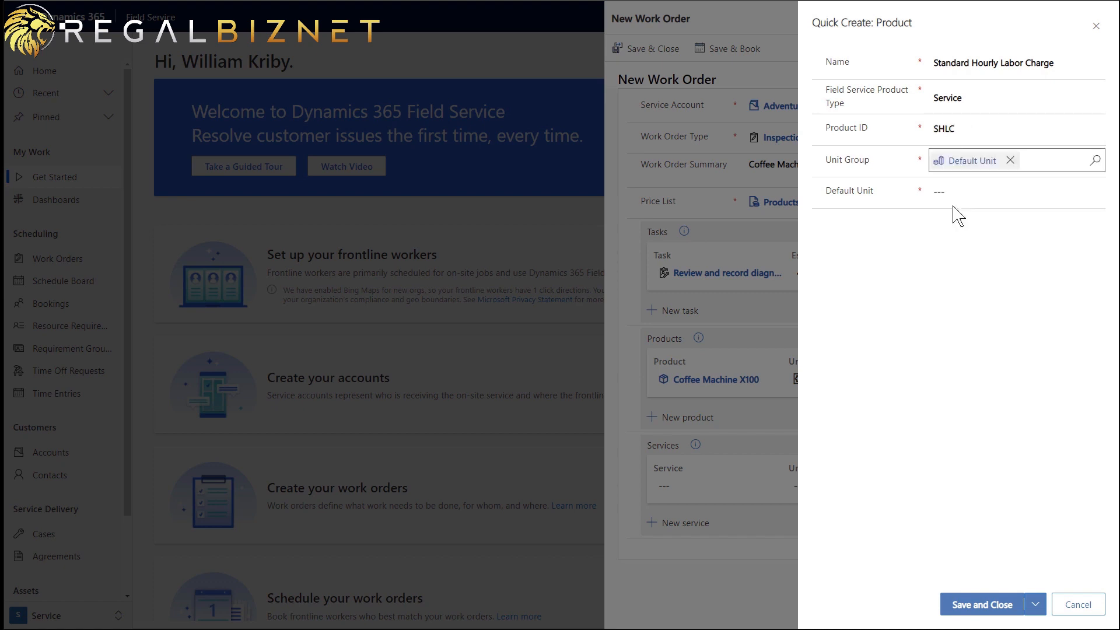
left_click(957, 193)
type("p")
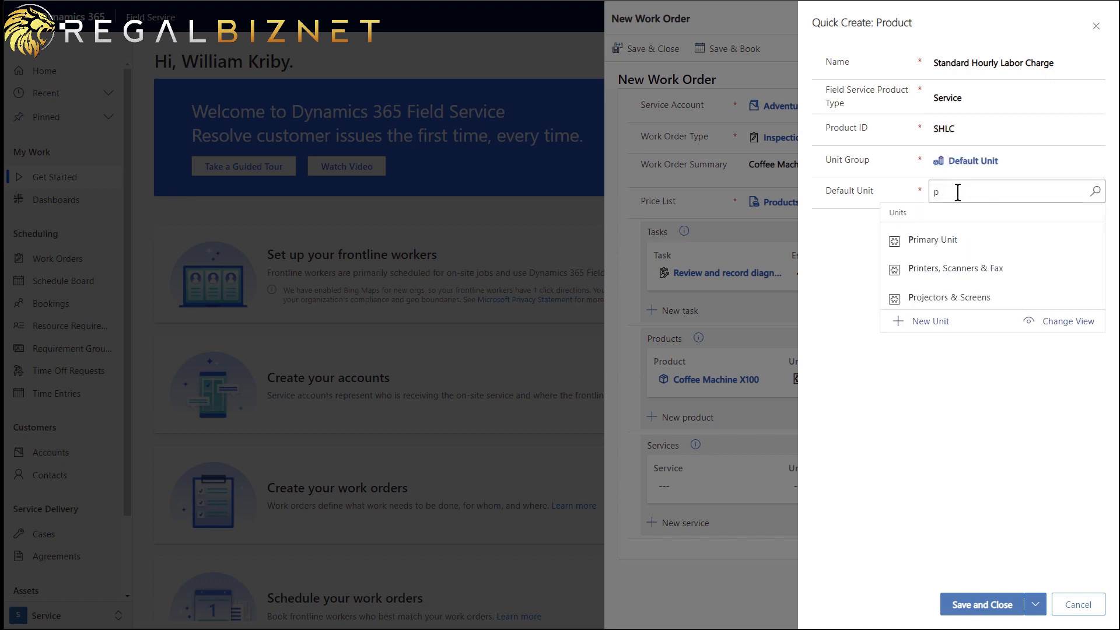
left_click(943, 237)
left_click(992, 604)
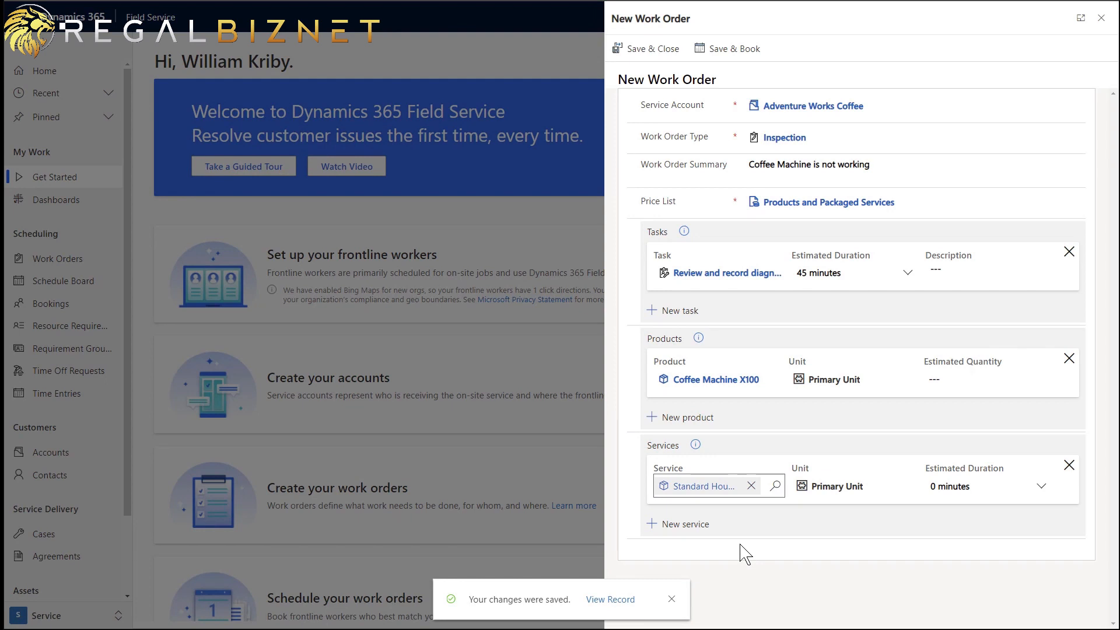
- Save and close the work order, then open Schedule from the Get Started page
left_click(661, 64)
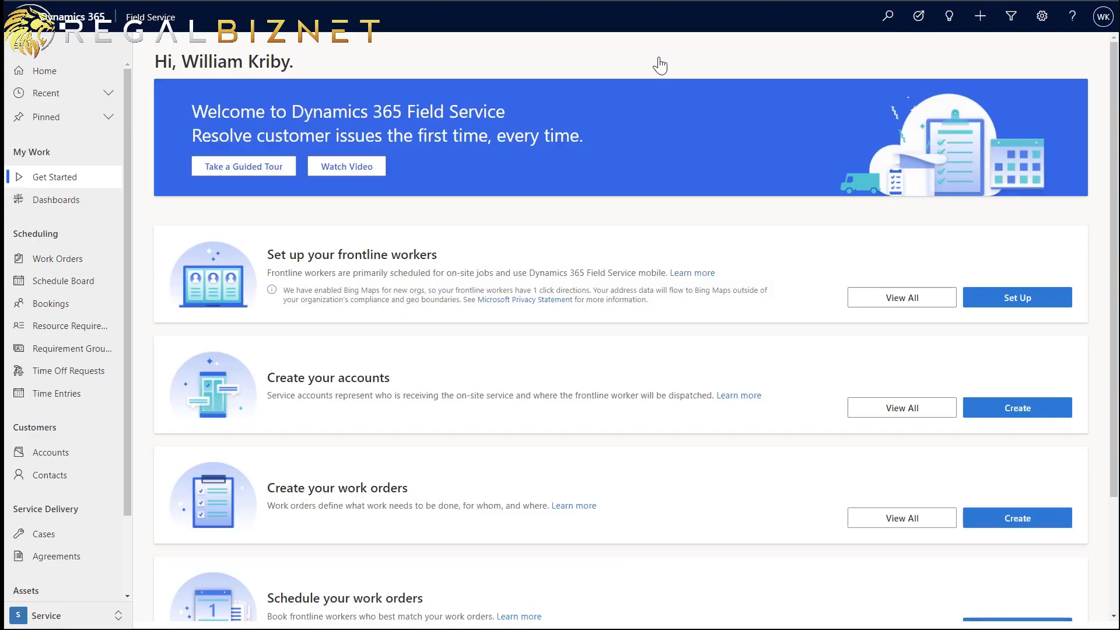
scroll(805, 325, "down", 2)
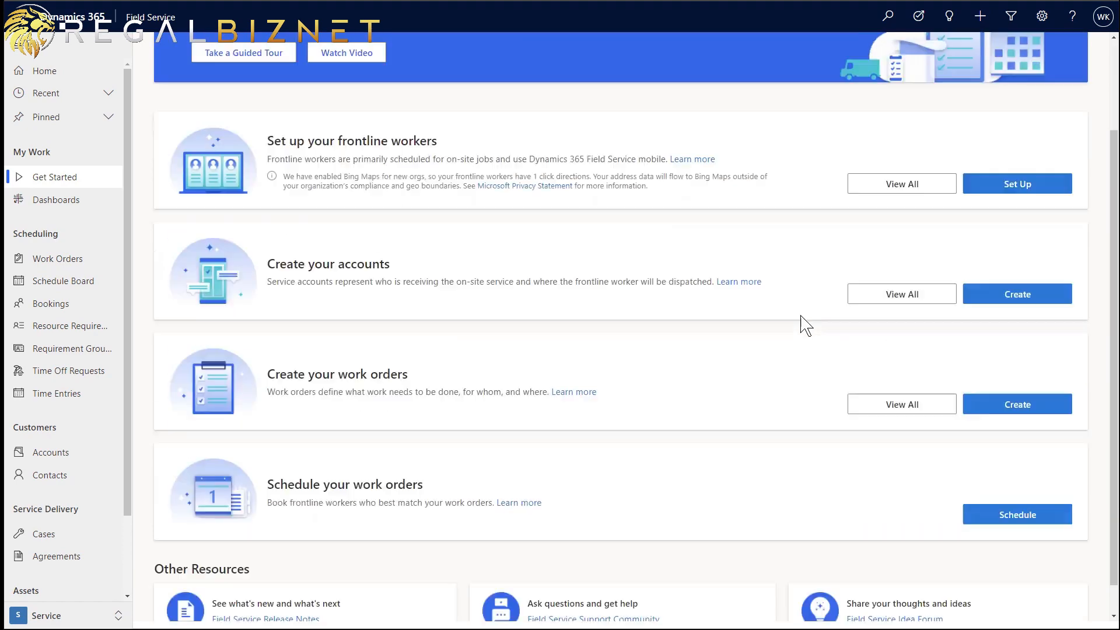
scroll(805, 325, "down", 1)
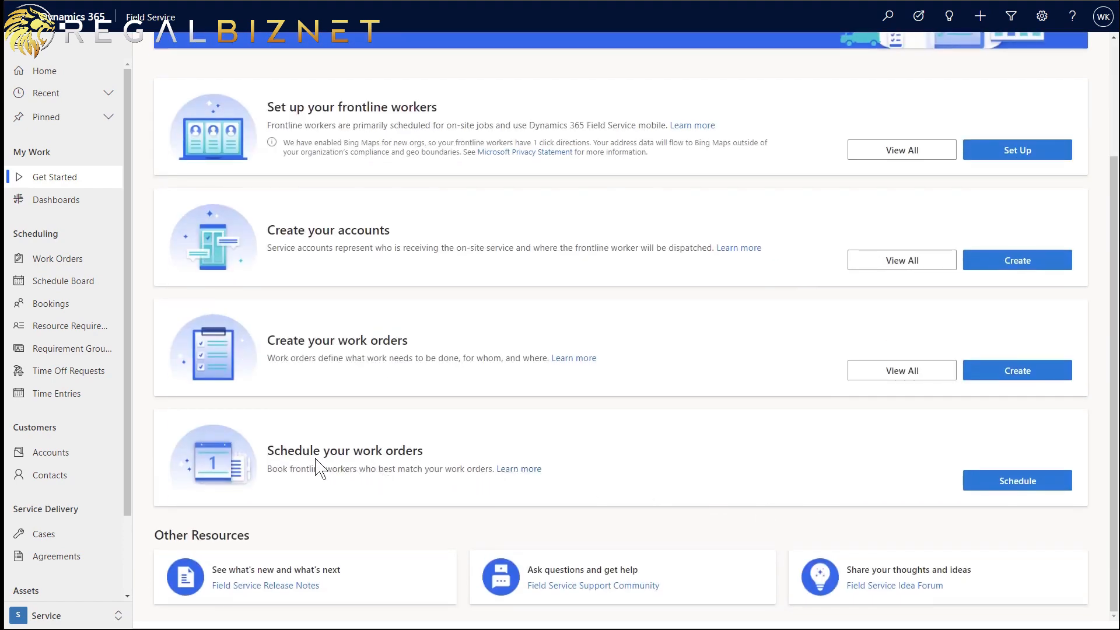
left_click(1043, 491)
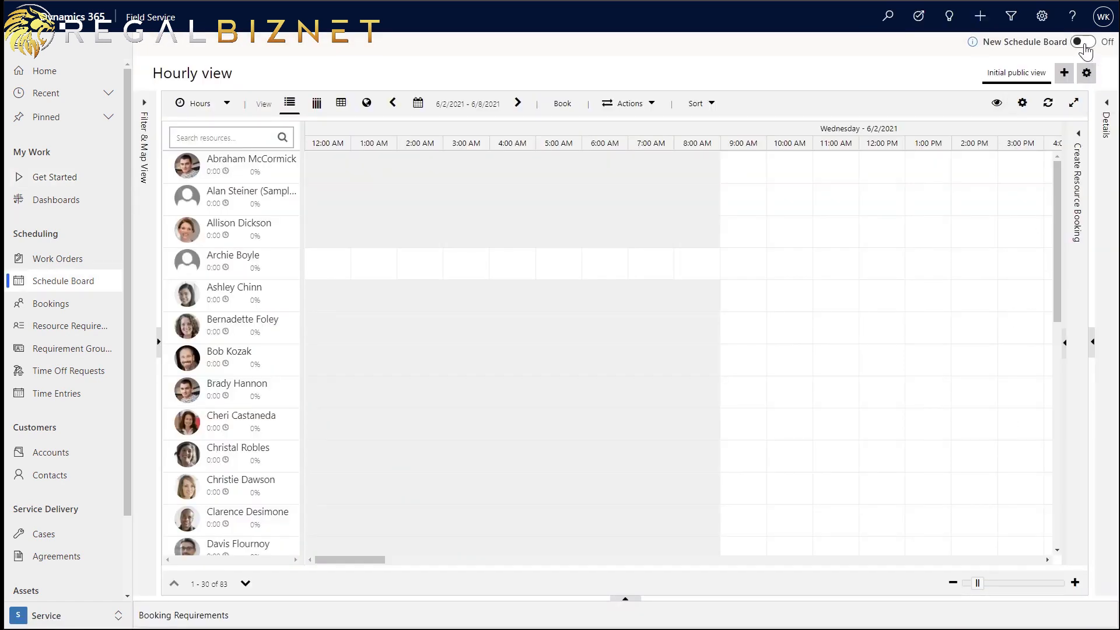
- Turn on the New Schedule Board and drag requirement 00001 onto the resource timeline
left_click(1083, 42)
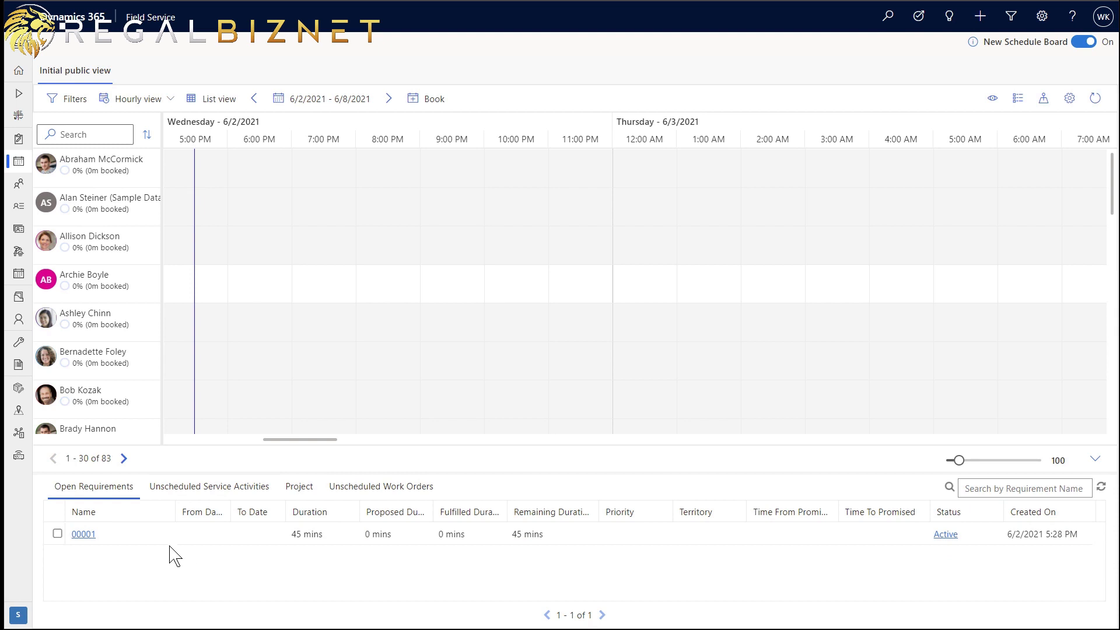
left_click_drag(157, 537, 224, 298)
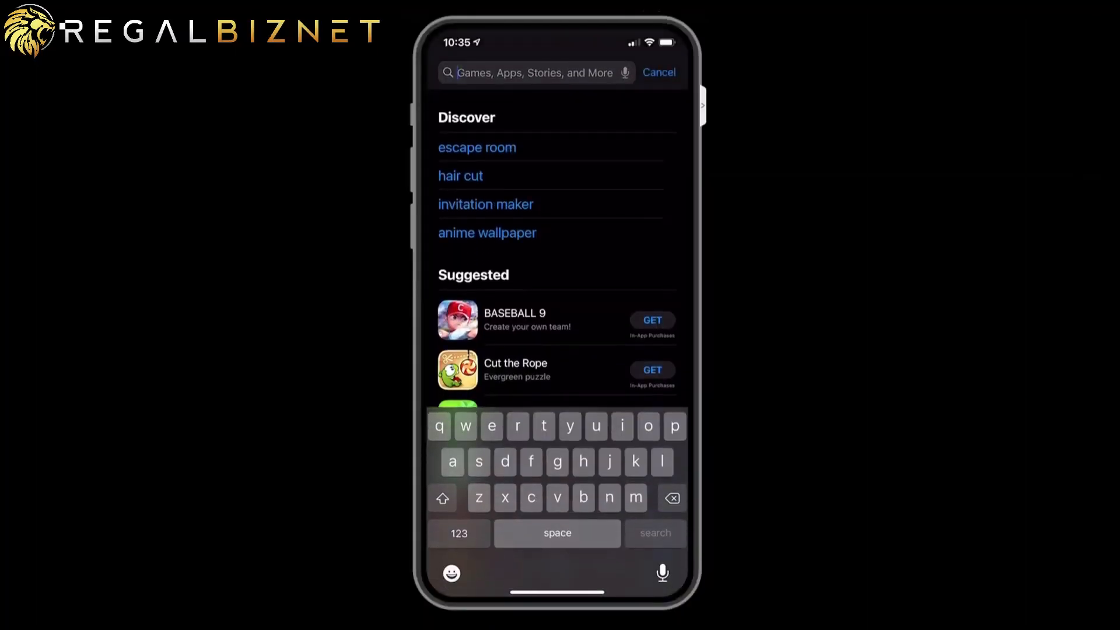
- Search the App Store for 'field service dynamics 365' and open the Field Service app
type("field")
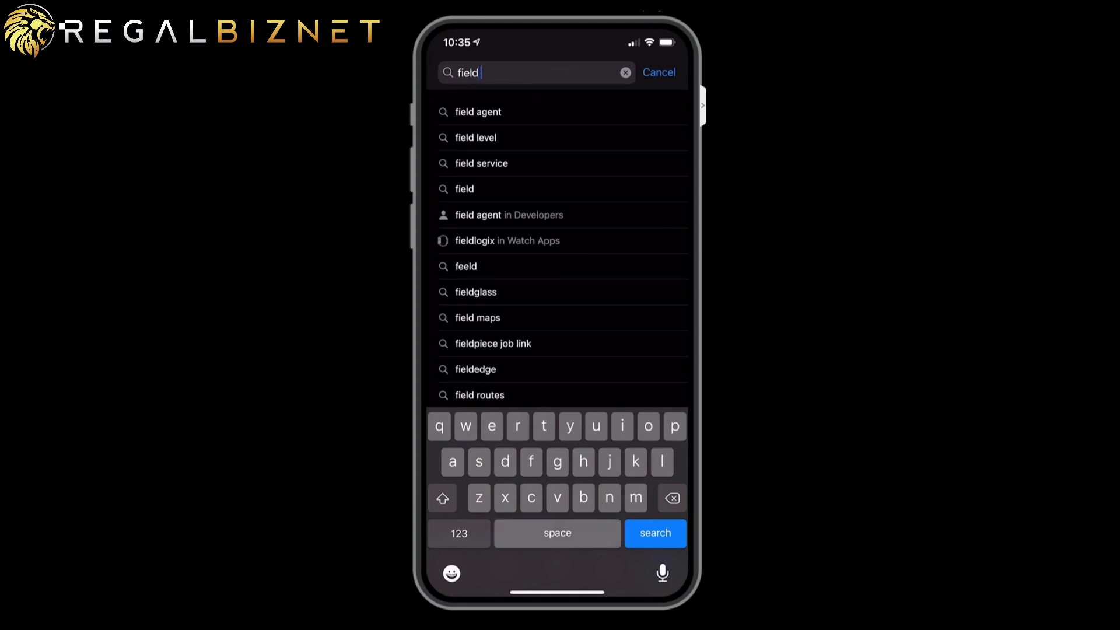
type(" service")
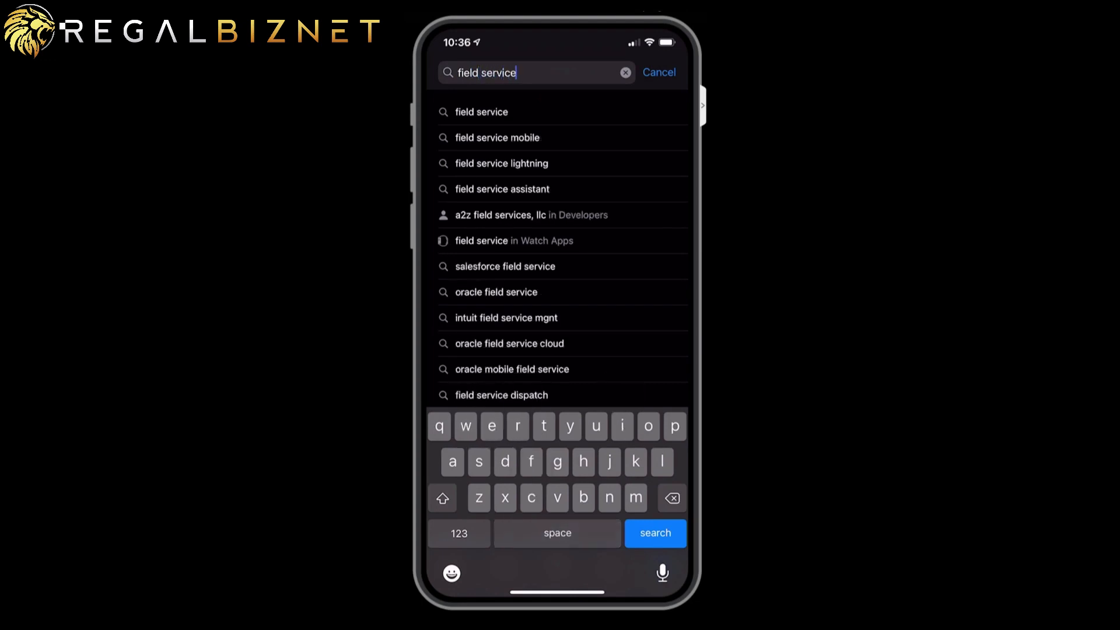
type(" dynami")
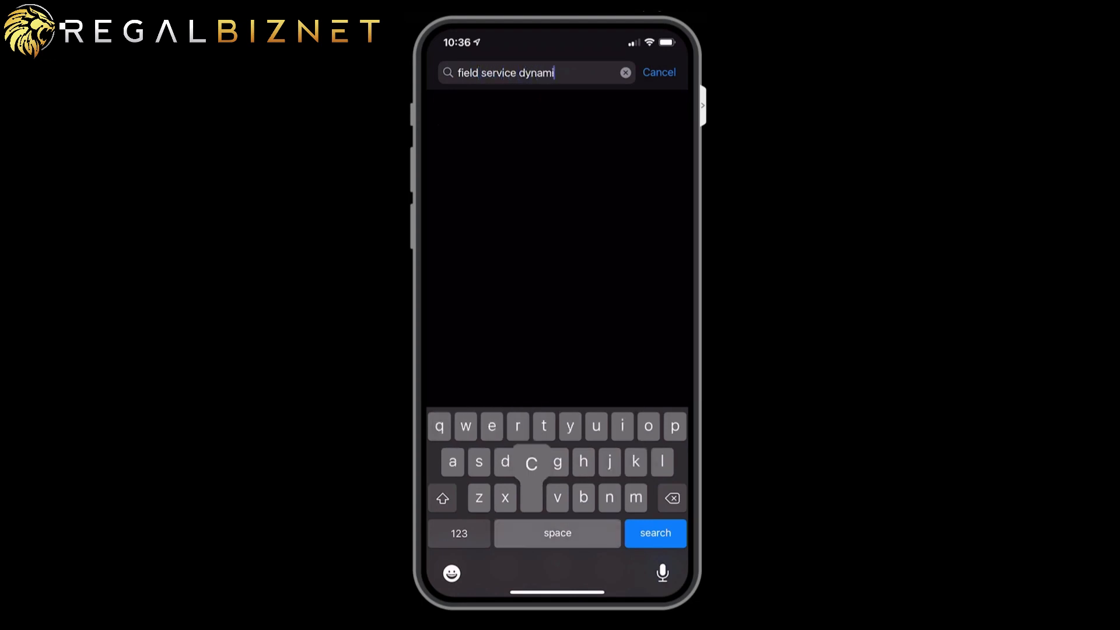
type("cs 365")
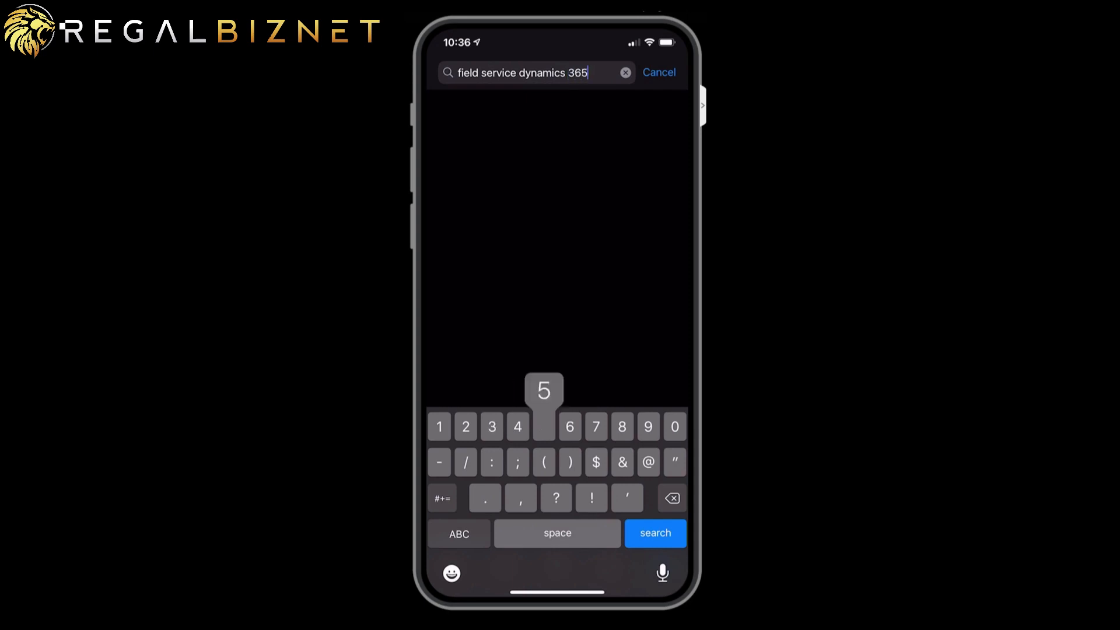
key("Return")
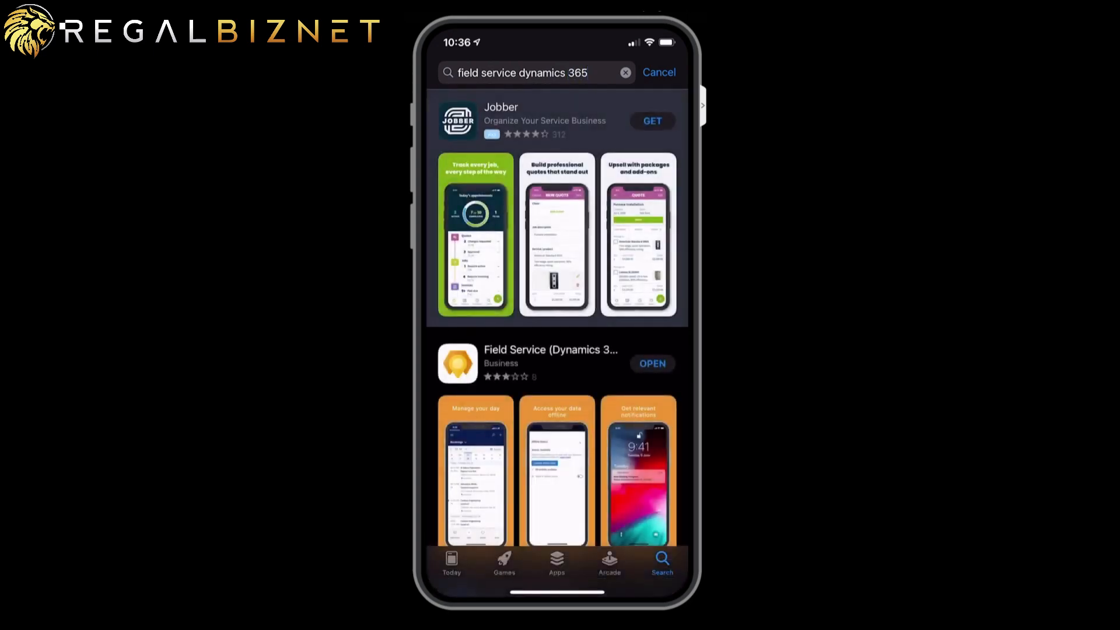
scroll(557, 330, "down", 2)
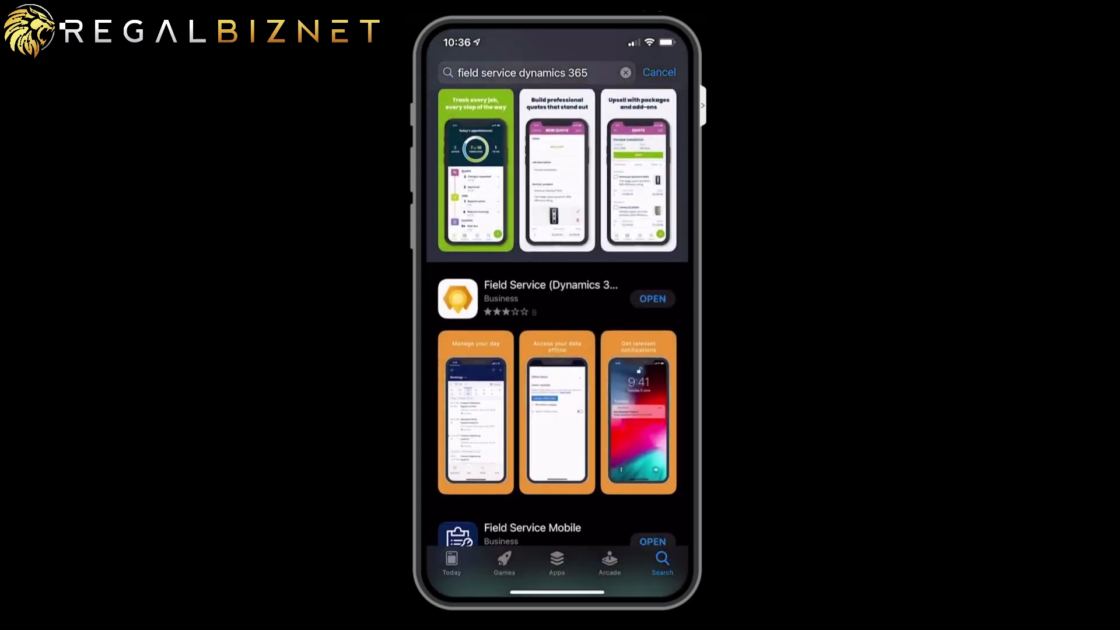
scroll(557, 330, "down", 1)
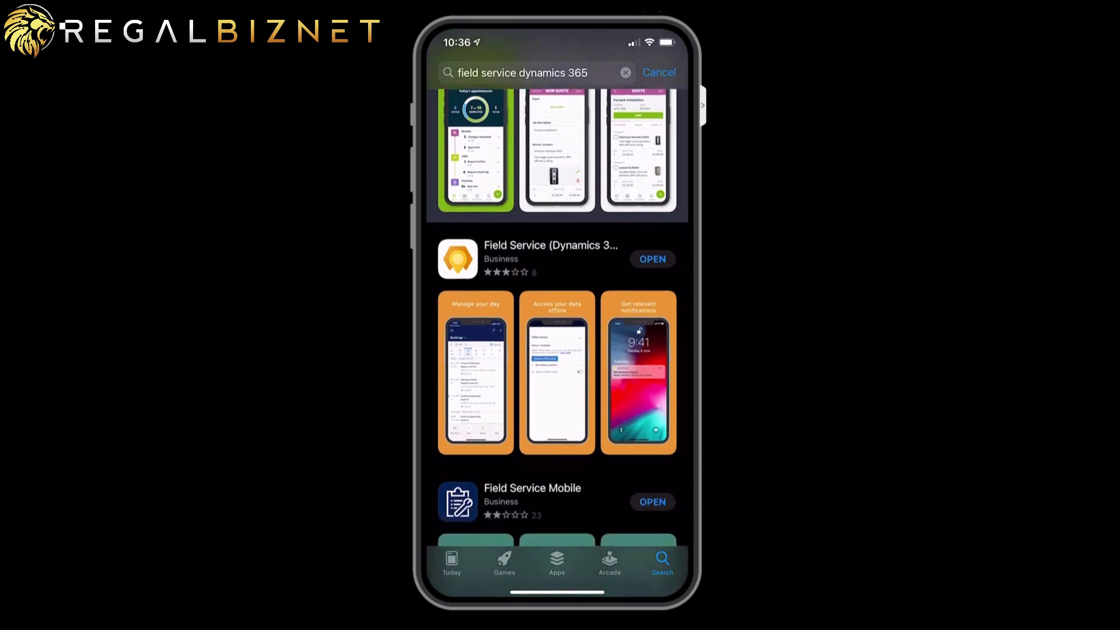
left_click(652, 259)
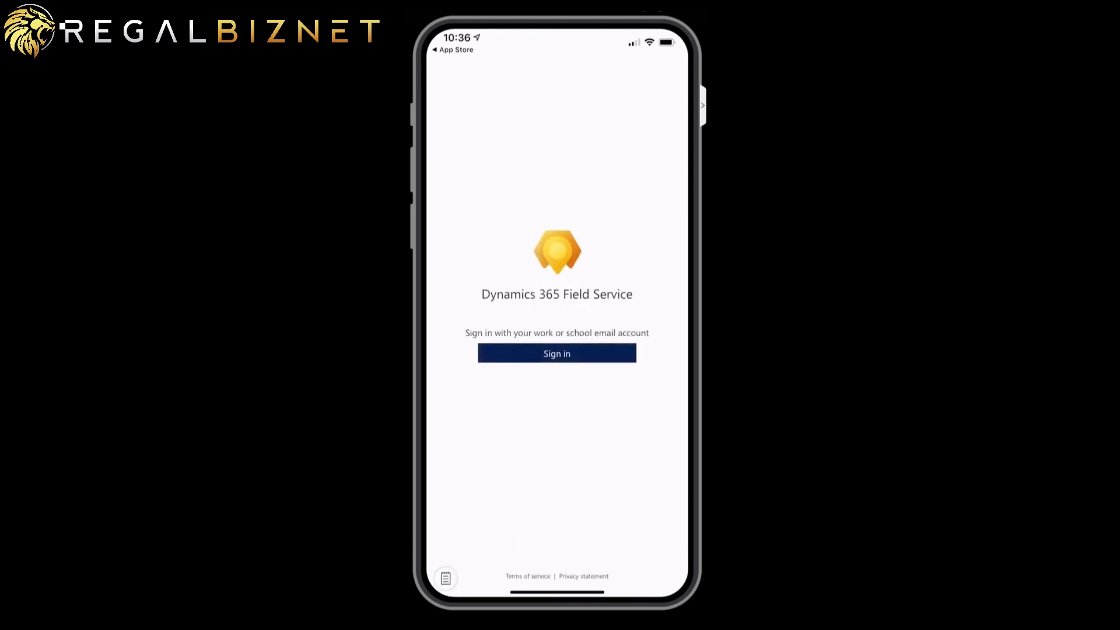
- Sign in to Field Service mobile with the technician's work email and password
left_click(557, 354)
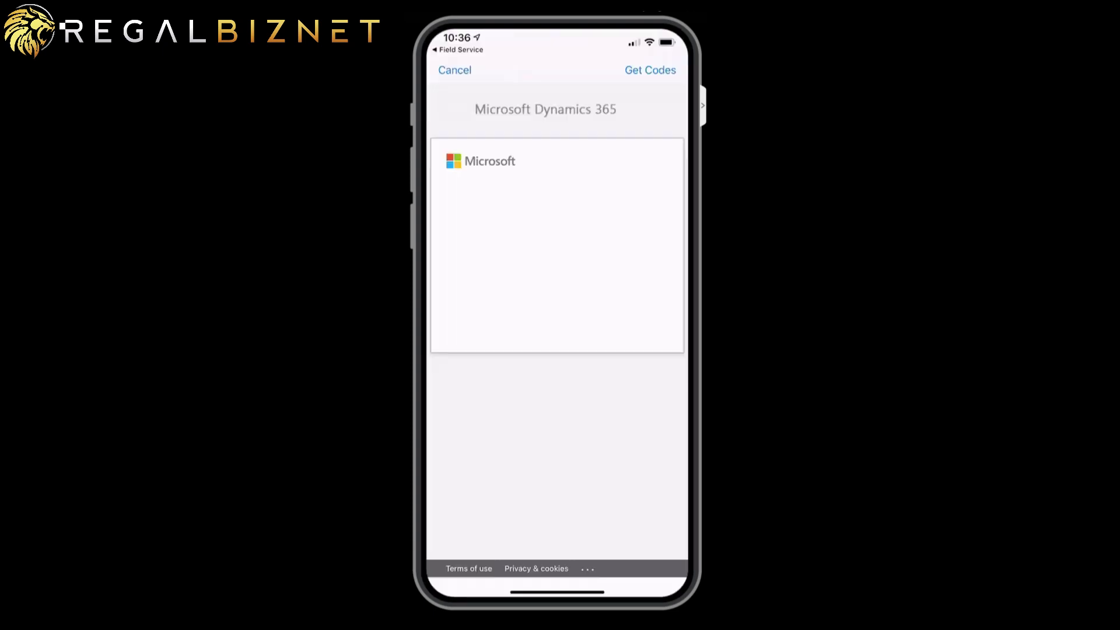
left_click(556, 216)
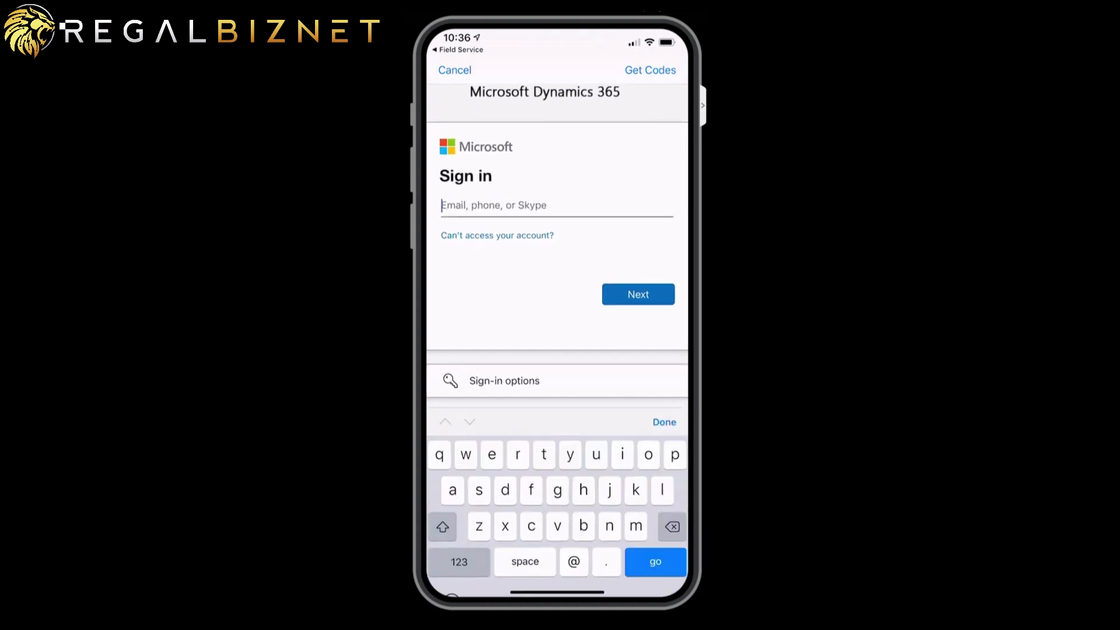
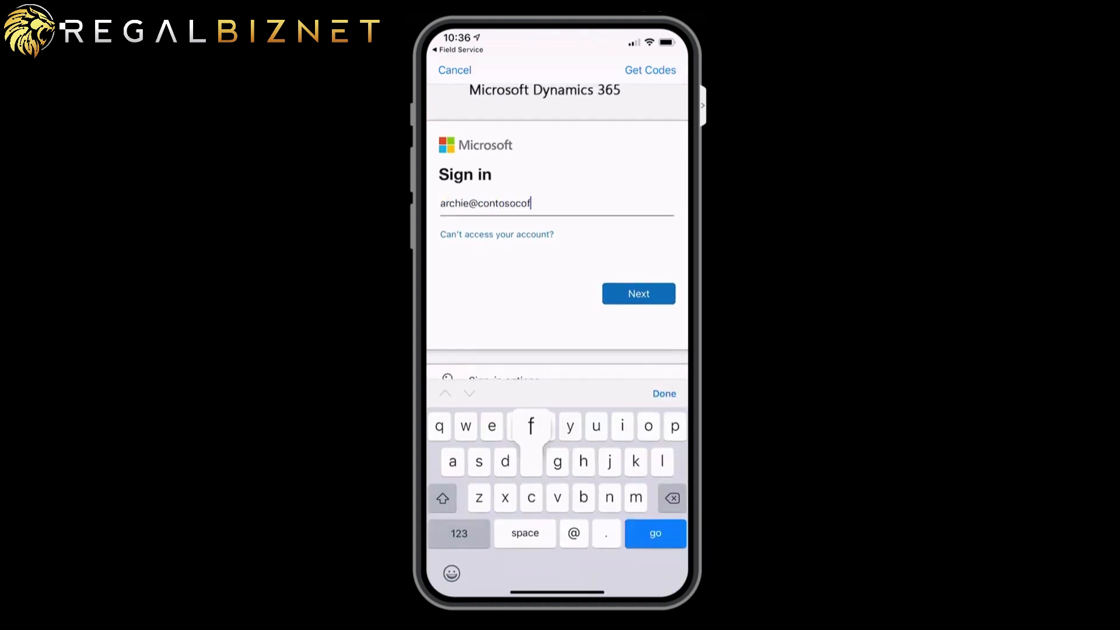
key("Return")
type("••••••••••")
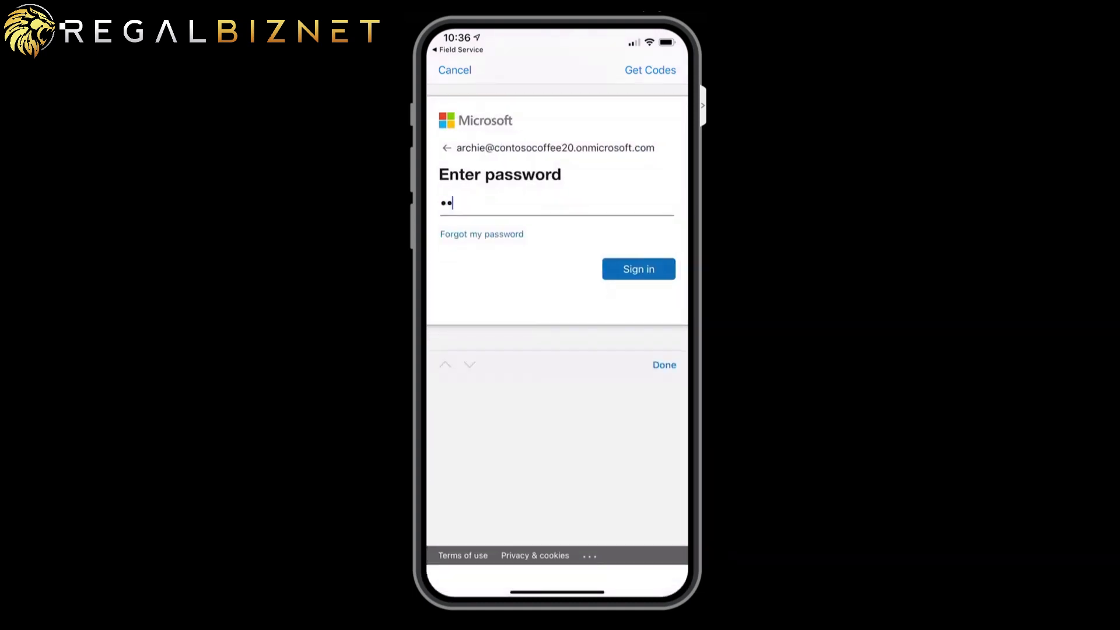
key("Return")
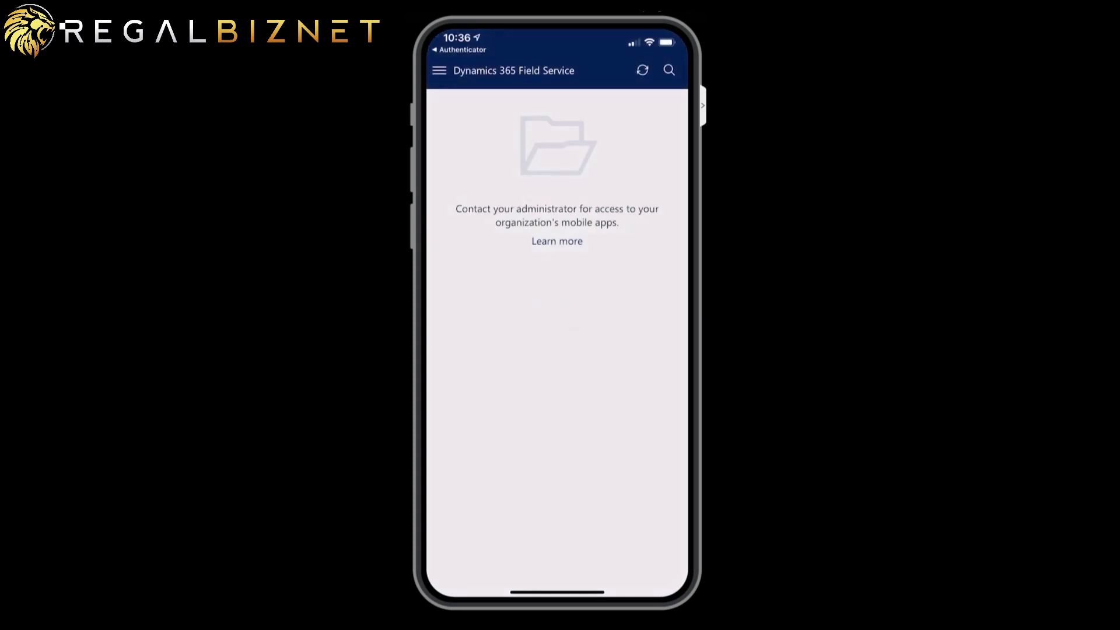
- Turn on and confirm Show non-production apps in the settings panel
left_click(438, 70)
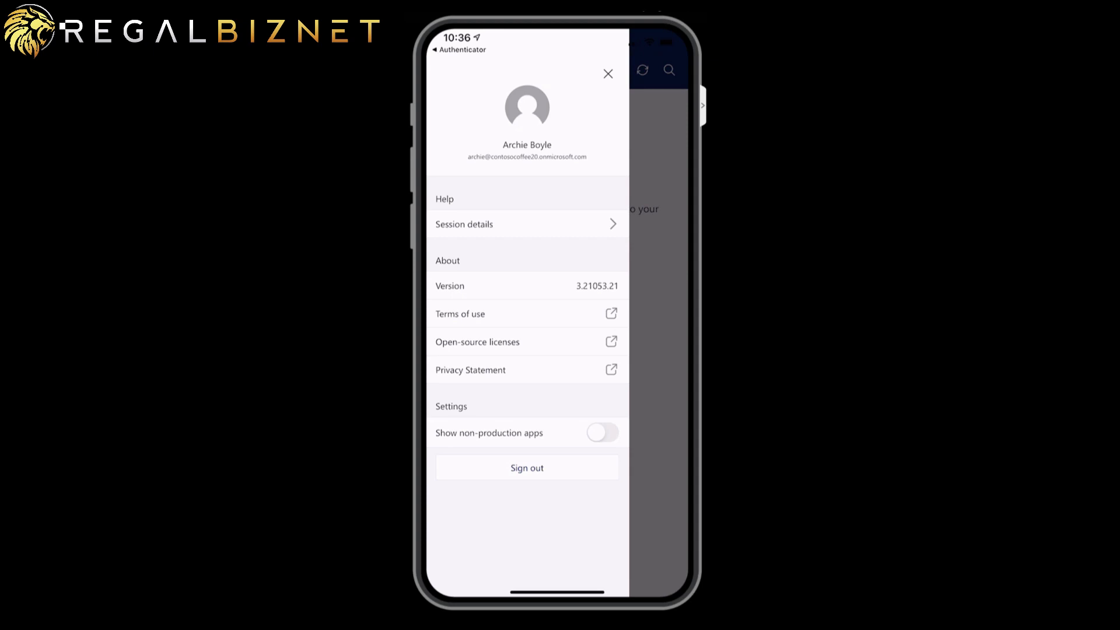
left_click(603, 432)
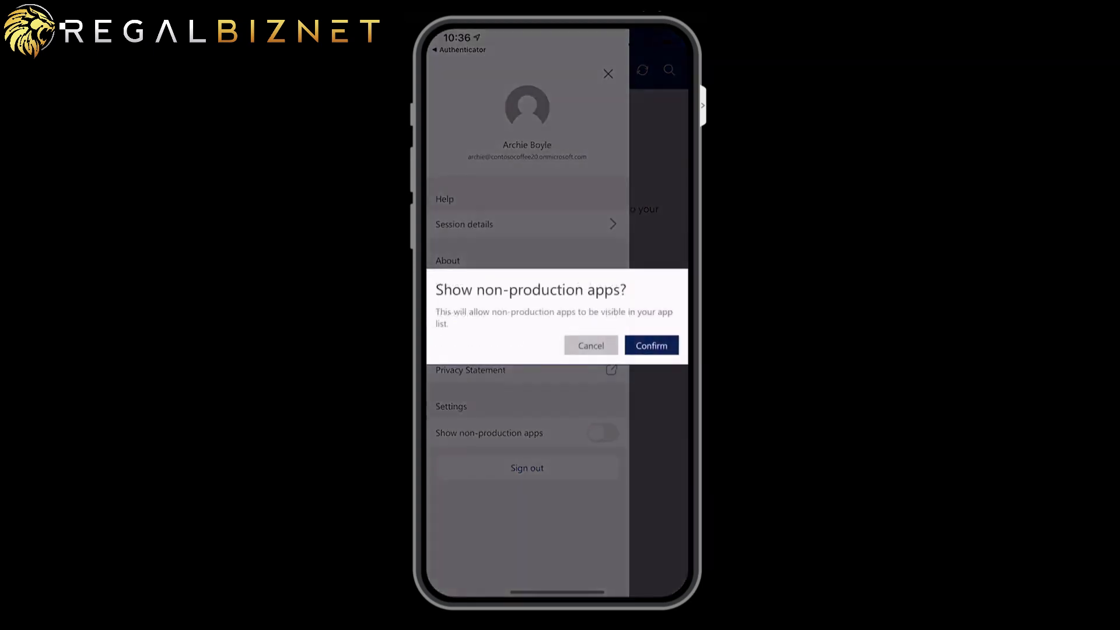
left_click(652, 345)
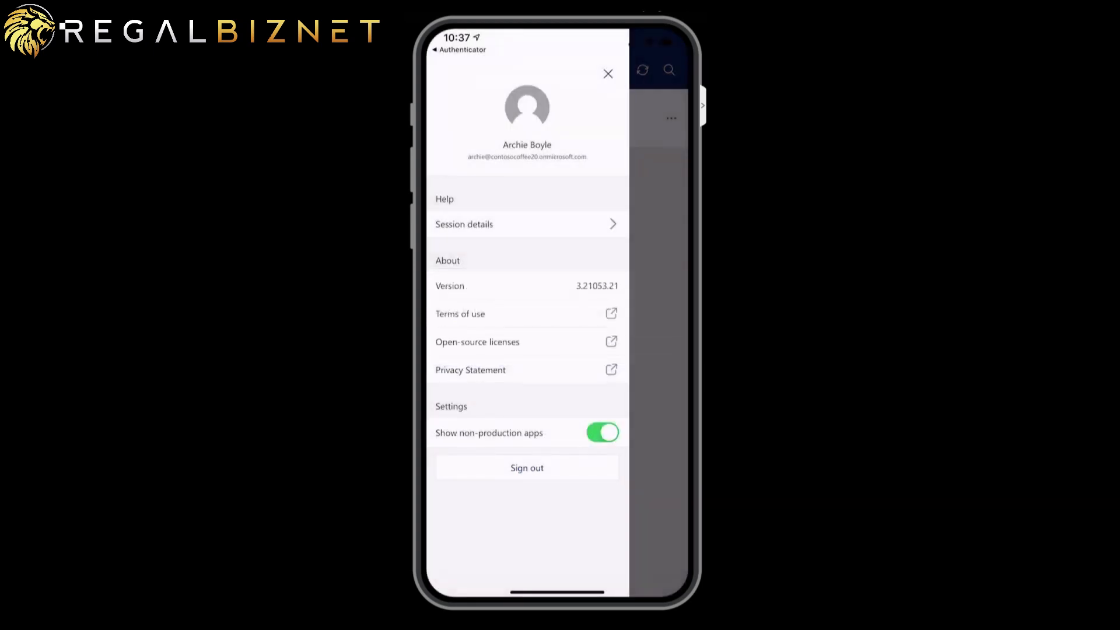
left_click(608, 73)
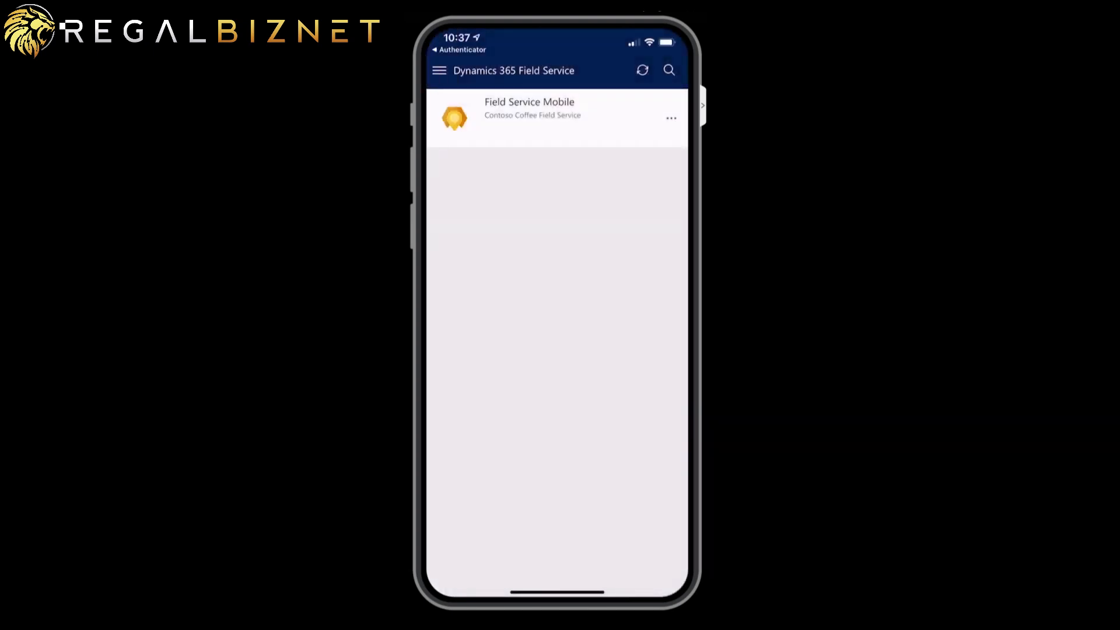
- Launch Field Service Mobile and open the 6/2/2021 Adventure Works Coffee booking 00001
left_click(529, 110)
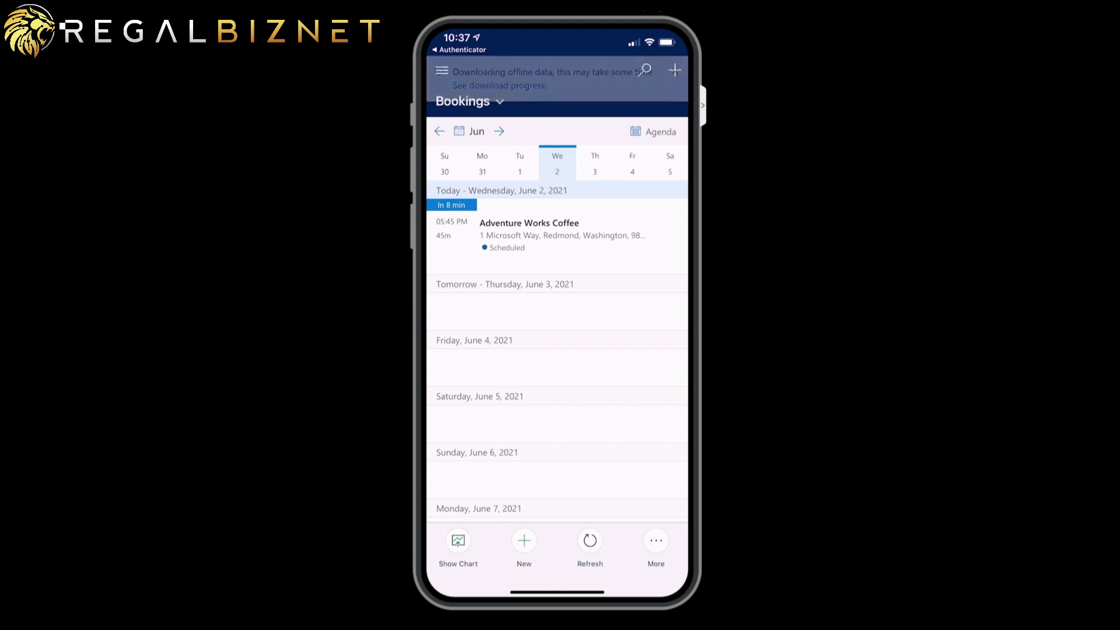
left_click(556, 235)
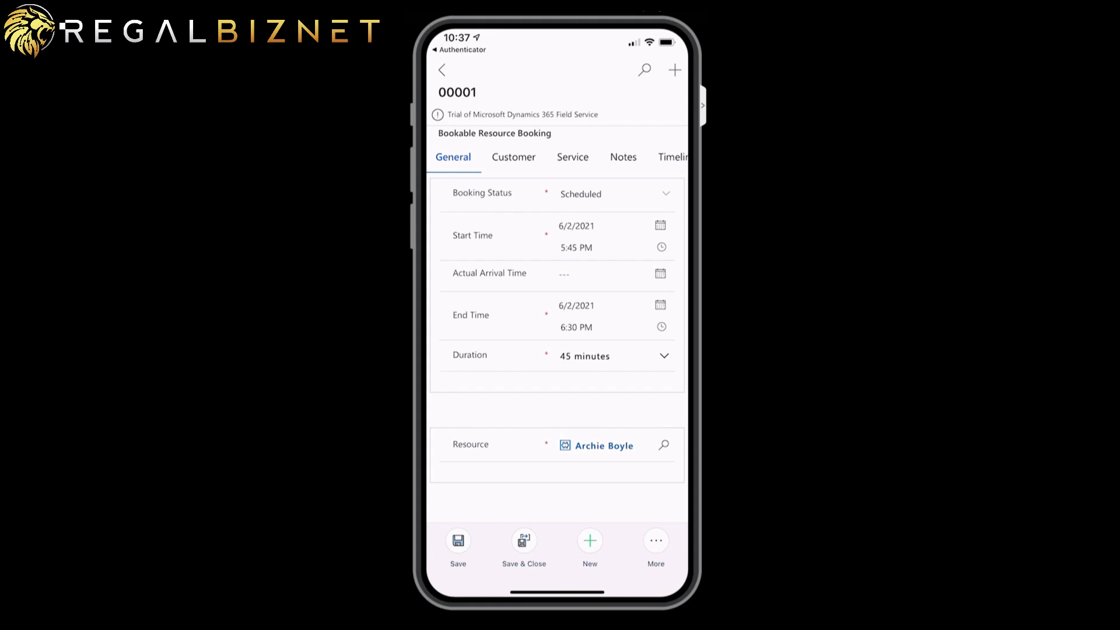
- Mark the diagnostic codes task complete and the Standard Hourly Labor Charge as used
left_click(513, 158)
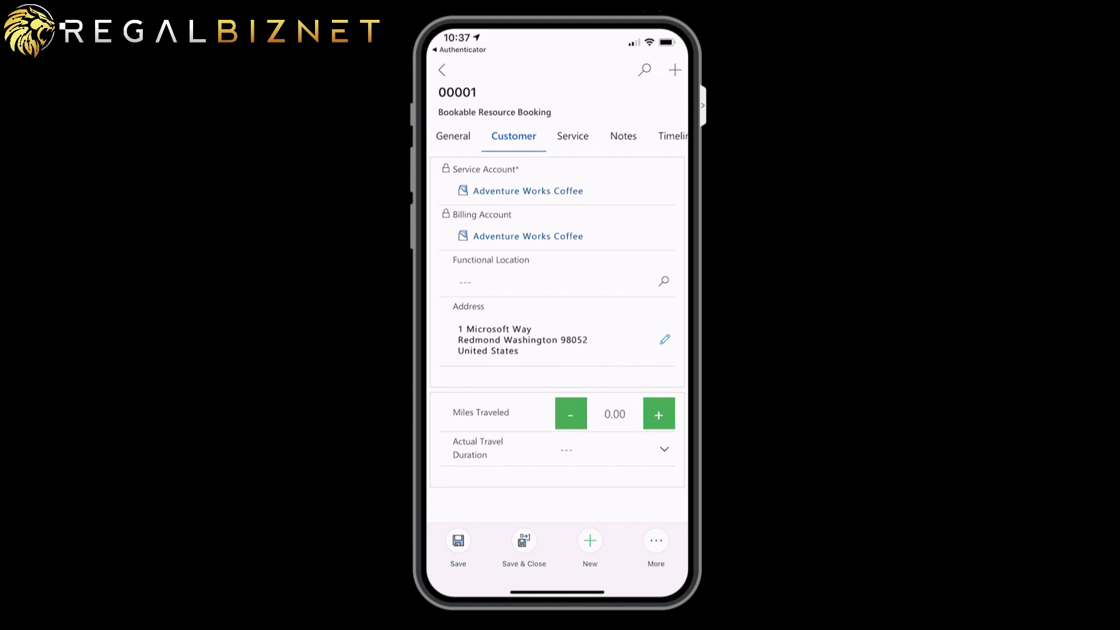
left_click(572, 136)
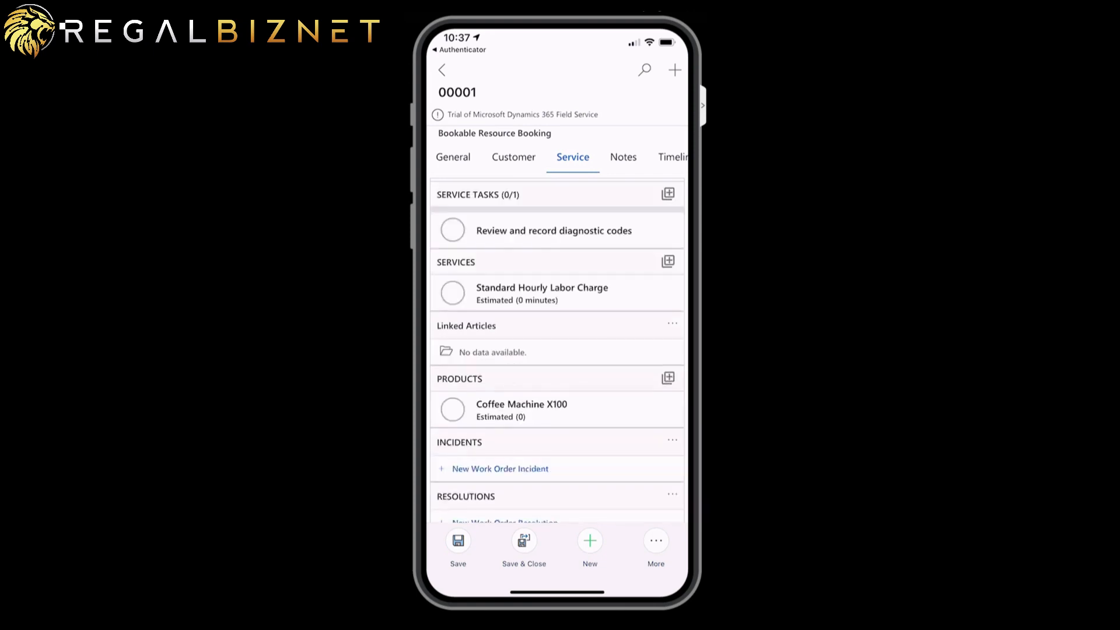
left_click(453, 208)
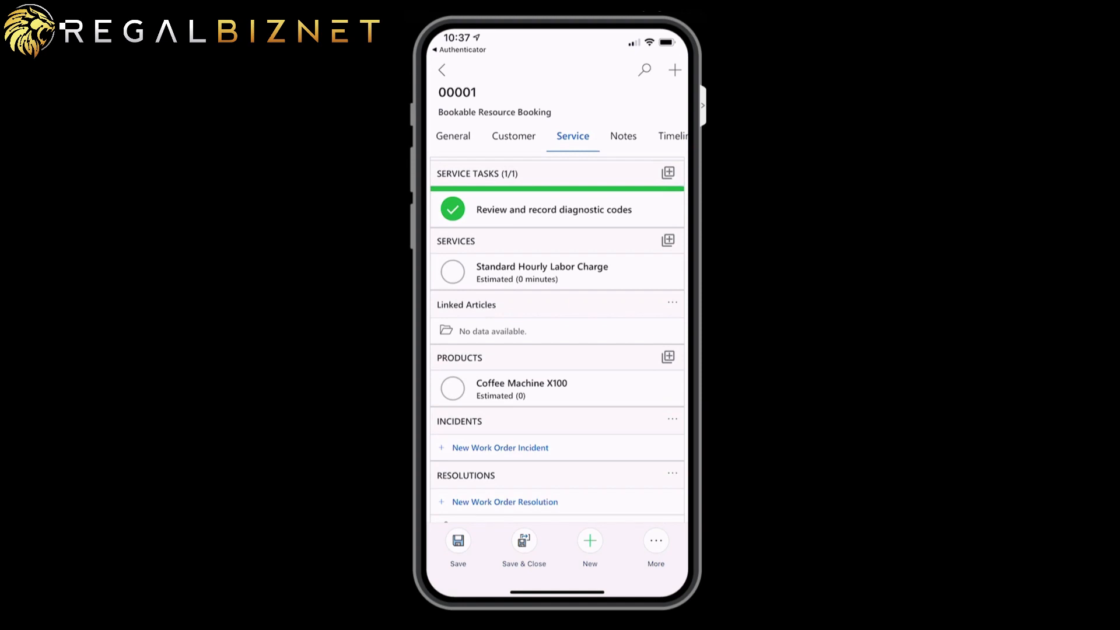
left_click(452, 272)
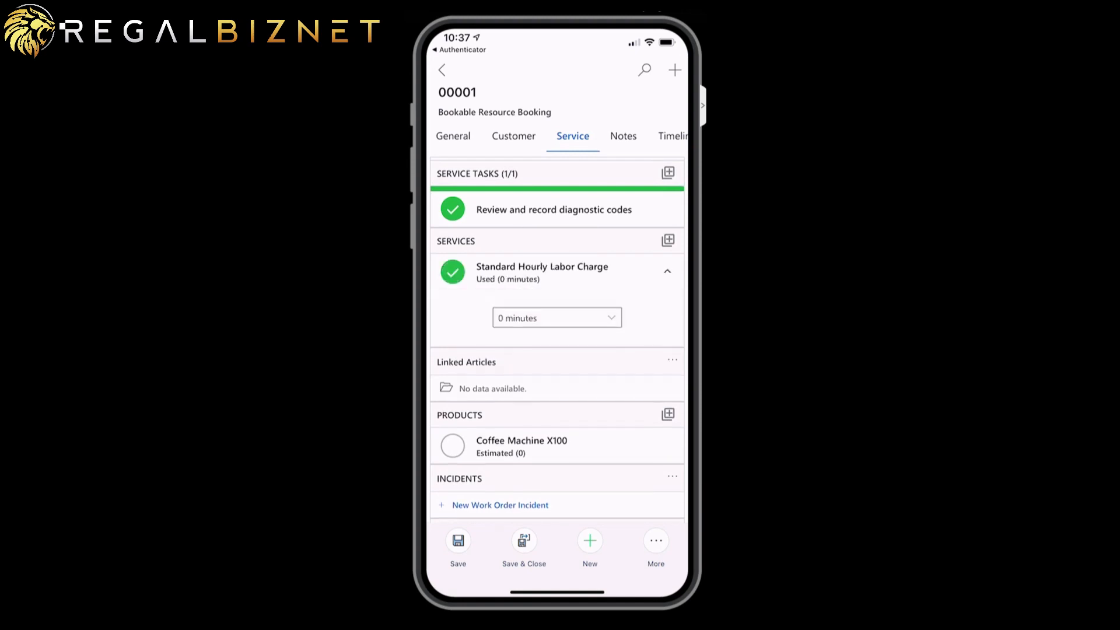
- Set the labor time used to 1 hour, then view the booking's notes
left_click(611, 318)
scroll(557, 432, "down", 1)
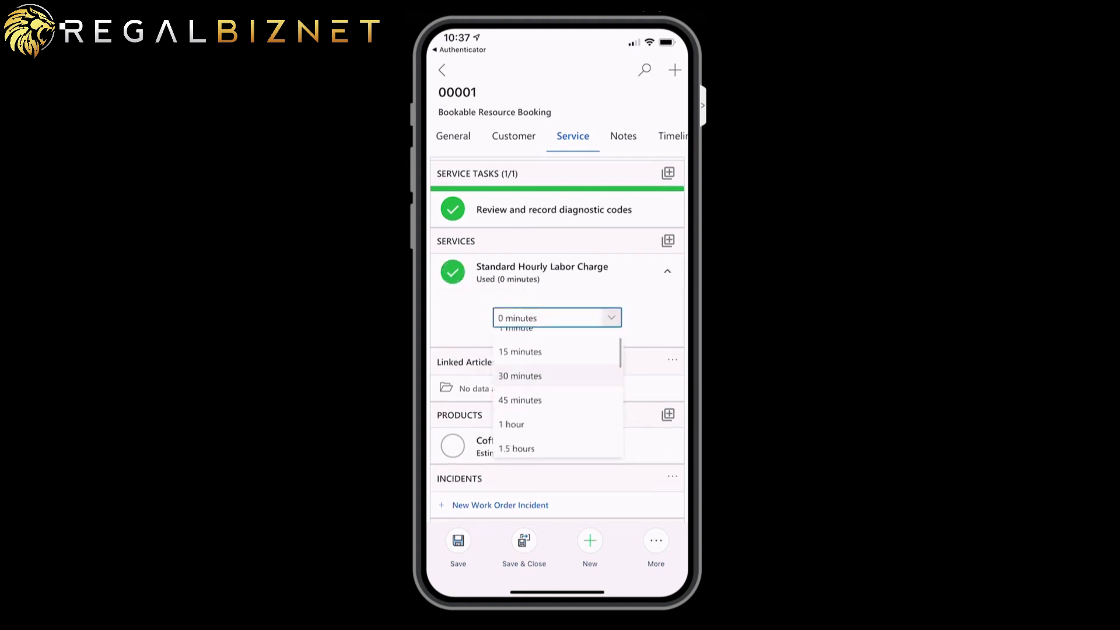
left_click(511, 425)
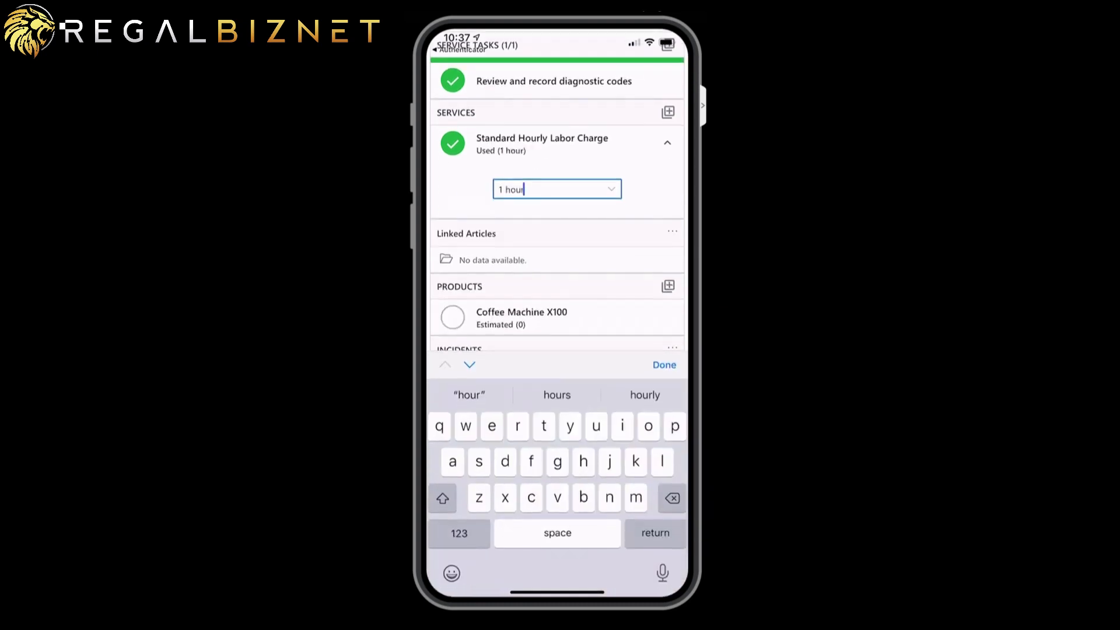
left_click(665, 365)
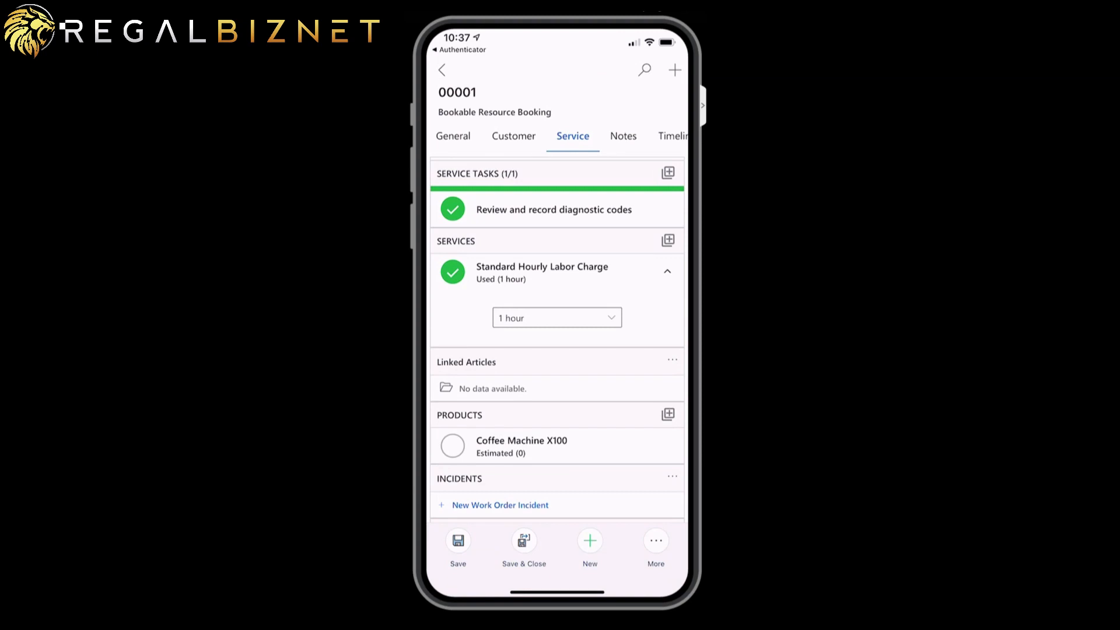
left_click(623, 136)
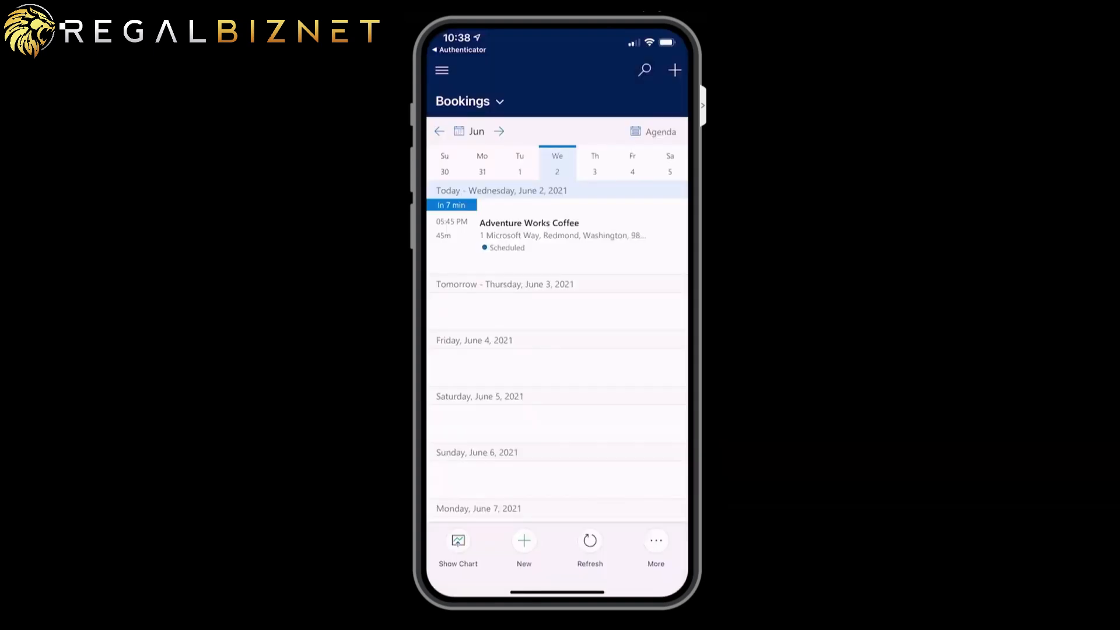
- Show the navigation menu with My Work, Customers, Assets and Time Reporting
left_click(442, 70)
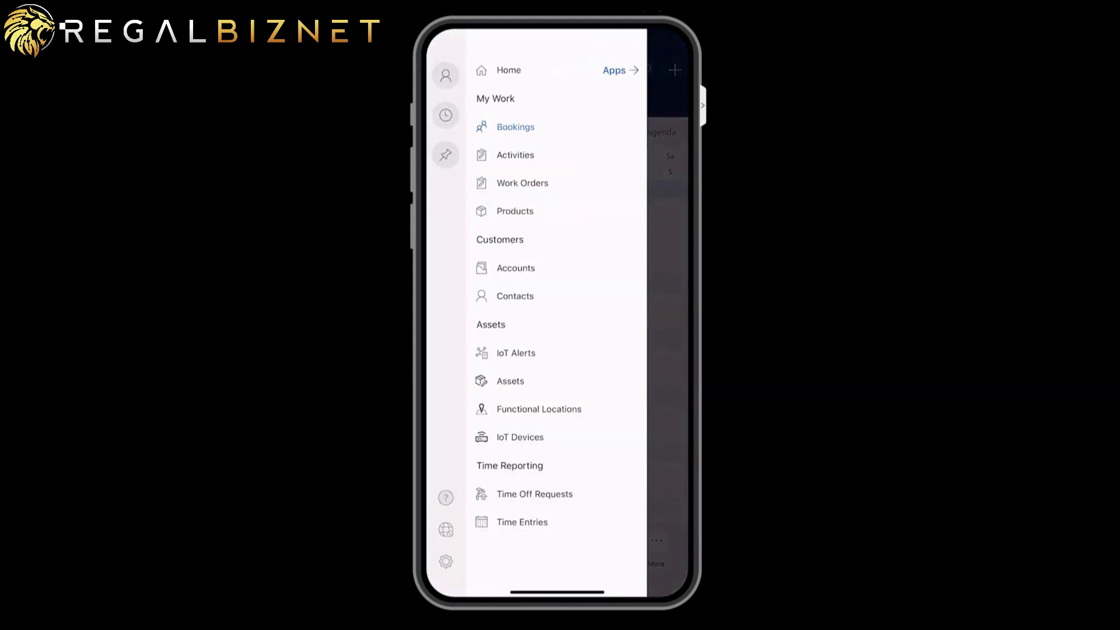